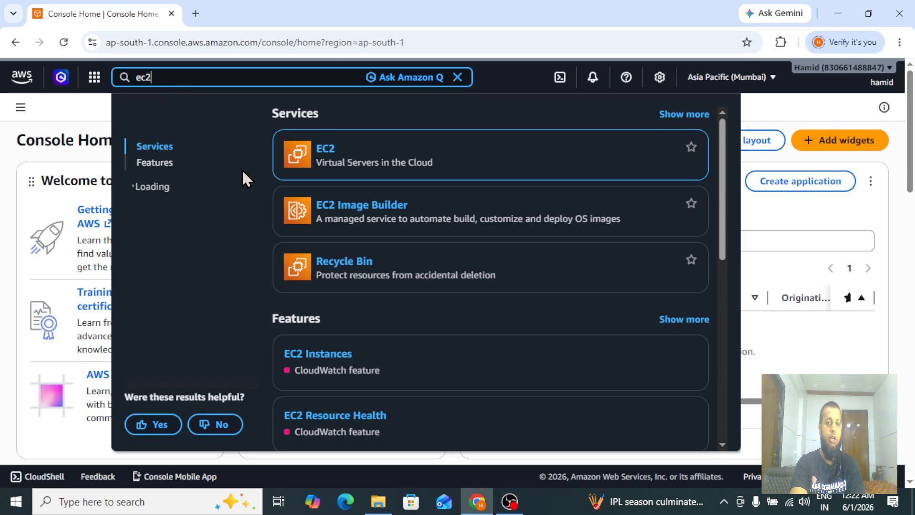
# Open the EC2 service's Instances page and look over the listed instances.
pyautogui.click(324, 151)
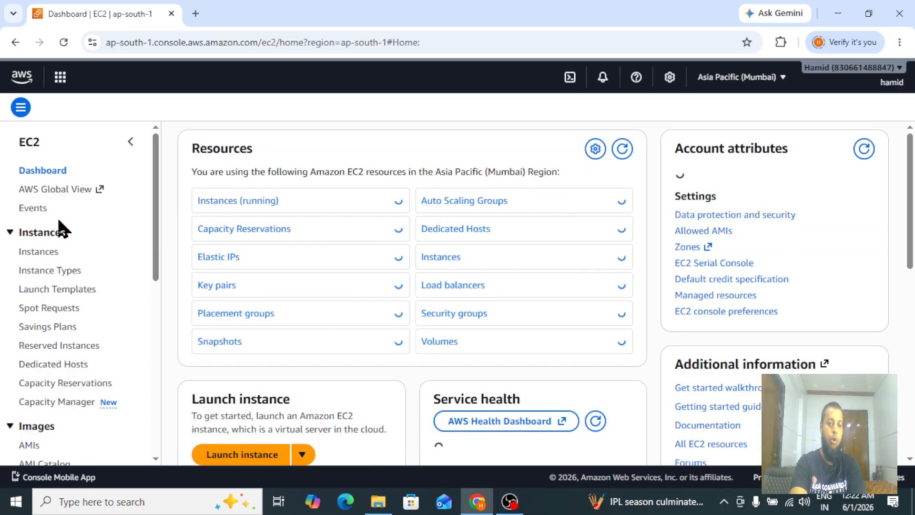
pyautogui.click(33, 252)
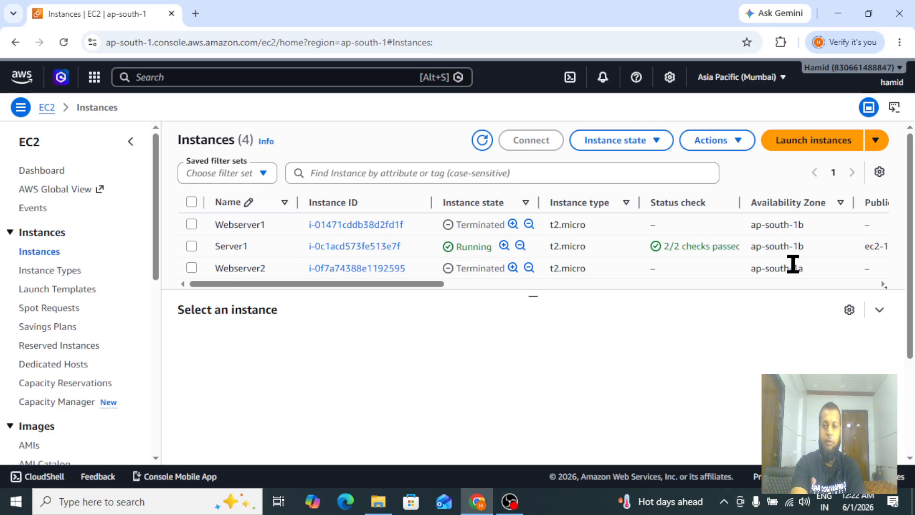
pyautogui.scroll(-3, 913, 228)
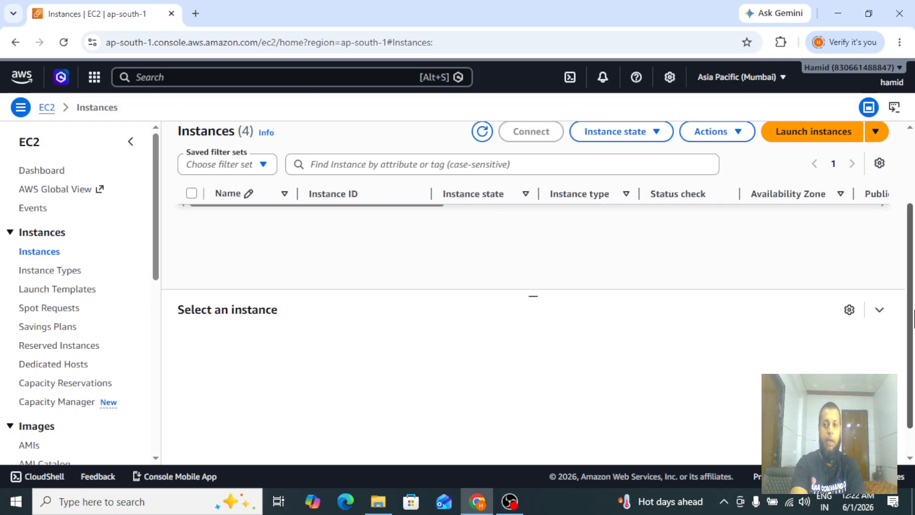
pyautogui.scroll(3, 913, 298)
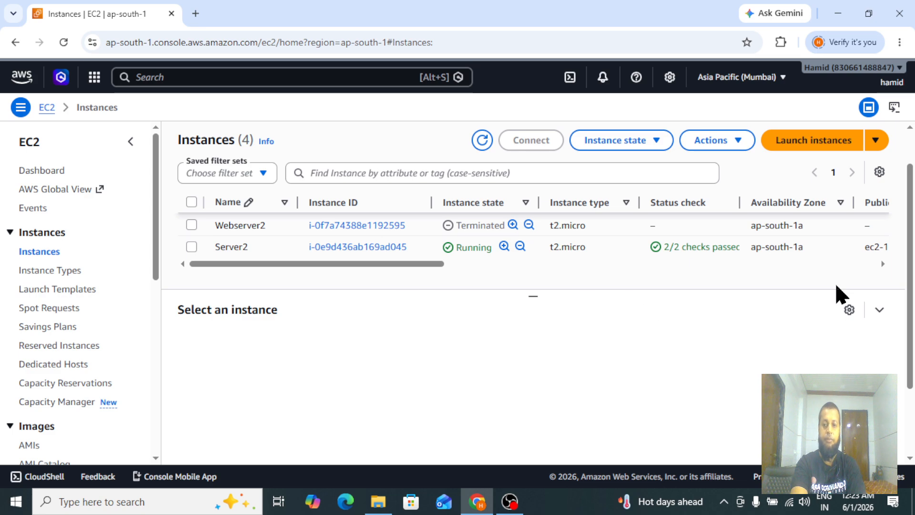
pyautogui.scroll(3, 913, 264)
pyautogui.scroll(1, 913, 262)
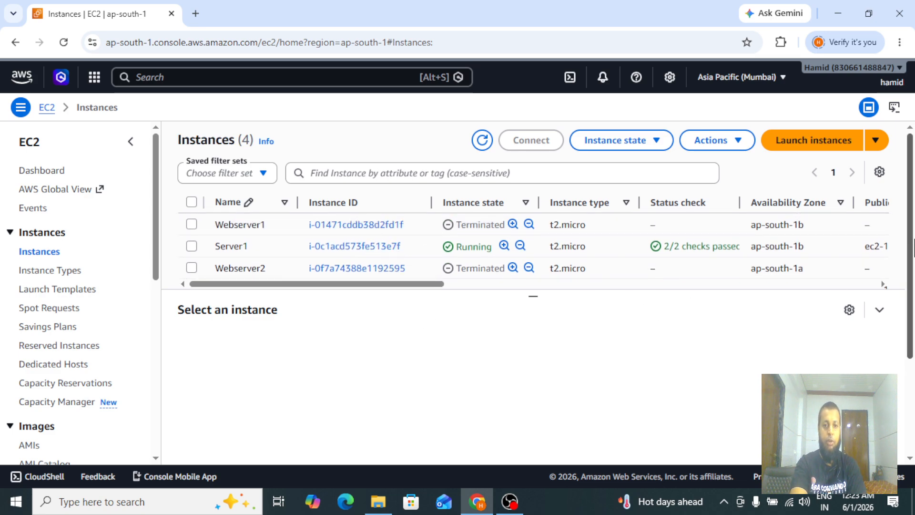
# Select the running Server1 instance and copy its public IPv4 address.
pyautogui.click(191, 224)
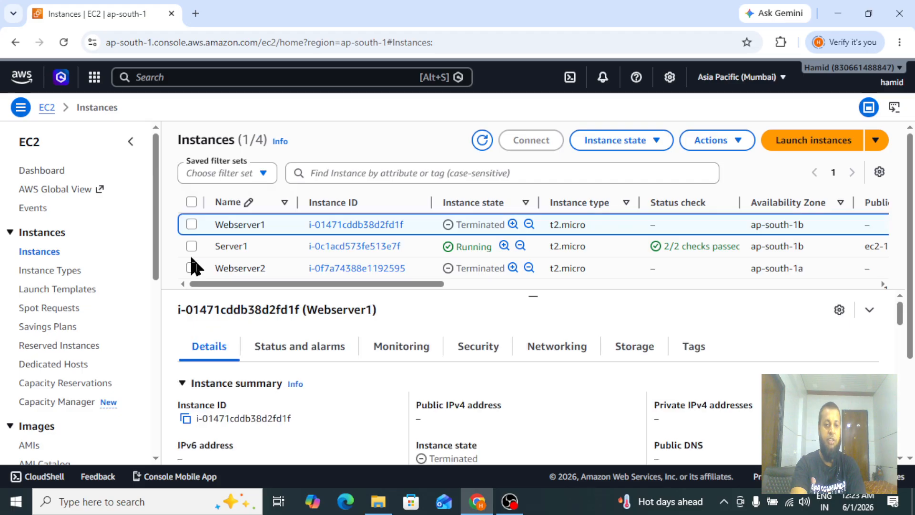
pyautogui.click(191, 225)
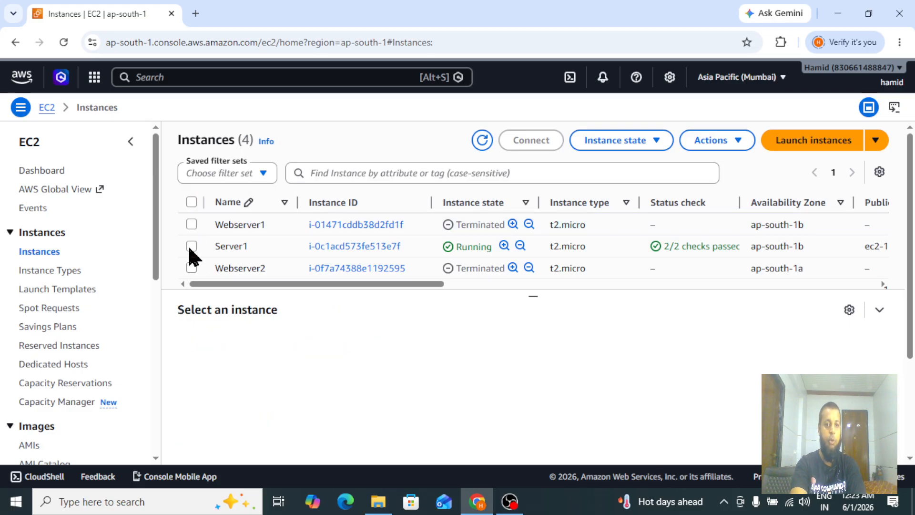
pyautogui.click(191, 246)
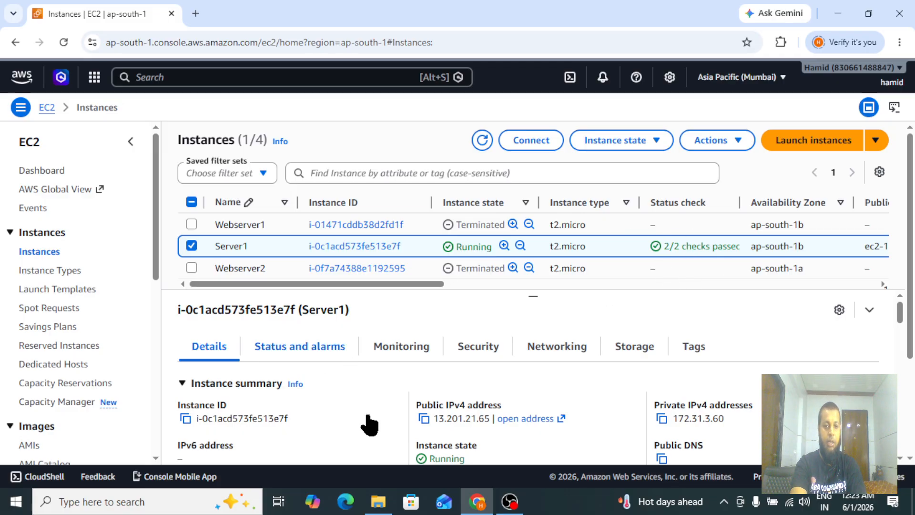
pyautogui.click(424, 419)
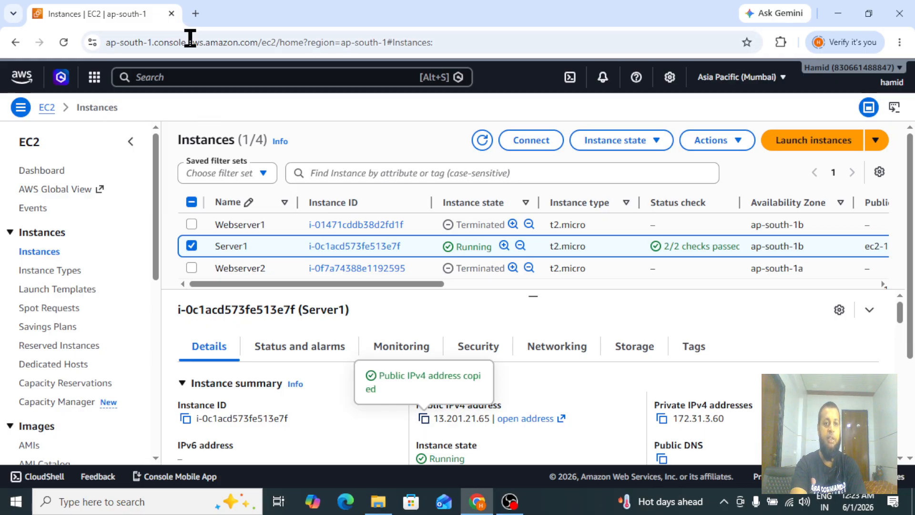
# Open Server1's public IPv4 address 13.201.21.65 in a new browser tab.
pyautogui.click(196, 13)
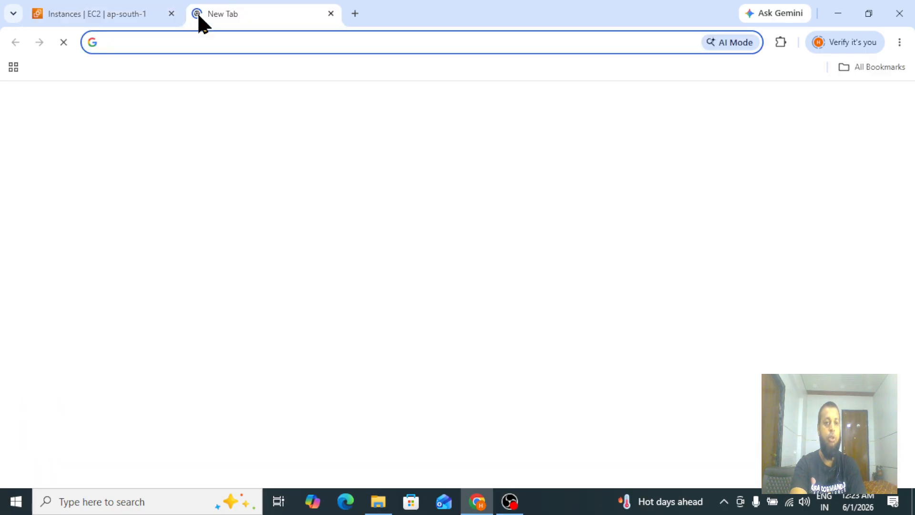
pyautogui.hotkey('ctrl', 'v')
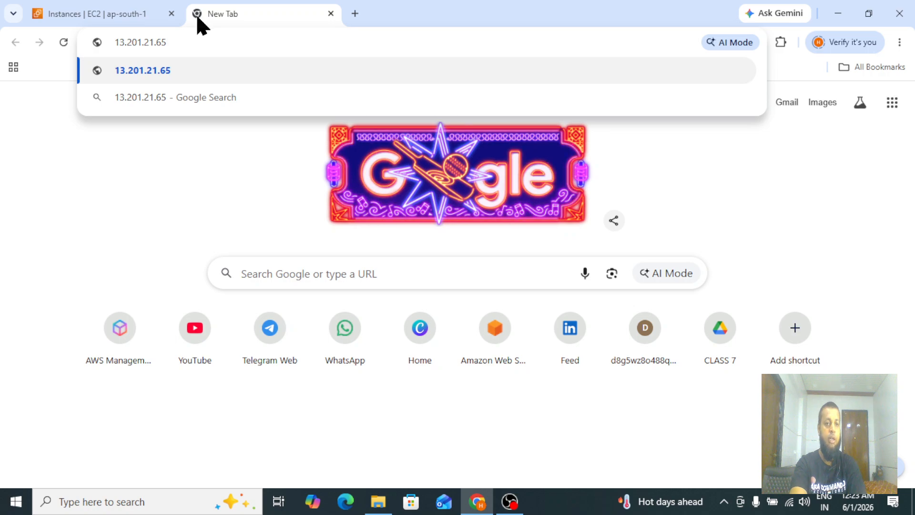
pyautogui.press('Return')
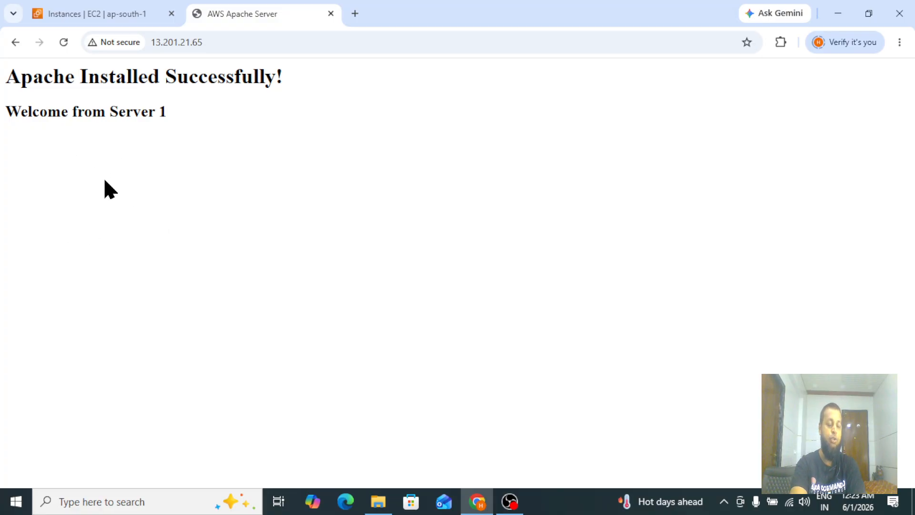
# Back in the instance list, select Server2 instead and copy its public IPv4 address.
pyautogui.click(97, 8)
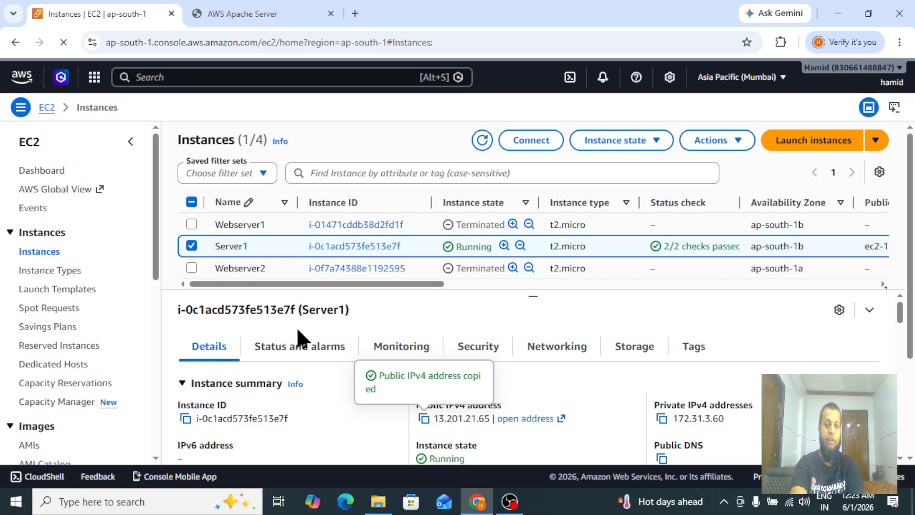
pyautogui.click(191, 245)
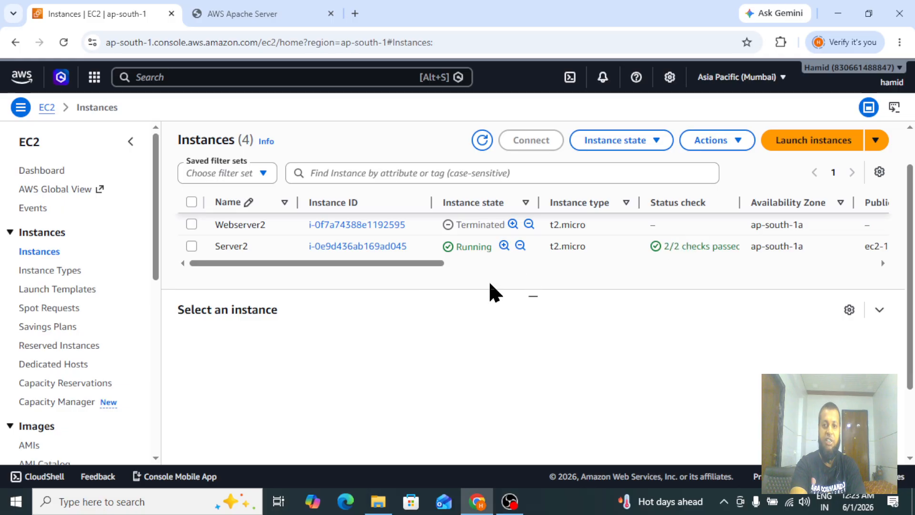
pyautogui.click(191, 246)
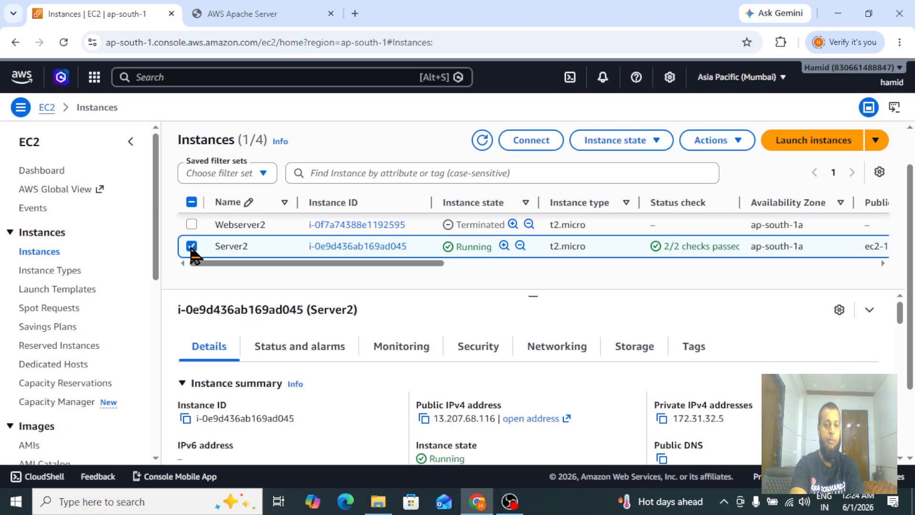
pyautogui.click(423, 420)
# Open Server2's public IPv4 address 13.207.68.116 in another new browser tab.
pyautogui.click(243, 13)
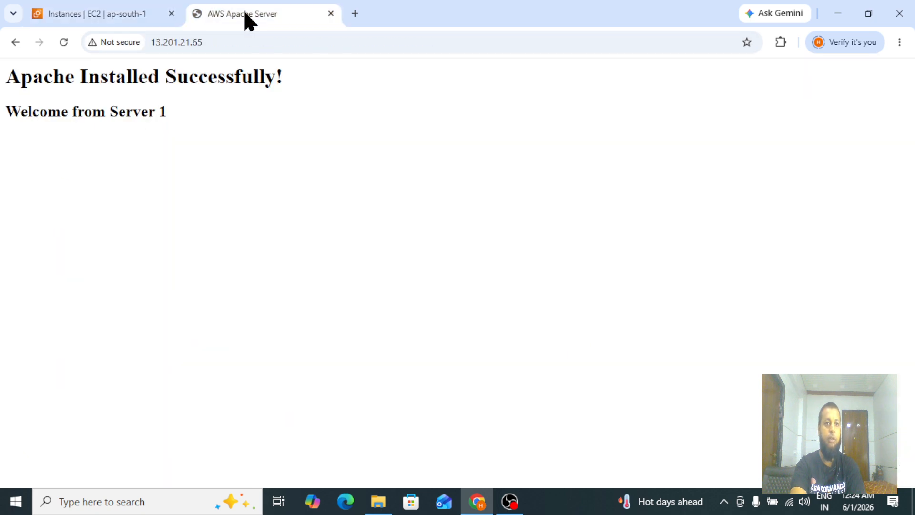
pyautogui.click(355, 13)
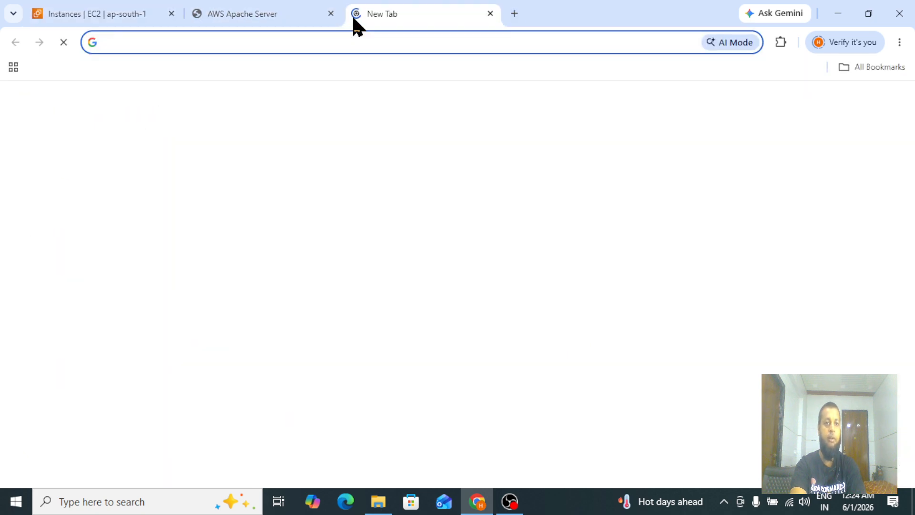
pyautogui.hotkey('ctrl', 'v')
pyautogui.press('Return')
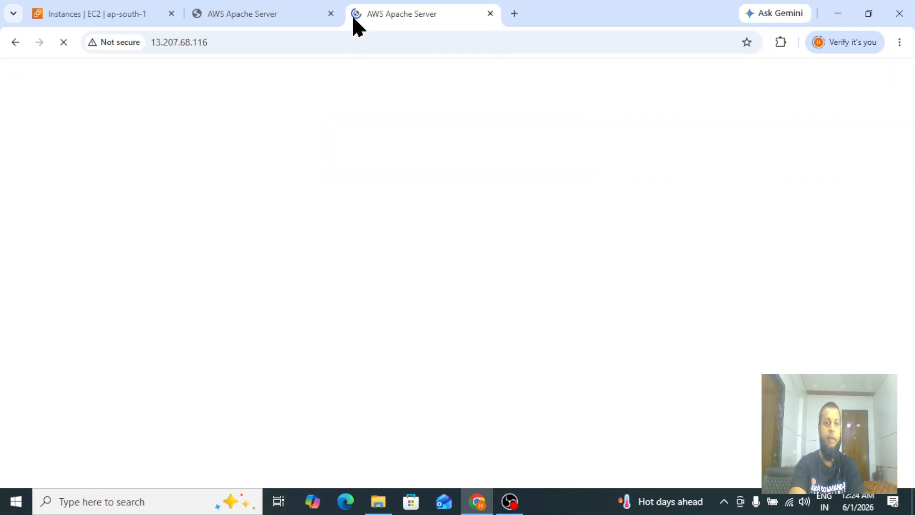
pyautogui.moveTo(9, 111); pyautogui.dragTo(199, 121)
pyautogui.click(198, 121)
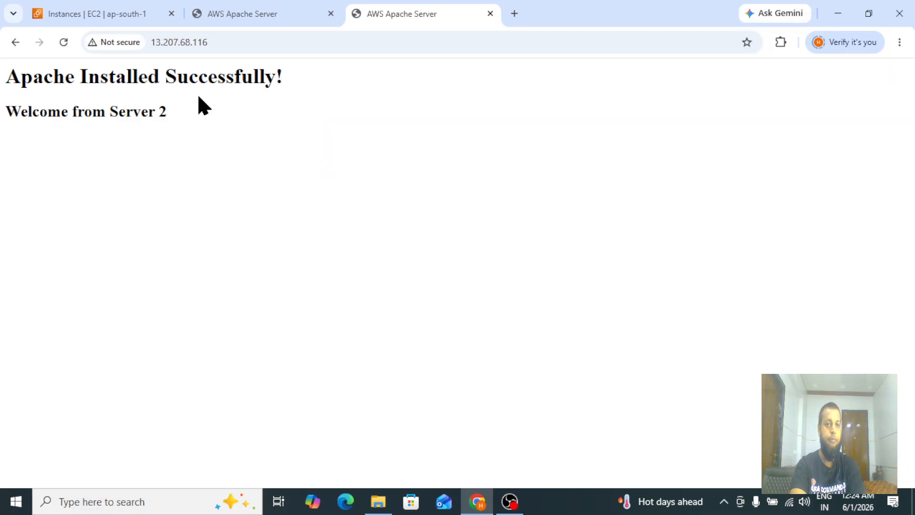
# Compare the Server 1 and Server 2 Apache welcome pages by switching between the browser tabs.
pyautogui.click(216, 14)
pyautogui.moveTo(15, 110); pyautogui.dragTo(220, 119)
pyautogui.click(219, 119)
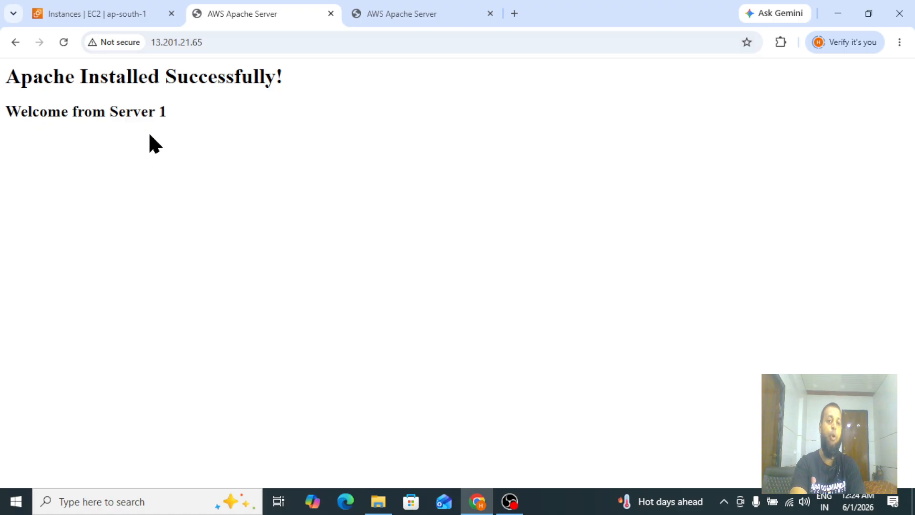
pyautogui.moveTo(7, 75); pyautogui.dragTo(196, 119)
pyautogui.click(196, 119)
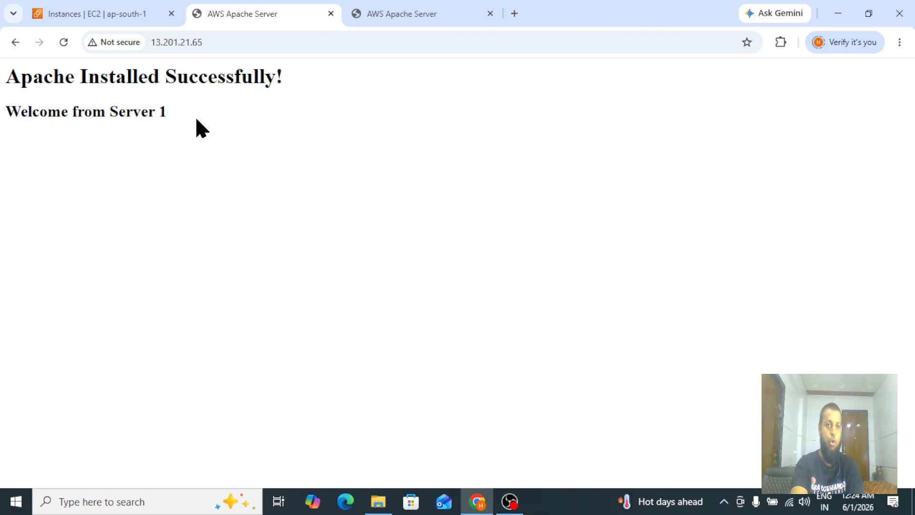
pyautogui.moveTo(6, 73); pyautogui.dragTo(187, 110)
pyautogui.click(188, 110)
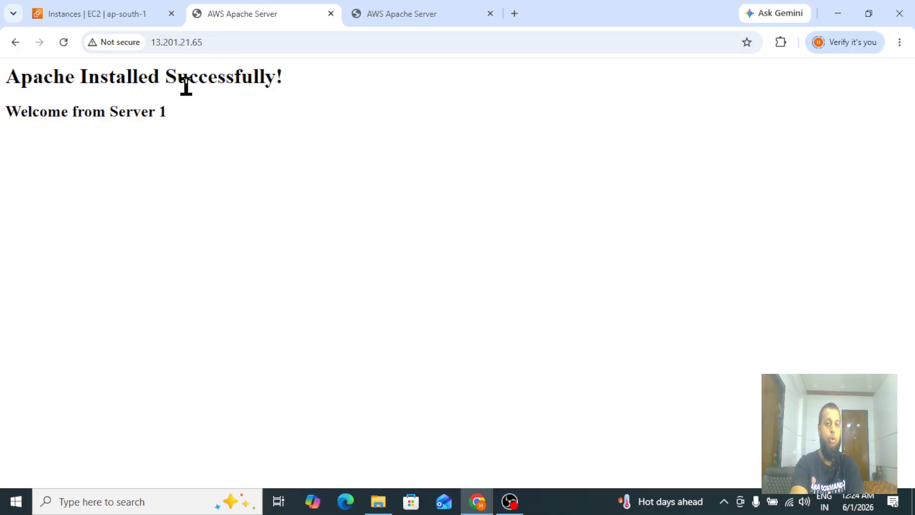
pyautogui.click(119, 9)
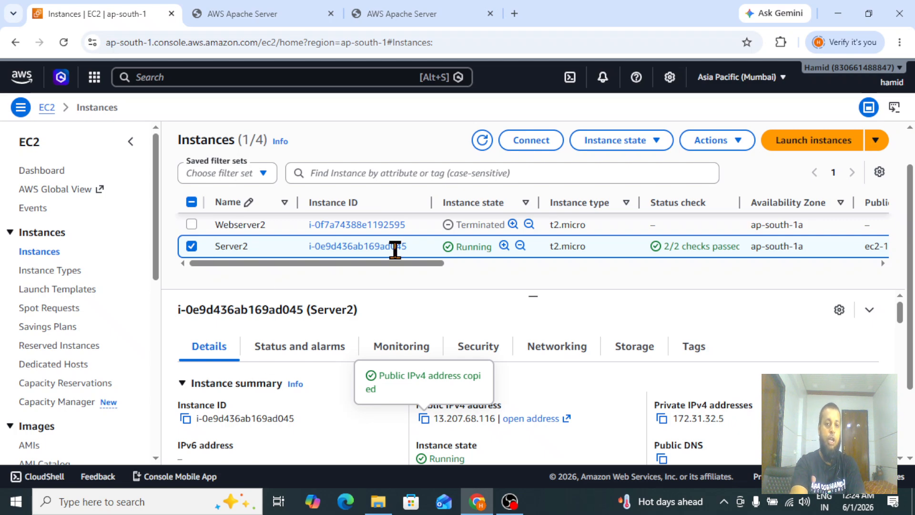
pyautogui.click(241, 11)
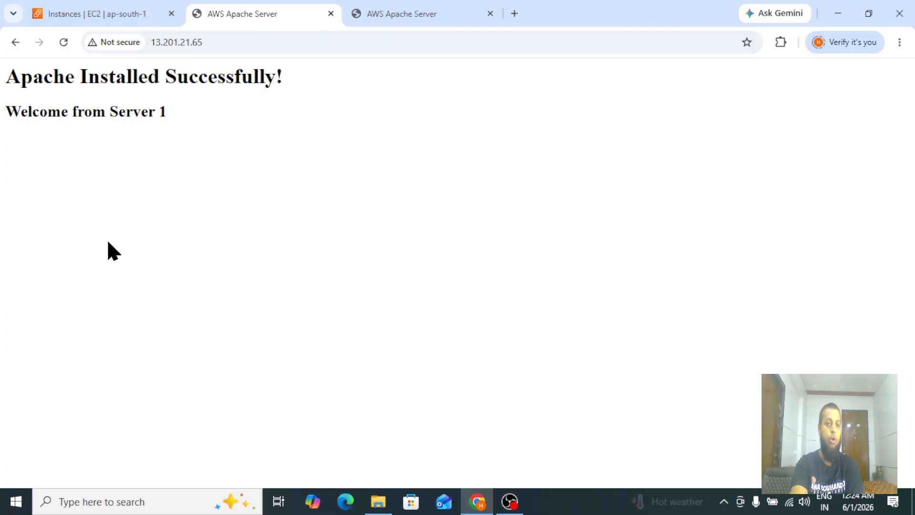
pyautogui.click(81, 10)
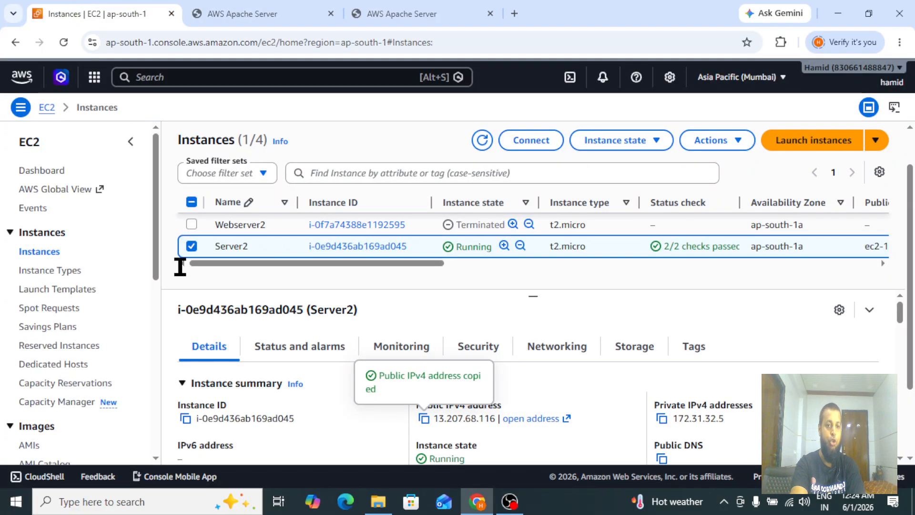
pyautogui.click(242, 10)
pyautogui.click(384, 15)
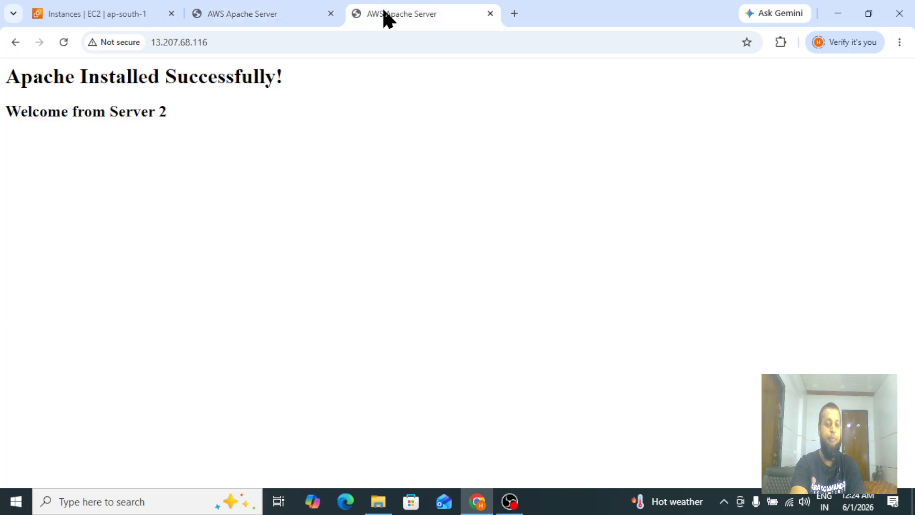
pyautogui.click(240, 13)
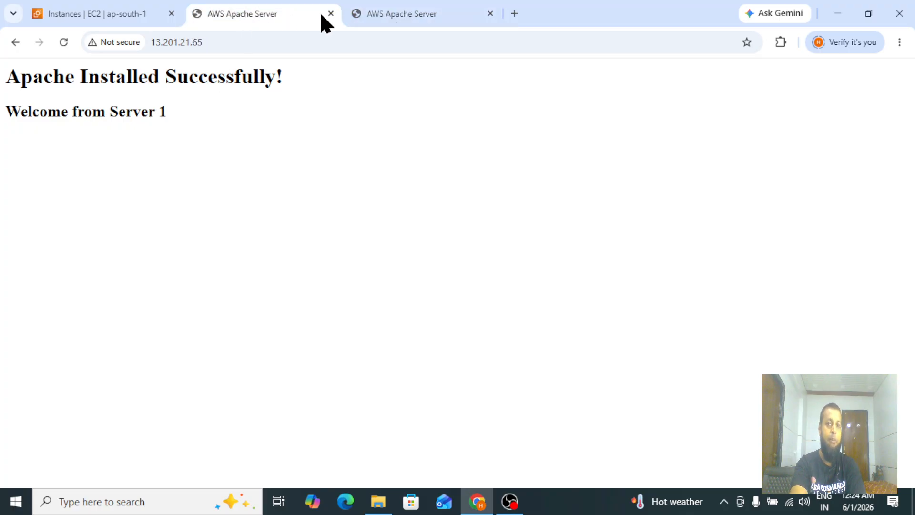
pyautogui.click(363, 14)
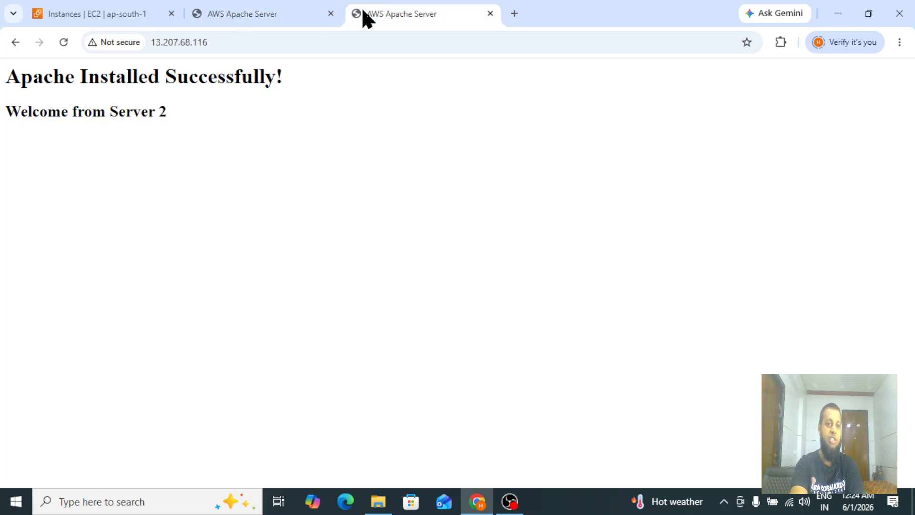
pyautogui.click(230, 19)
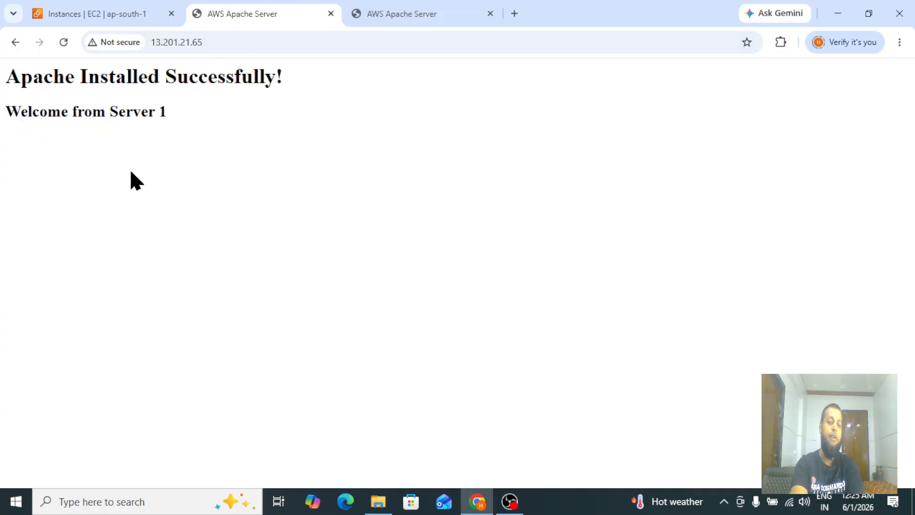
pyautogui.click(383, 20)
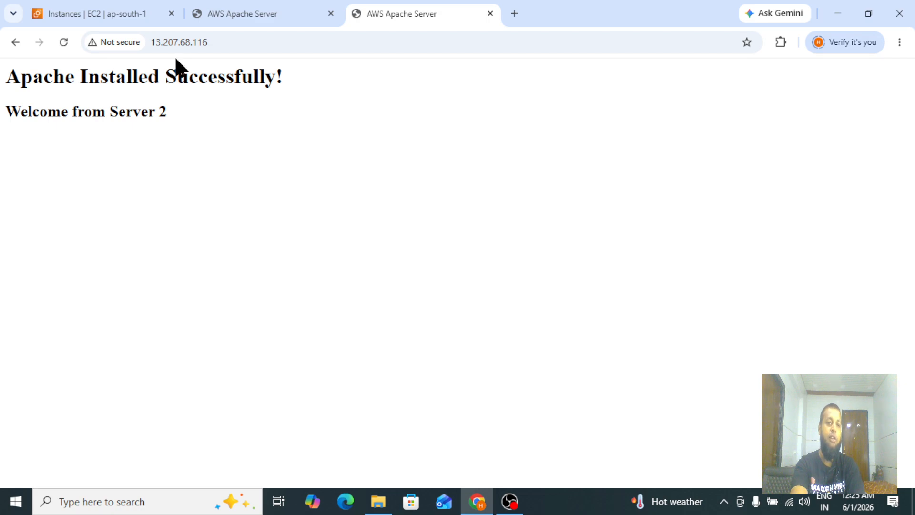
pyautogui.click(98, 19)
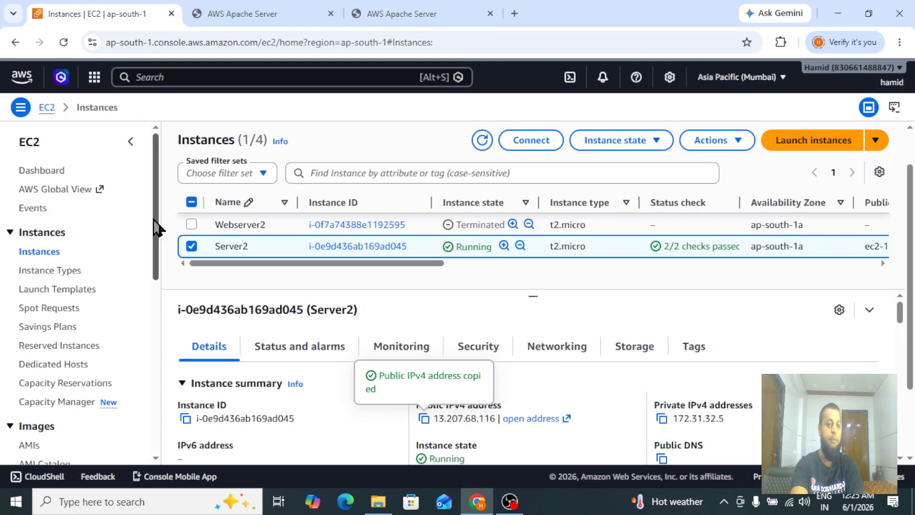
# Open the Target Groups page under Load Balancing in the EC2 console.
pyautogui.moveTo(154, 219); pyautogui.dragTo(154, 174)
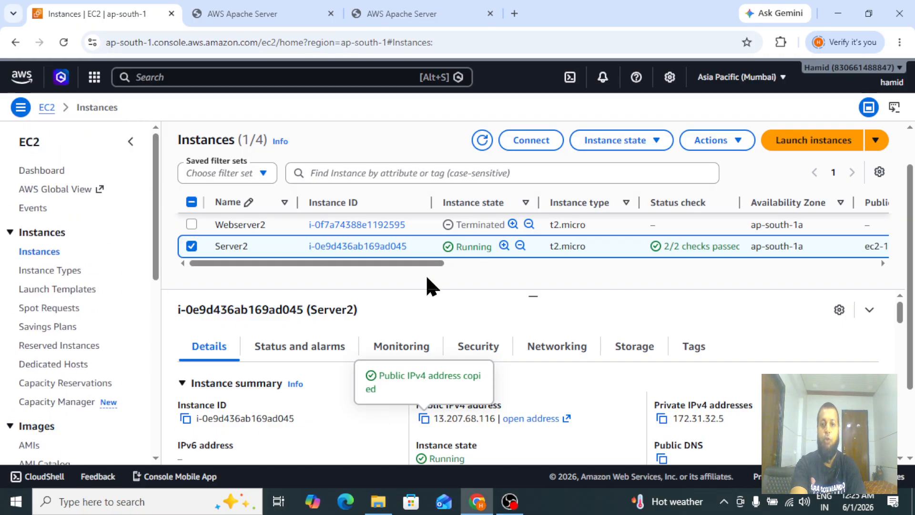
pyautogui.moveTo(157, 221); pyautogui.dragTo(153, 415)
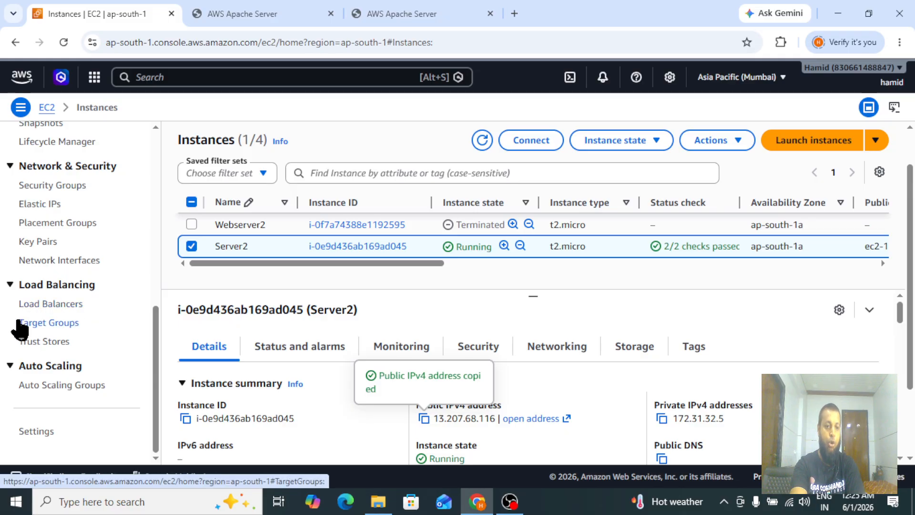
pyautogui.click(46, 326)
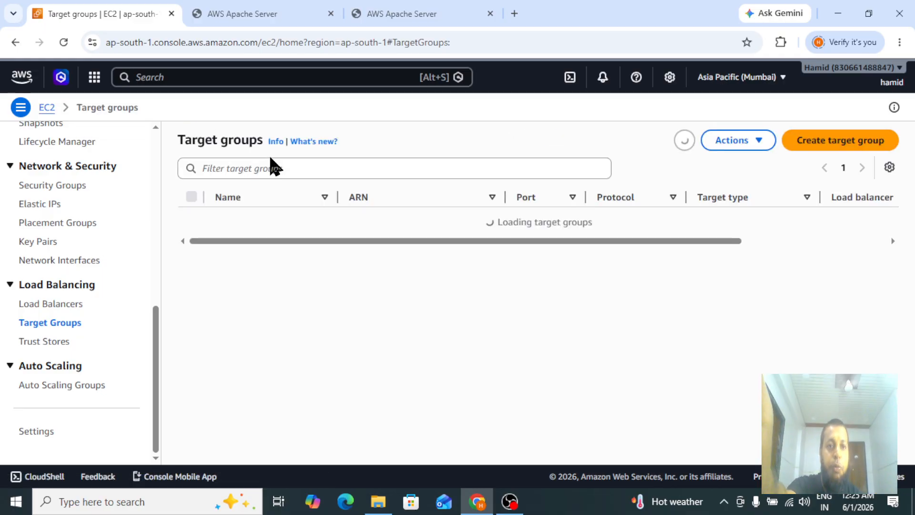
pyautogui.click(253, 20)
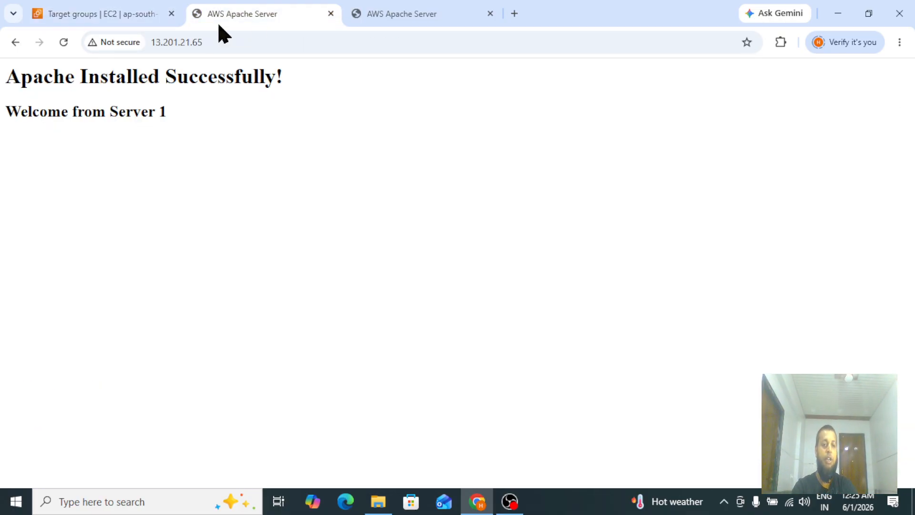
# Highlight the welcome text on the Server 1 and Server 2 pages to compare which server responded.
pyautogui.moveTo(6, 76); pyautogui.dragTo(211, 137)
pyautogui.click(210, 137)
pyautogui.click(378, 16)
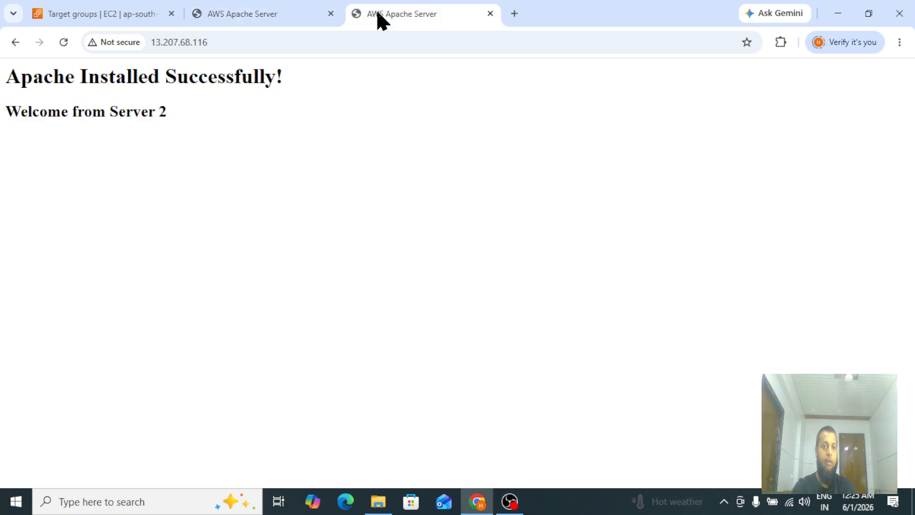
pyautogui.moveTo(1, 106); pyautogui.dragTo(205, 127)
pyautogui.click(206, 127)
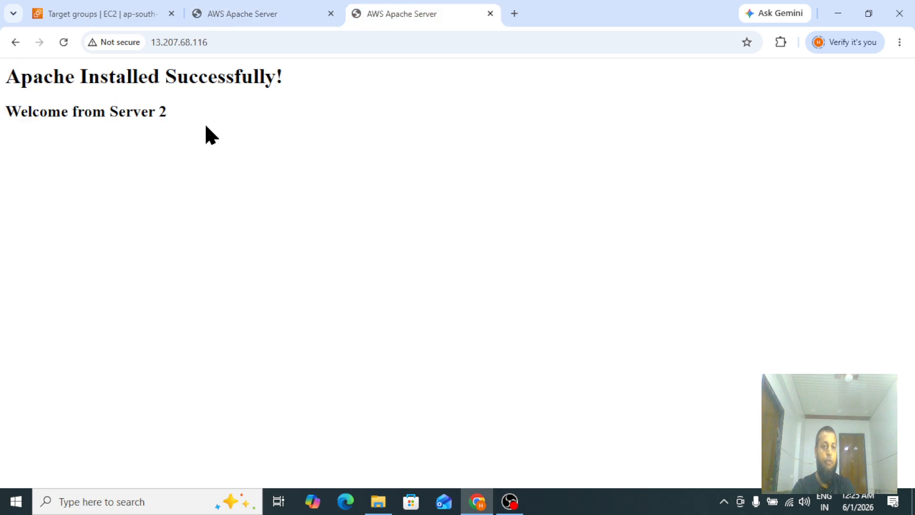
# Return to the Target groups page and start creating a new target group with Instances as the target type.
pyautogui.click(105, 5)
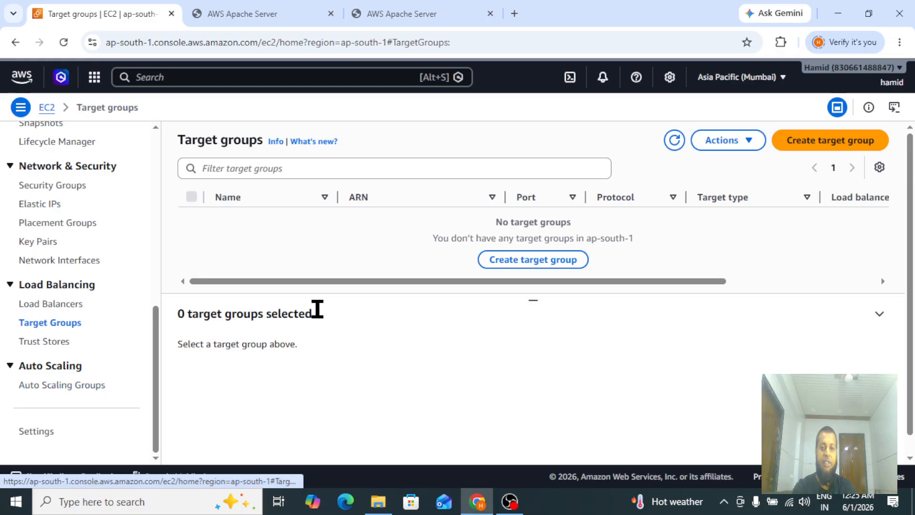
pyautogui.click(818, 146)
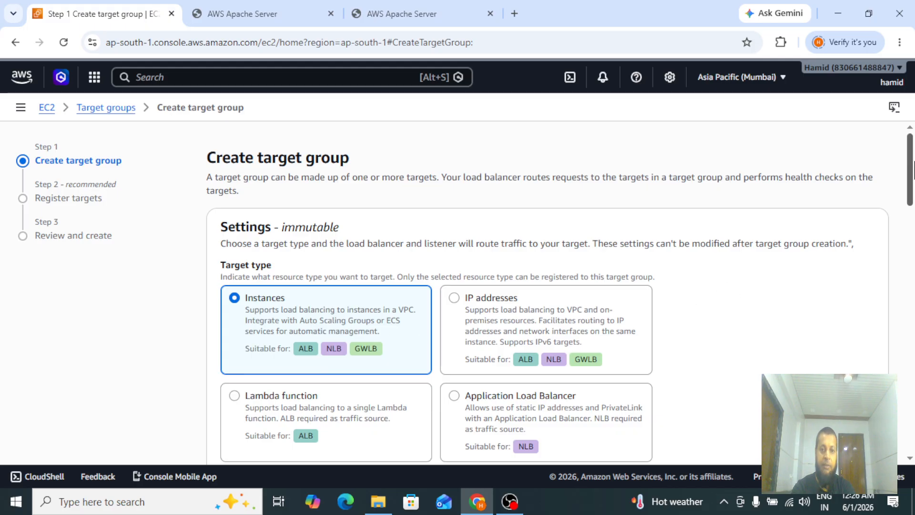
pyautogui.scroll(-3, 498, 250)
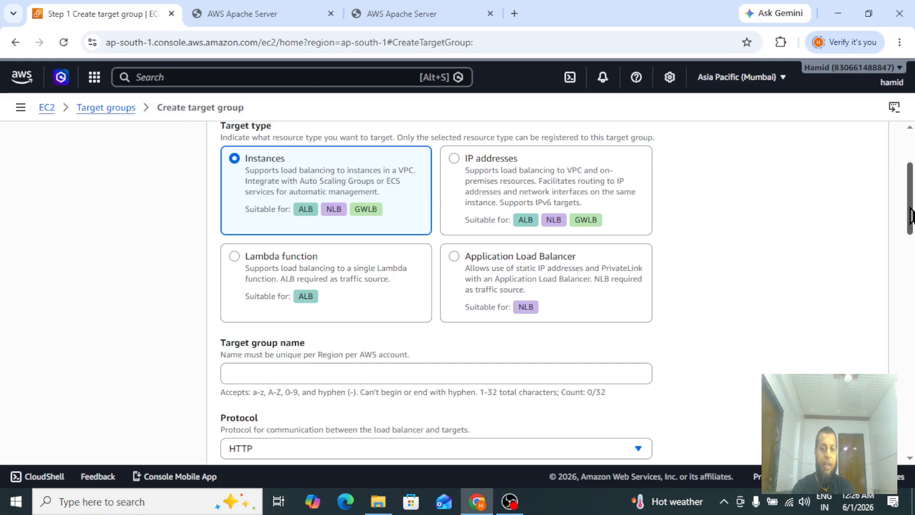
pyautogui.moveTo(907, 216); pyautogui.dragTo(913, 176)
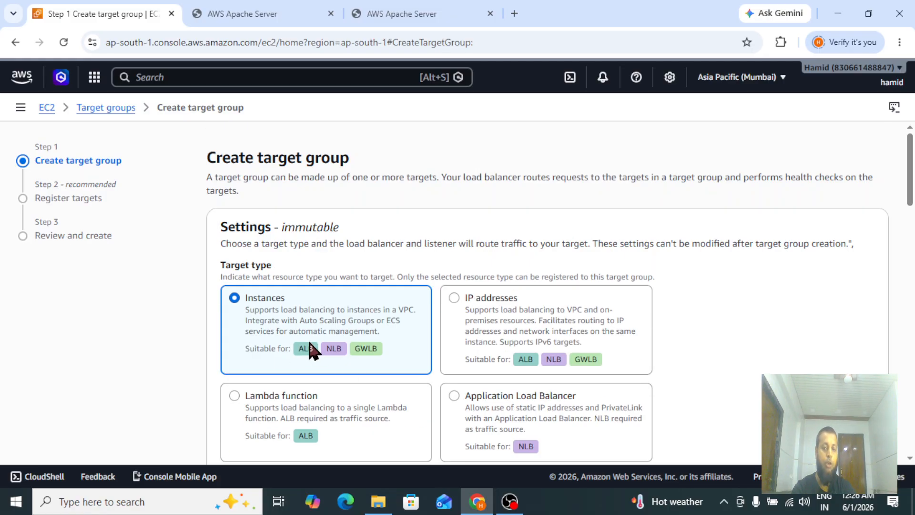
pyautogui.click(232, 296)
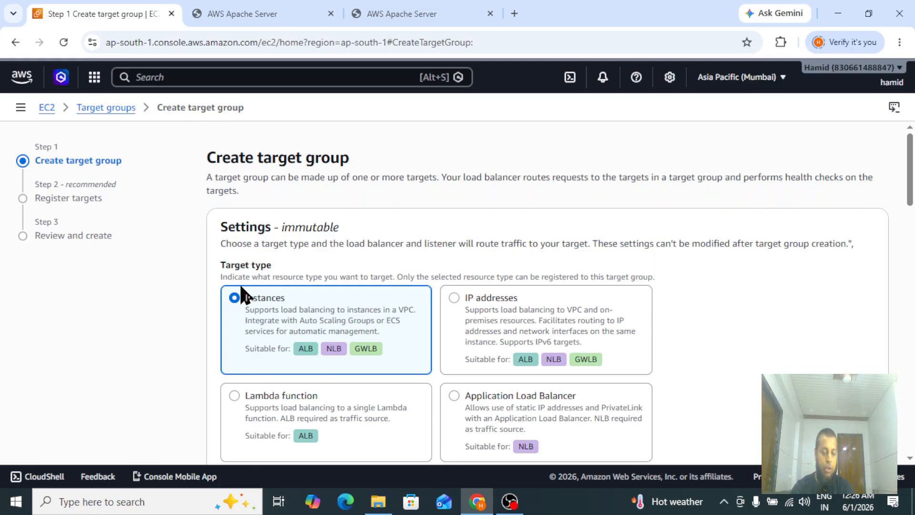
# Name the target group APP-TG.
pyautogui.moveTo(219, 265); pyautogui.dragTo(285, 274)
pyautogui.click(285, 274)
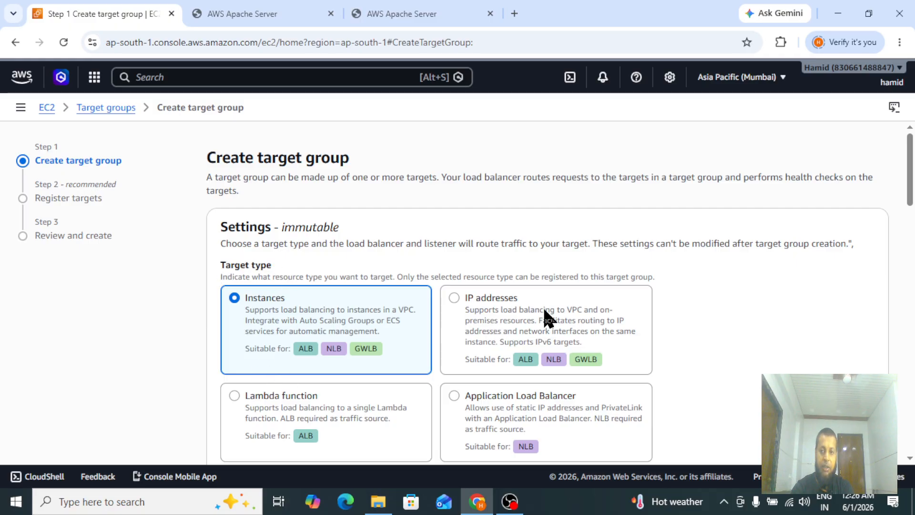
pyautogui.moveTo(912, 175); pyautogui.dragTo(396, 233)
pyautogui.click(239, 233)
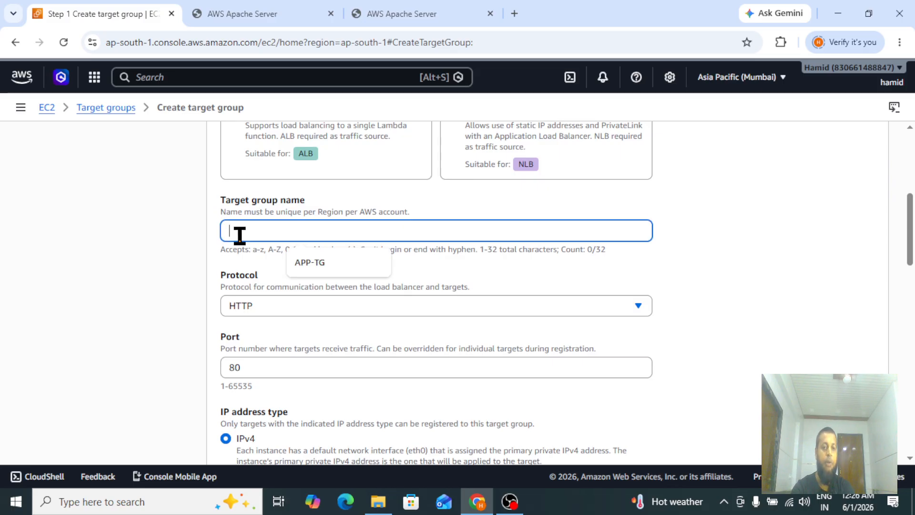
pyautogui.click(310, 263)
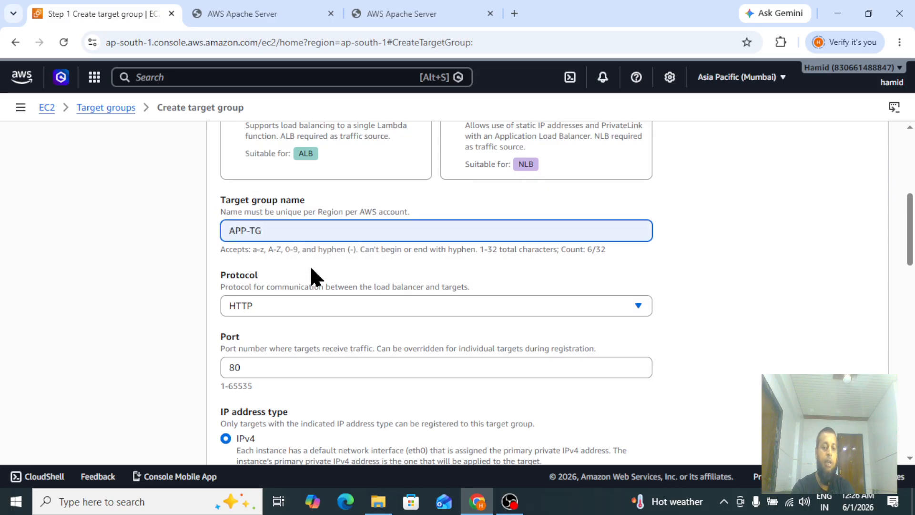
pyautogui.press('BackSpace')
pyautogui.press('BackSpace')
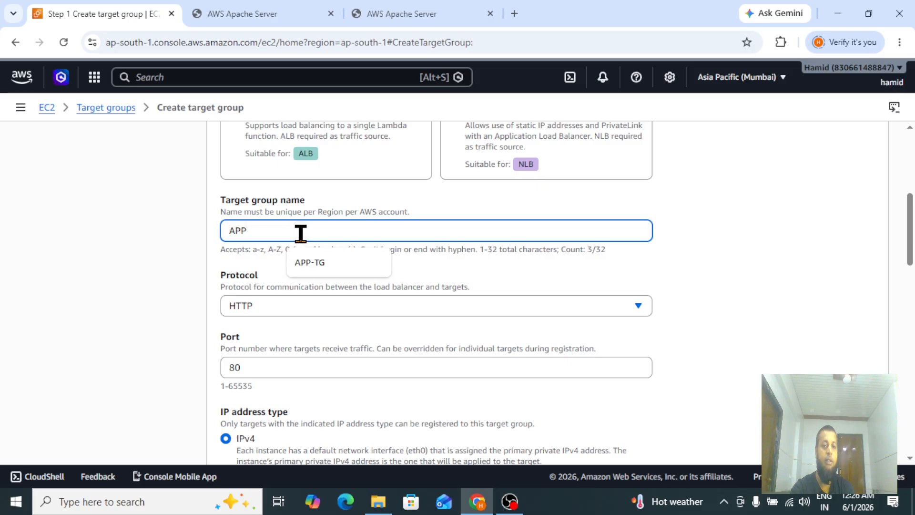
pyautogui.write('P')
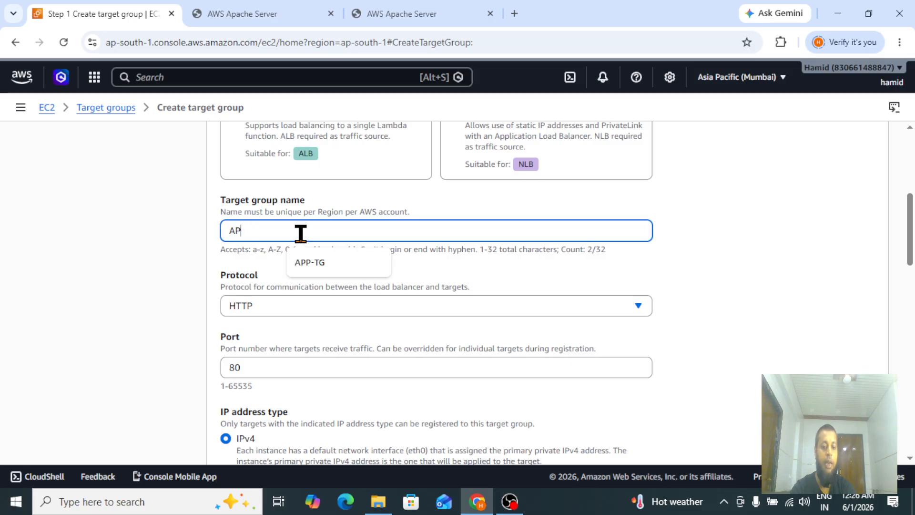
pyautogui.write('_')
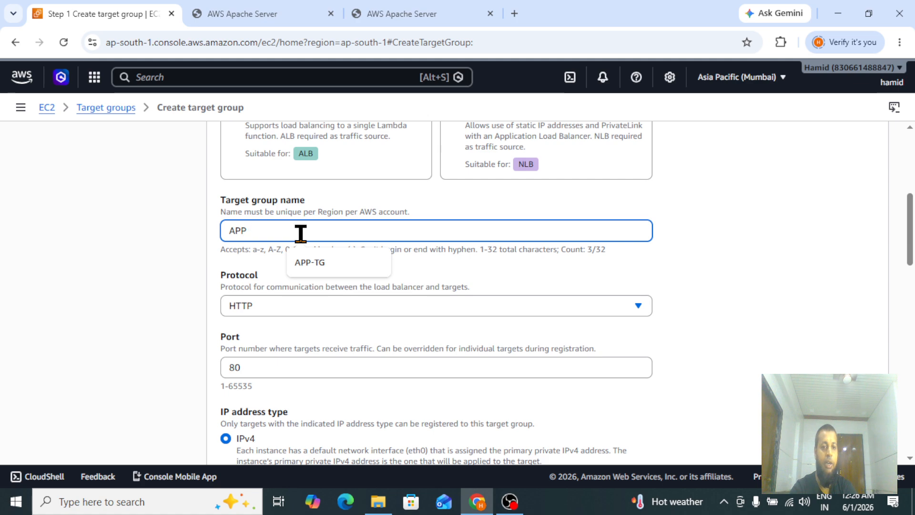
pyautogui.write('-TG')
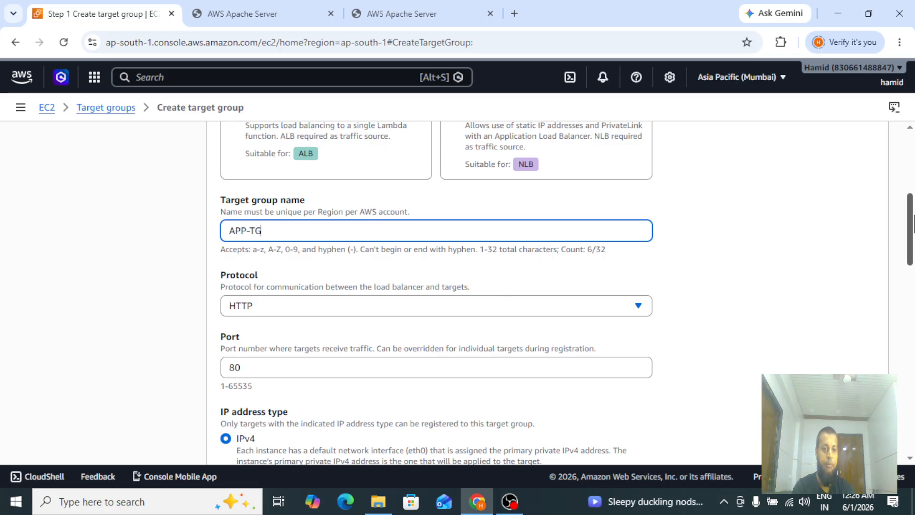
# Review the target group's protocol and port settings, keeping HTTP on port 80.
pyautogui.scroll(-2, 913, 224)
pyautogui.doubleClick(220, 167)
pyautogui.click(296, 177)
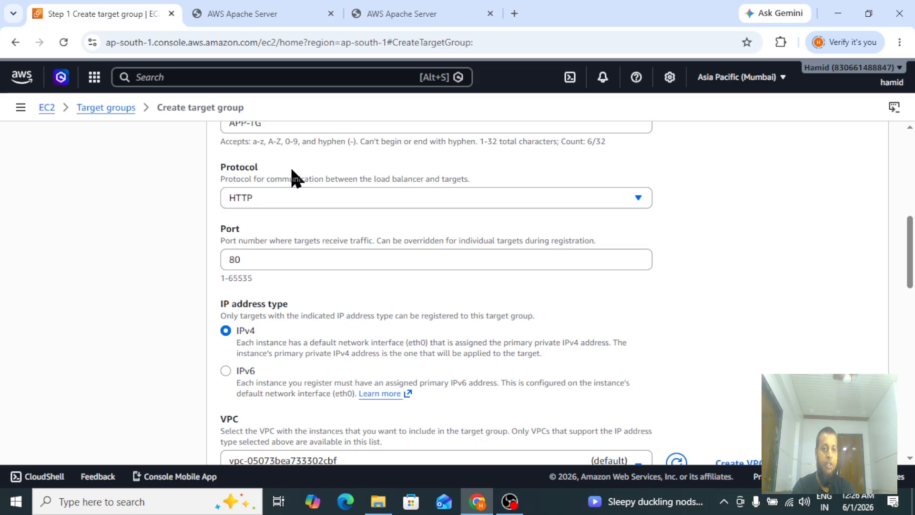
pyautogui.click(261, 209)
pyautogui.click(261, 208)
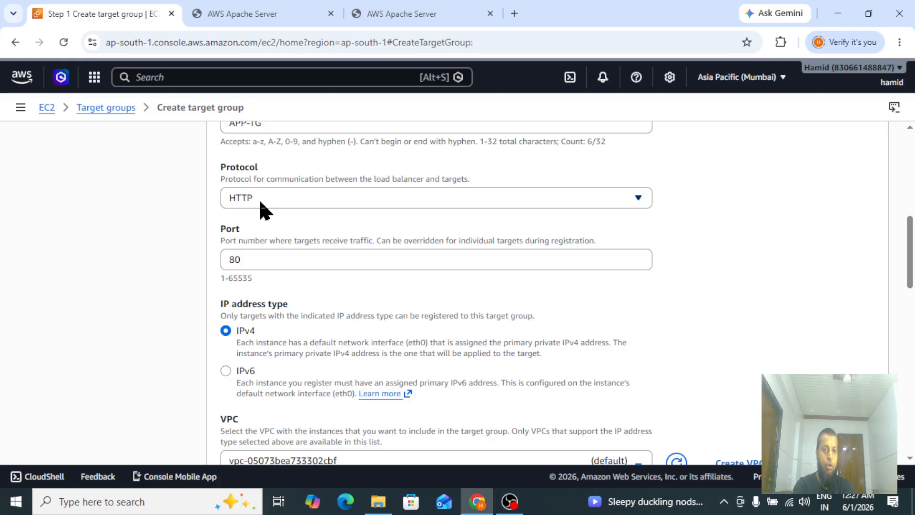
pyautogui.click(259, 200)
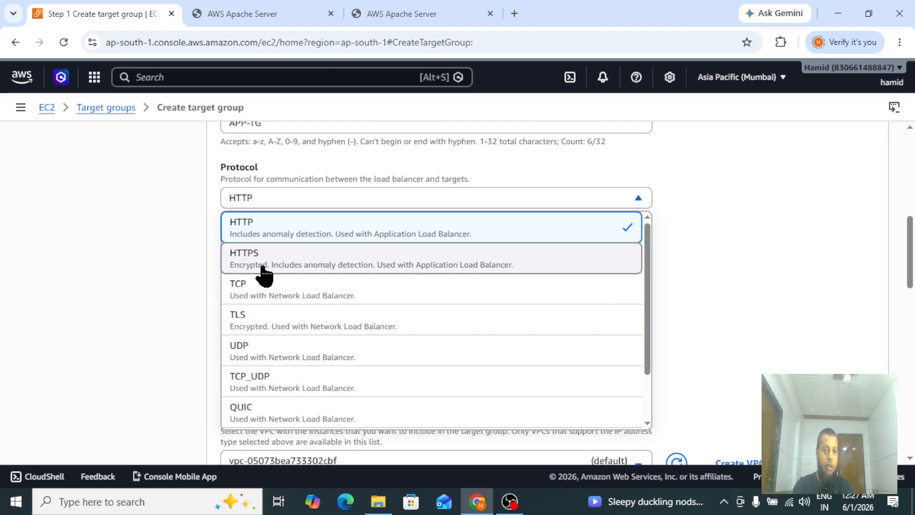
pyautogui.click(272, 241)
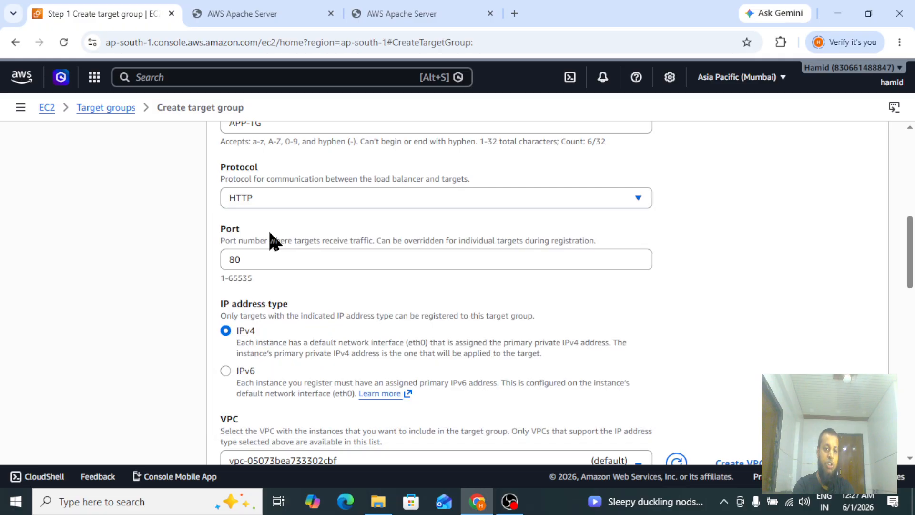
pyautogui.click(253, 199)
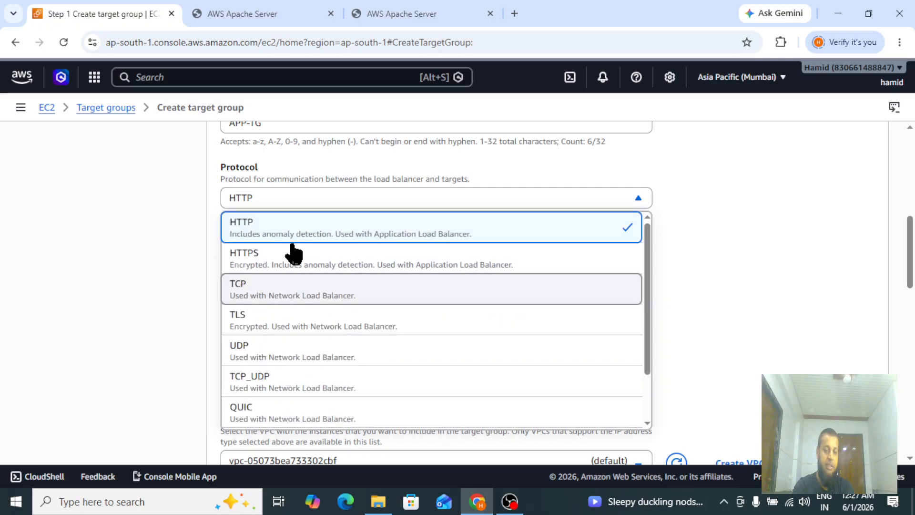
pyautogui.click(249, 238)
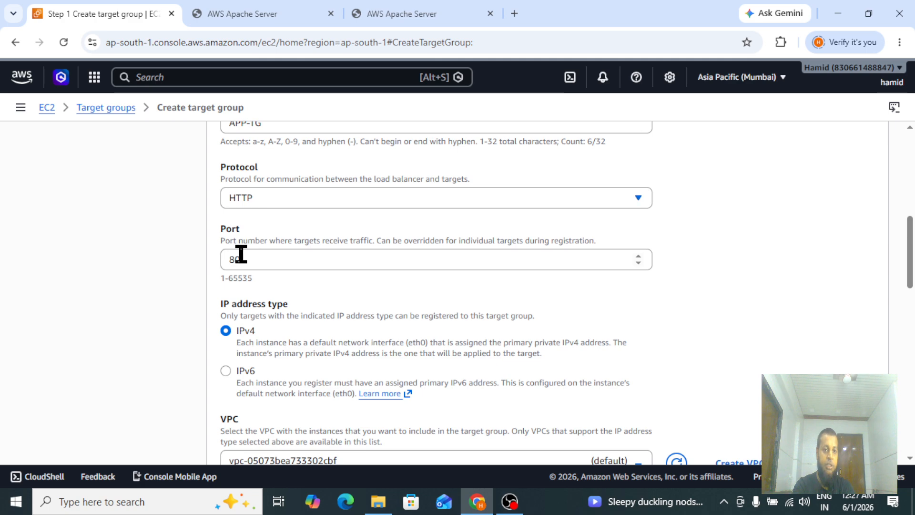
pyautogui.moveTo(260, 259); pyautogui.dragTo(210, 259)
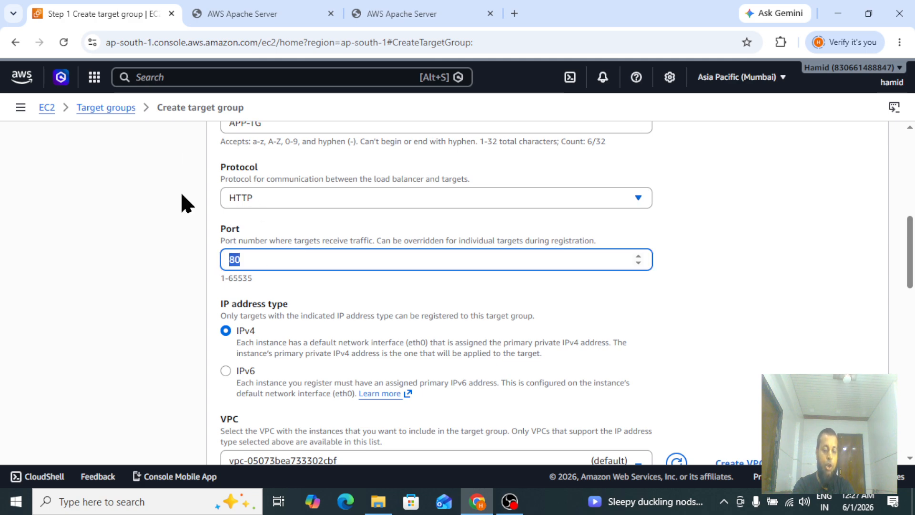
pyautogui.click(259, 261)
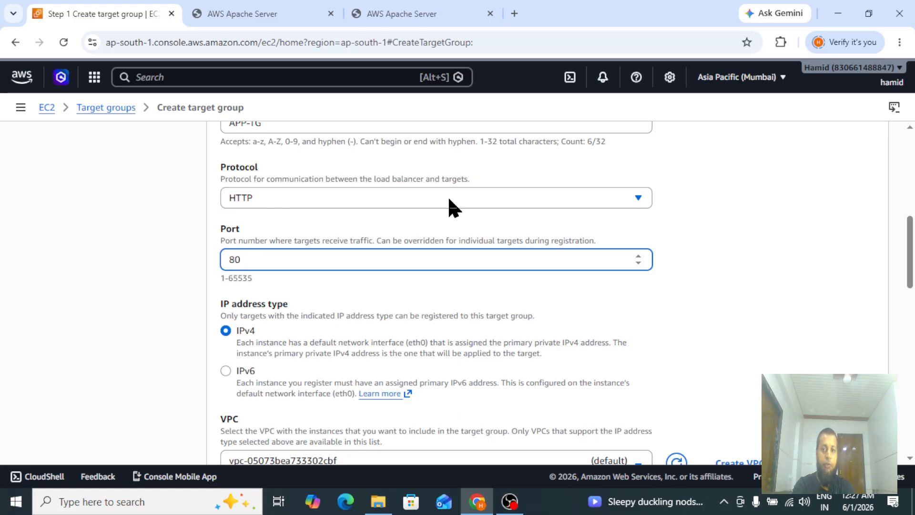
# Review the IP address type, VPC and protocol version, keeping IPv4, the default VPC and HTTP1.
pyautogui.scroll(-2, 913, 253)
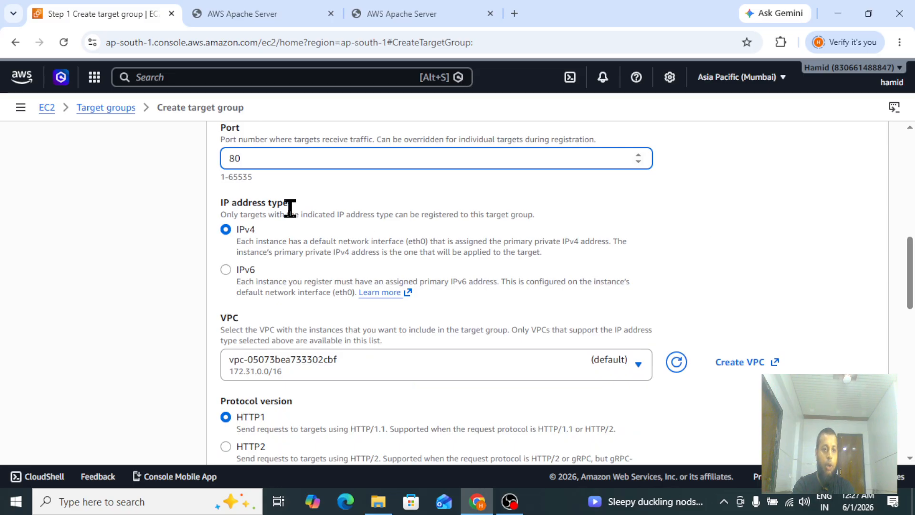
pyautogui.moveTo(214, 198); pyautogui.dragTo(317, 211)
pyautogui.click(317, 211)
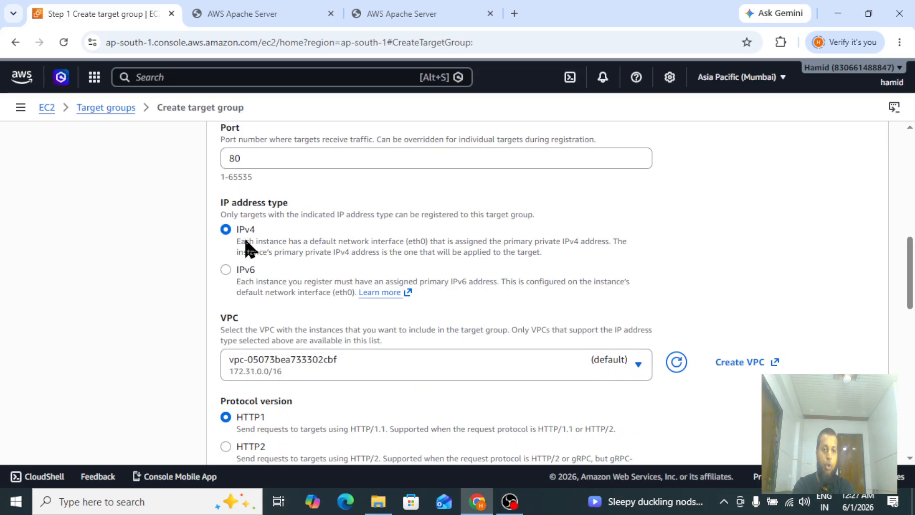
pyautogui.scroll(-3, 903, 279)
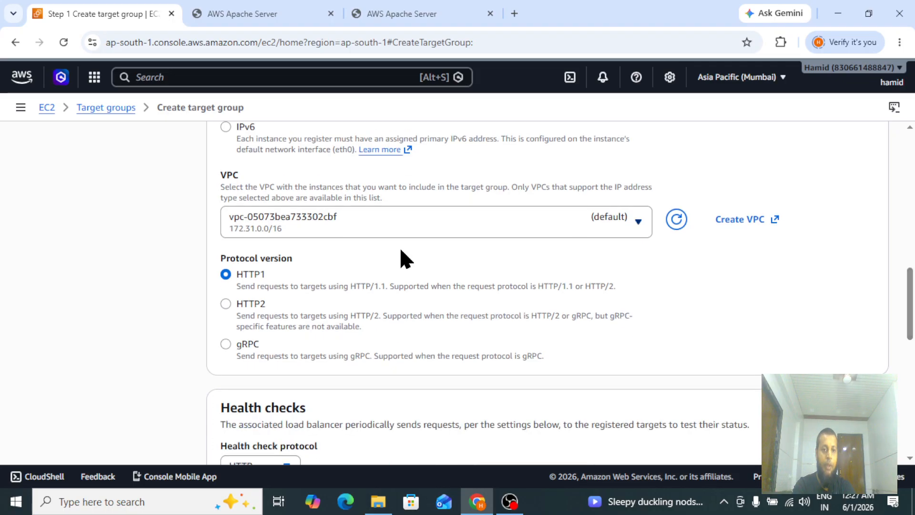
pyautogui.click(288, 242)
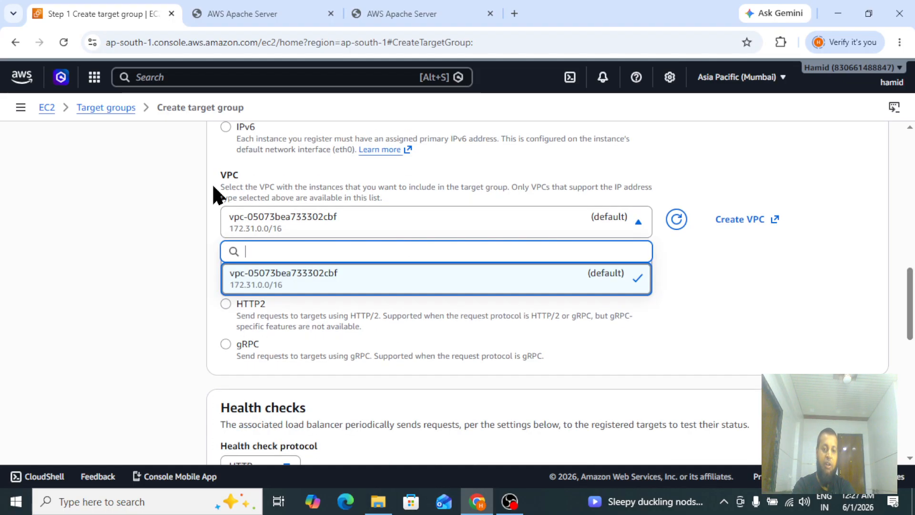
pyautogui.click(356, 292)
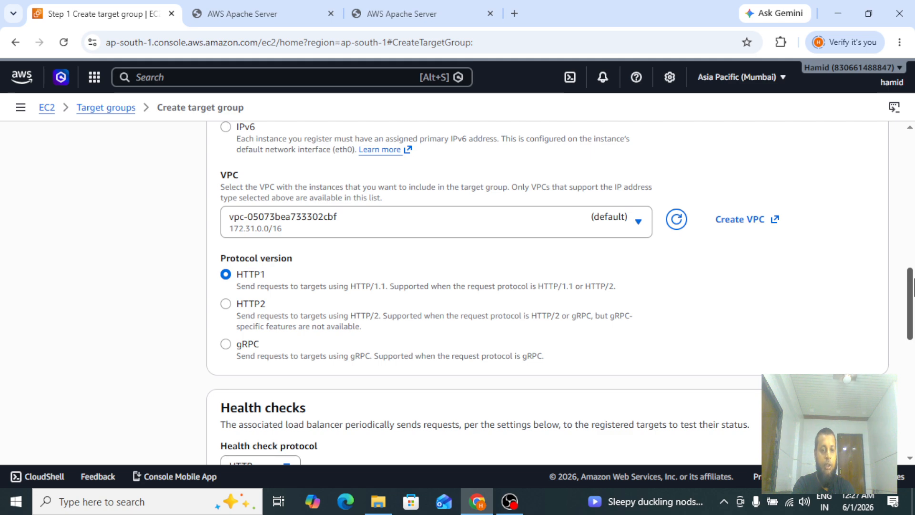
pyautogui.scroll(-2, 912, 295)
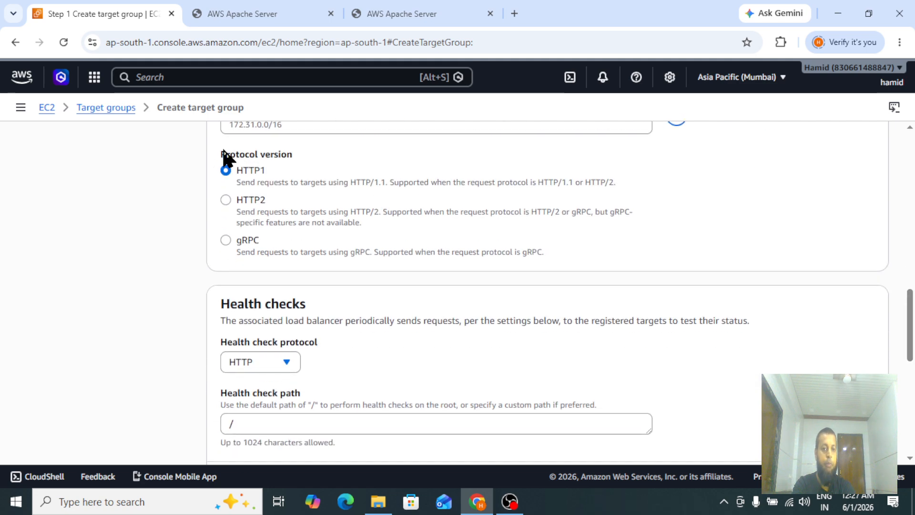
pyautogui.moveTo(215, 152); pyautogui.dragTo(310, 172)
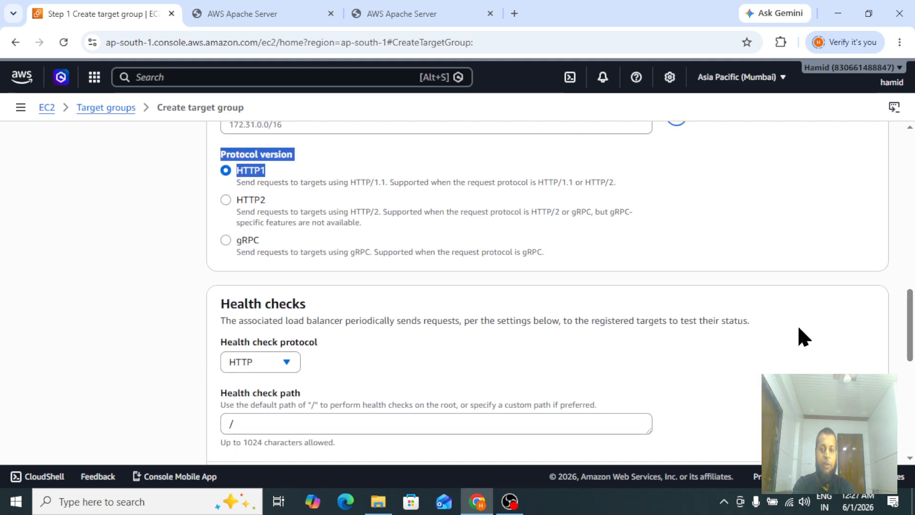
pyautogui.scroll(-2, 911, 344)
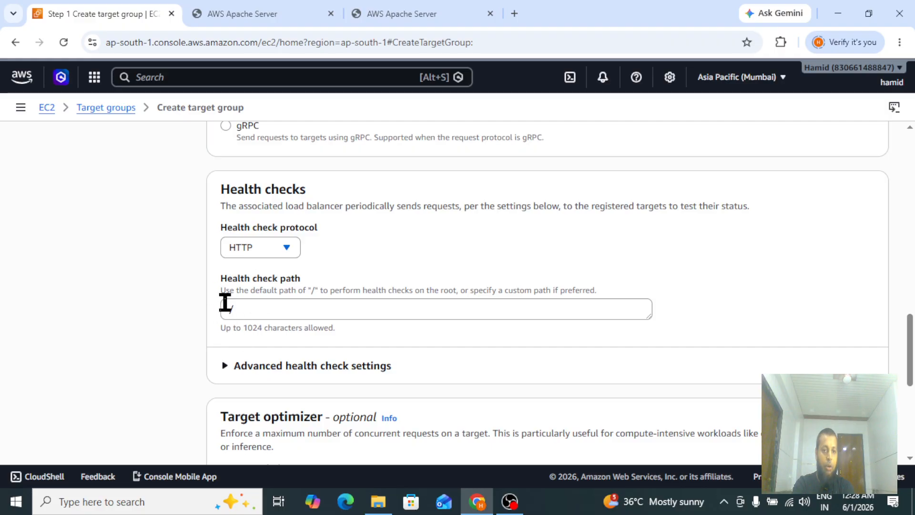
# Set the health check path to /index.html.
pyautogui.click(258, 319)
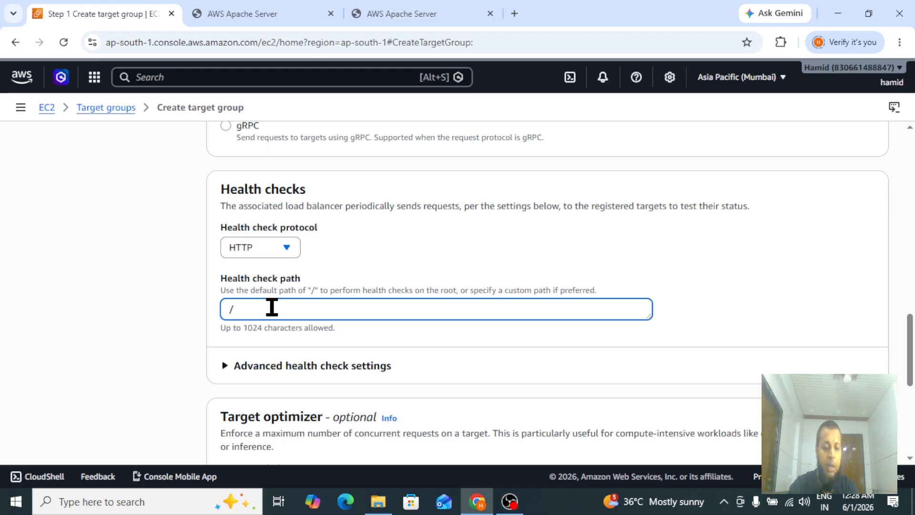
pyautogui.press('BackSpace')
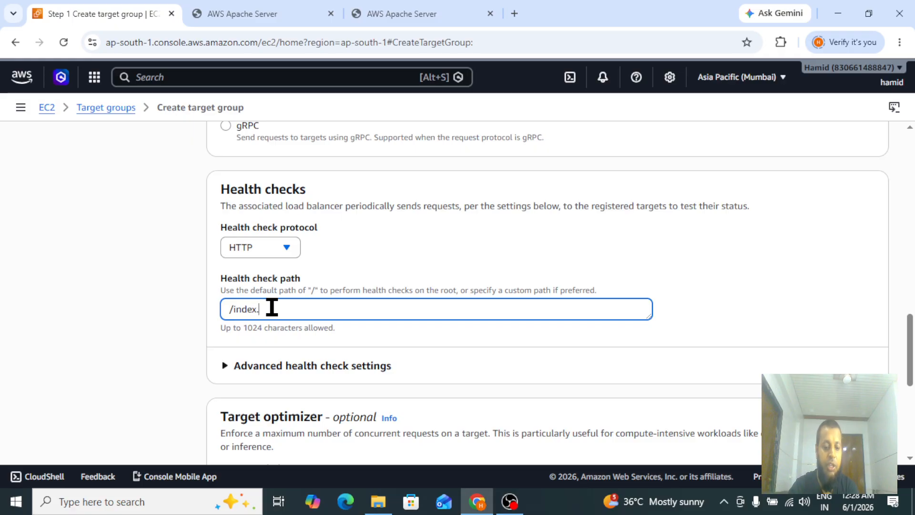
pyautogui.moveTo(296, 308); pyautogui.dragTo(229, 309)
pyautogui.click(302, 311)
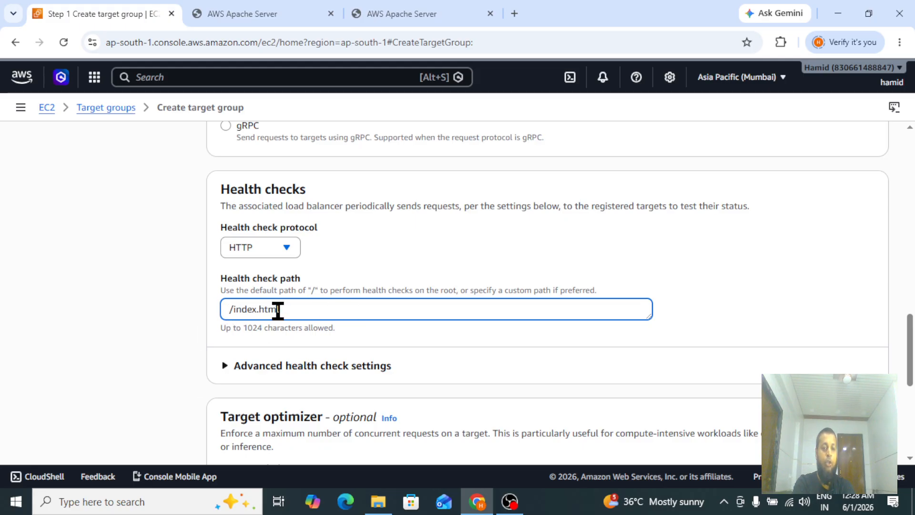
pyautogui.scroll(-3, 913, 391)
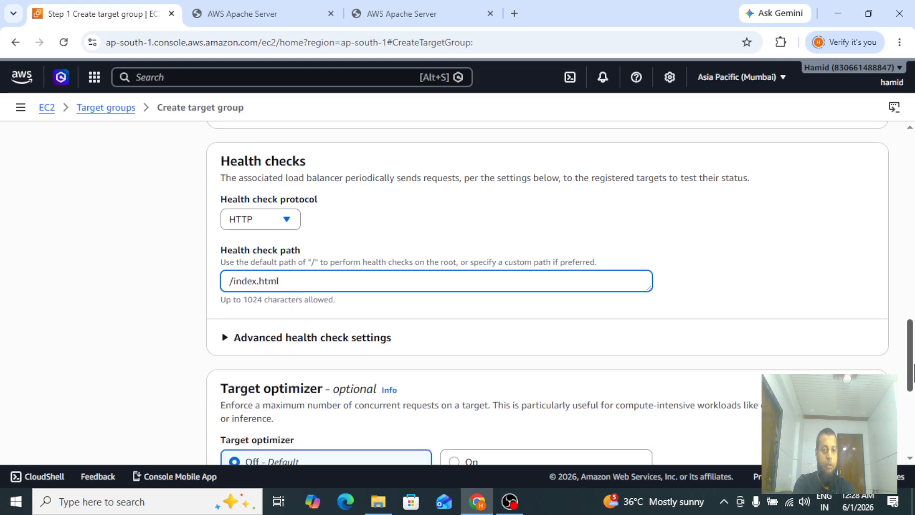
pyautogui.click(256, 183)
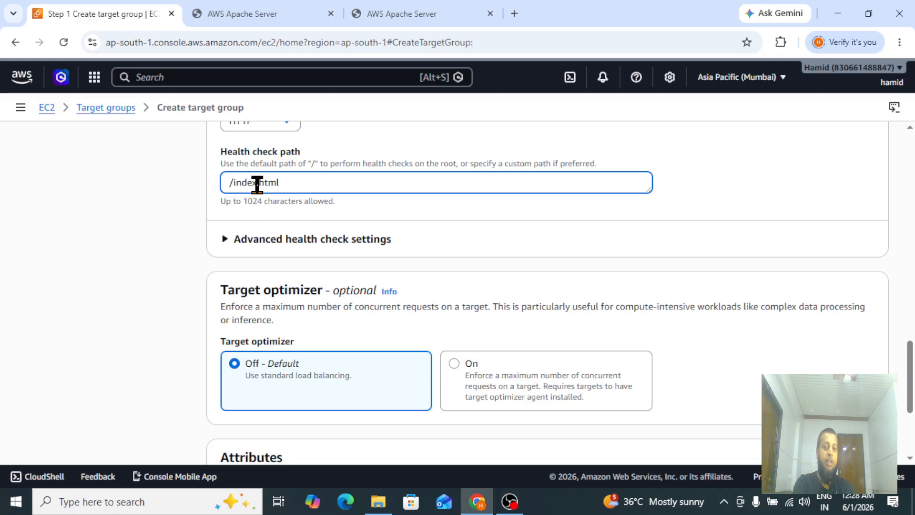
# Keep the health check path as /index.html and move on to the target registration page.
pyautogui.doubleClick(248, 184)
pyautogui.click(310, 183)
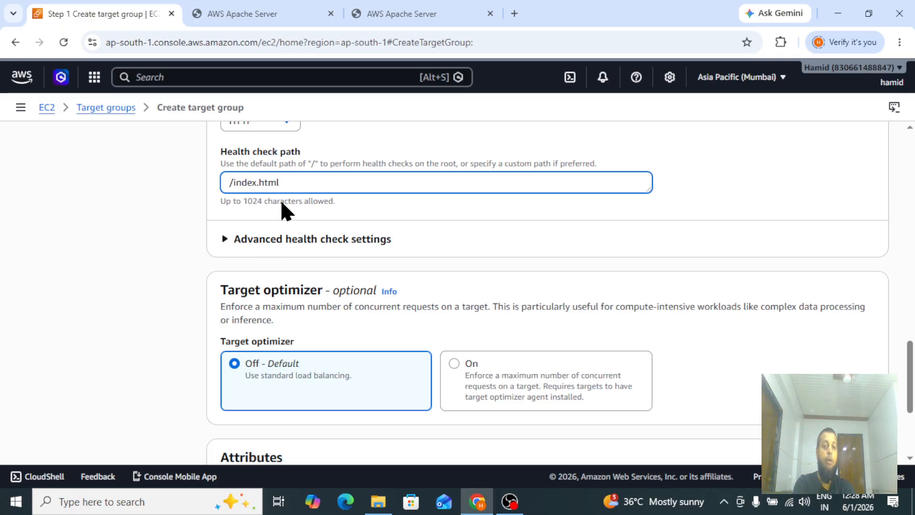
pyautogui.moveTo(288, 186); pyautogui.dragTo(234, 186)
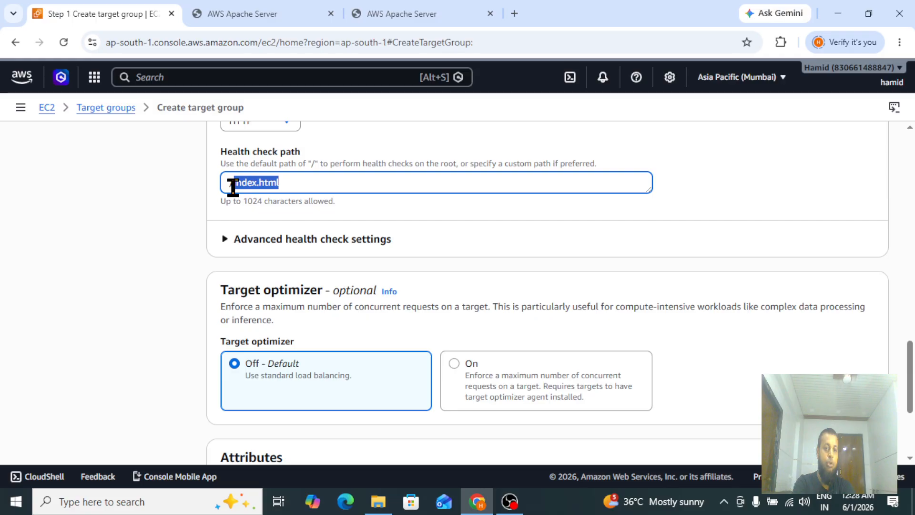
pyautogui.click(306, 187)
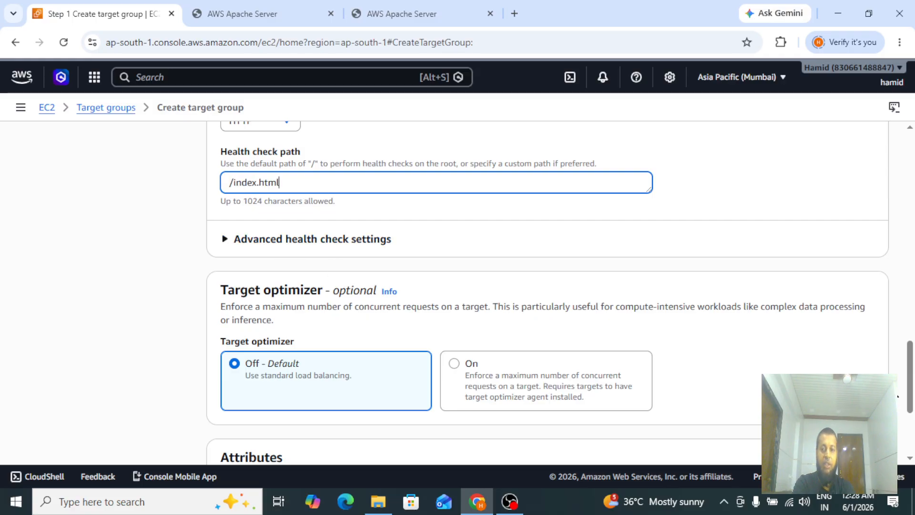
pyautogui.moveTo(911, 396); pyautogui.dragTo(913, 429)
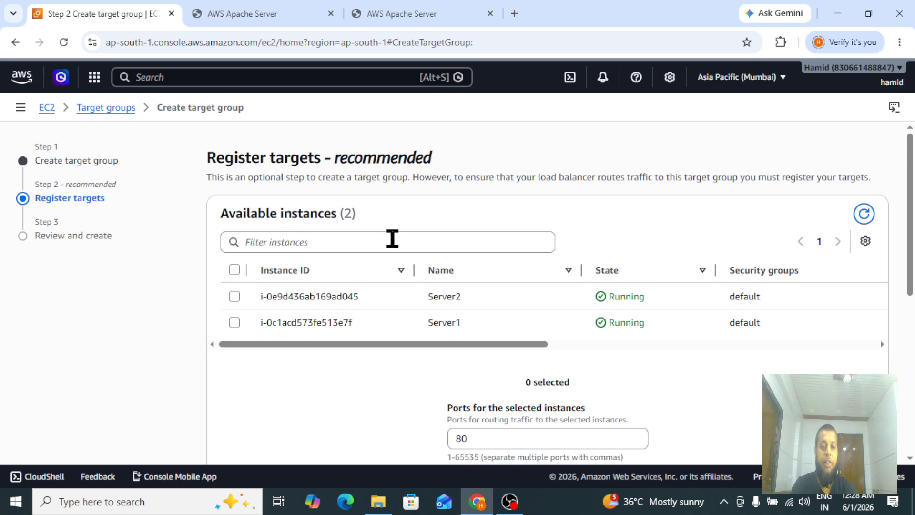
# Select instances Server2 and Server1 and include them as pending targets on port 80.
pyautogui.scroll(-1, 524, 248)
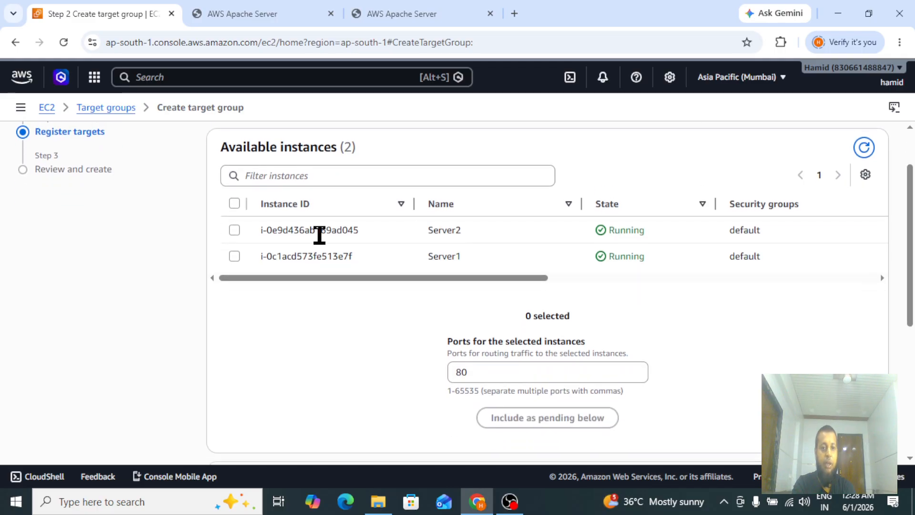
pyautogui.click(234, 230)
pyautogui.click(233, 257)
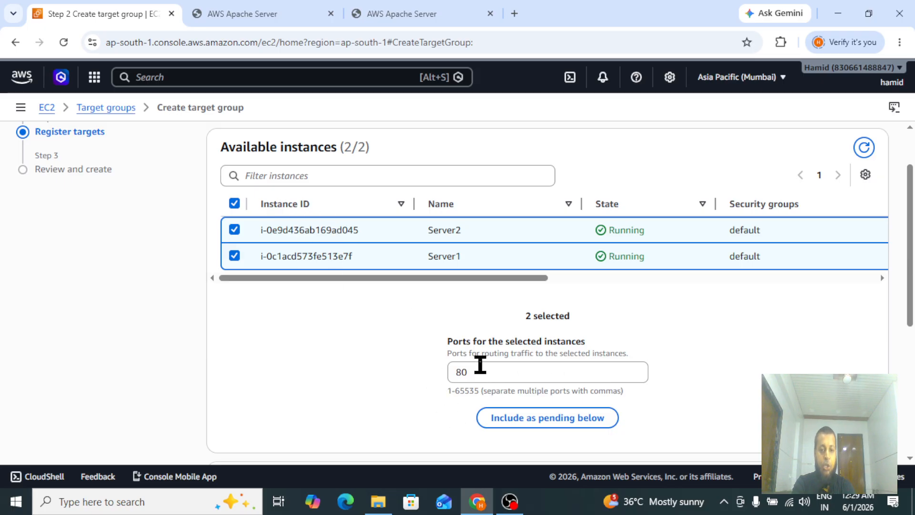
pyautogui.moveTo(914, 284); pyautogui.dragTo(902, 329)
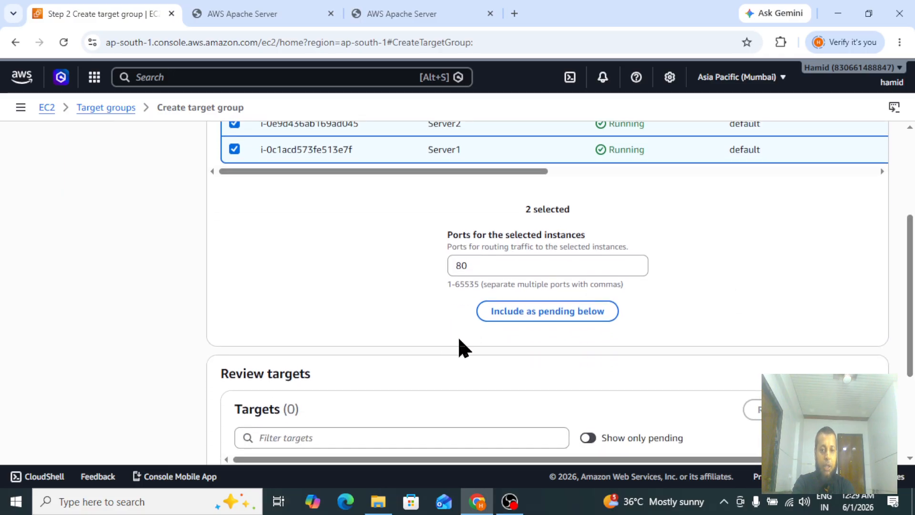
pyautogui.click(538, 316)
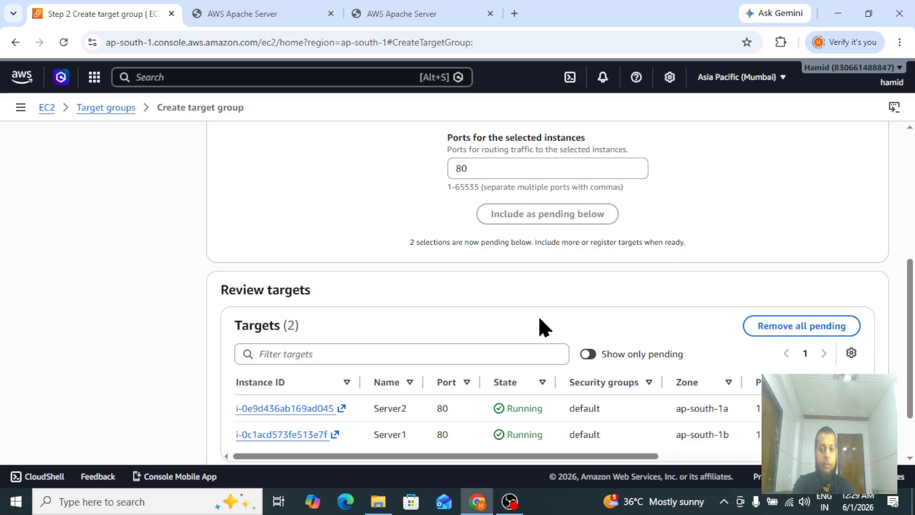
# Review the settings and create the APP-TG target group with both pending targets.
pyautogui.scroll(-2, 910, 333)
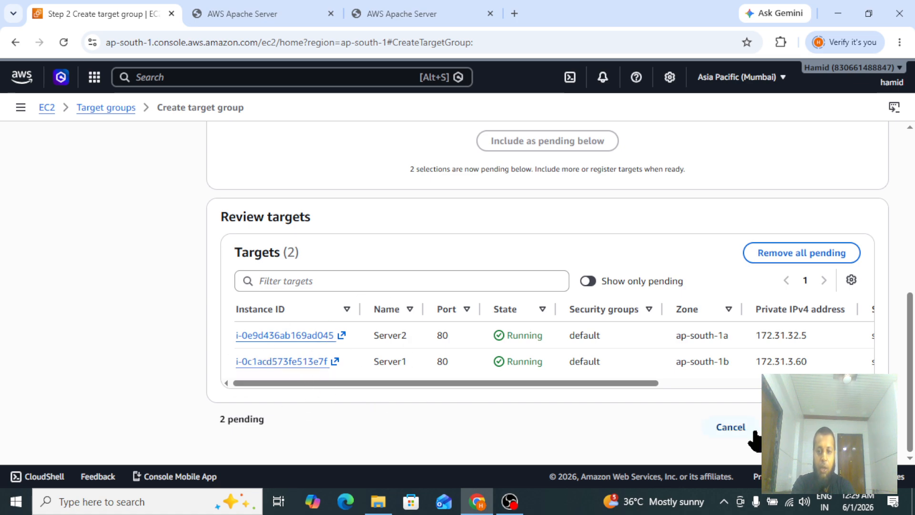
pyautogui.click(843, 427)
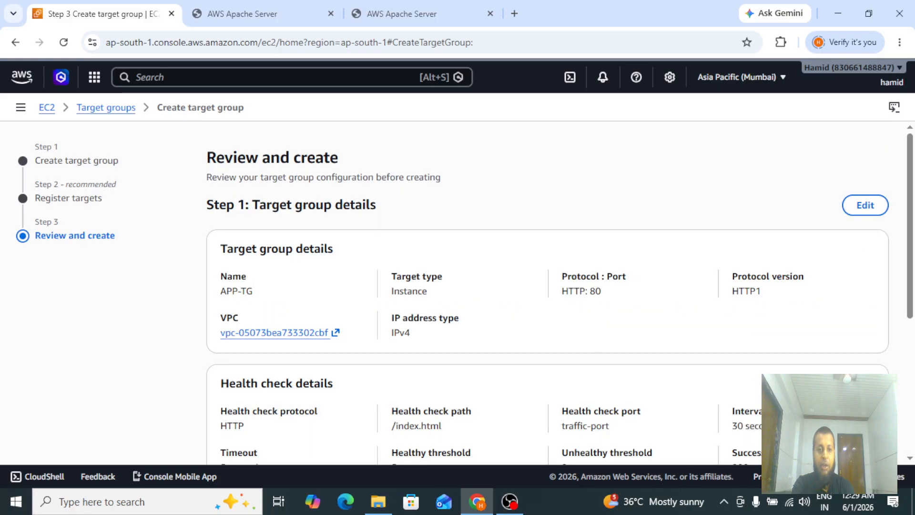
pyautogui.moveTo(912, 290); pyautogui.dragTo(913, 443)
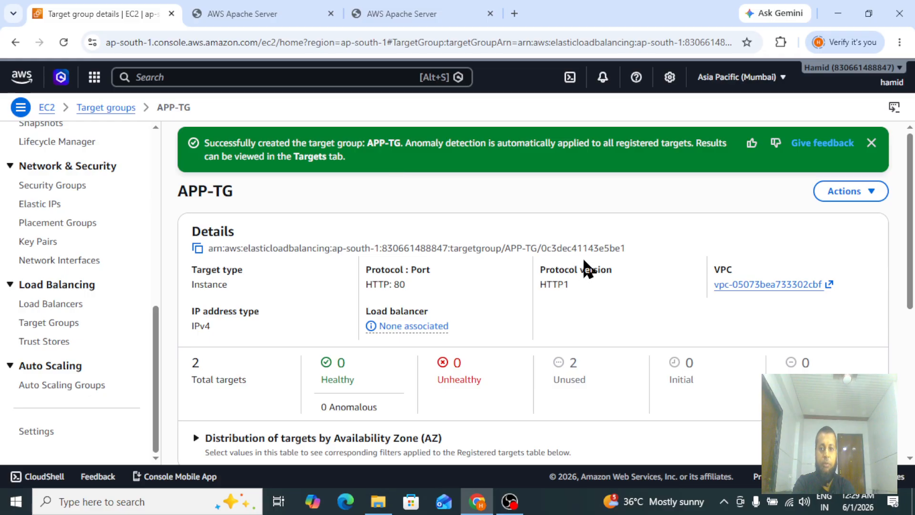
# Open the target groups list and examine APP-TG's port, protocol, load balancer and VPC columns.
pyautogui.click(871, 143)
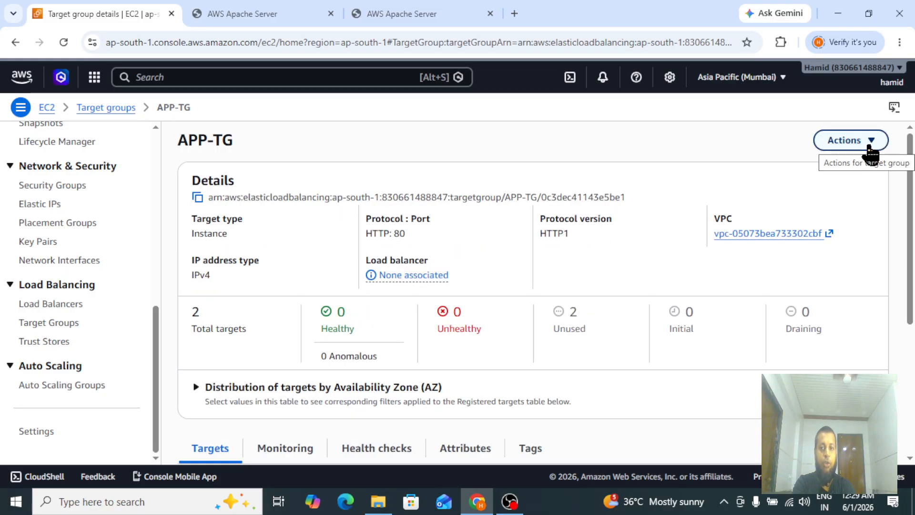
pyautogui.click(37, 325)
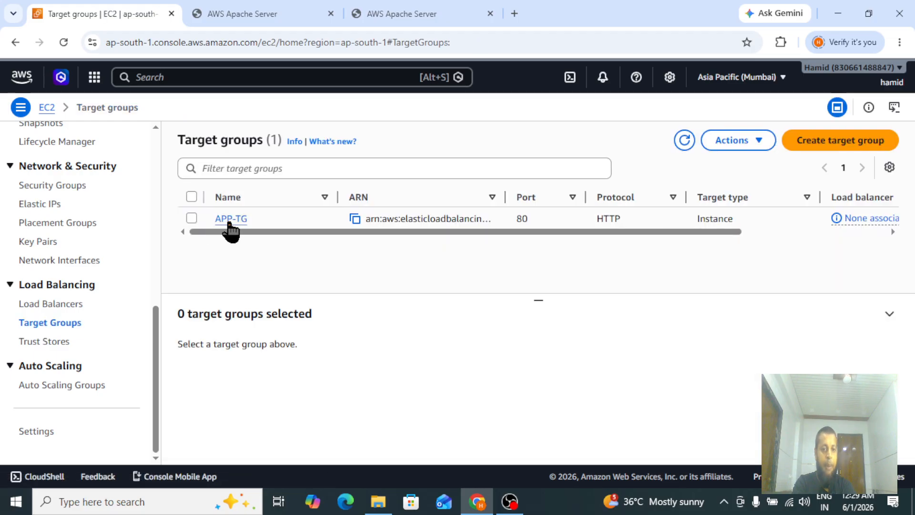
pyautogui.hscroll(3, 409, 233)
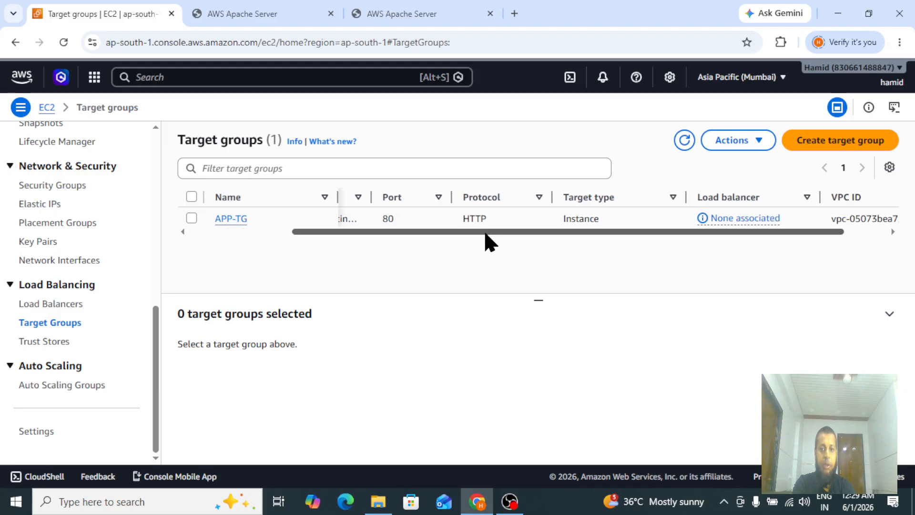
pyautogui.hscroll(2, 524, 238)
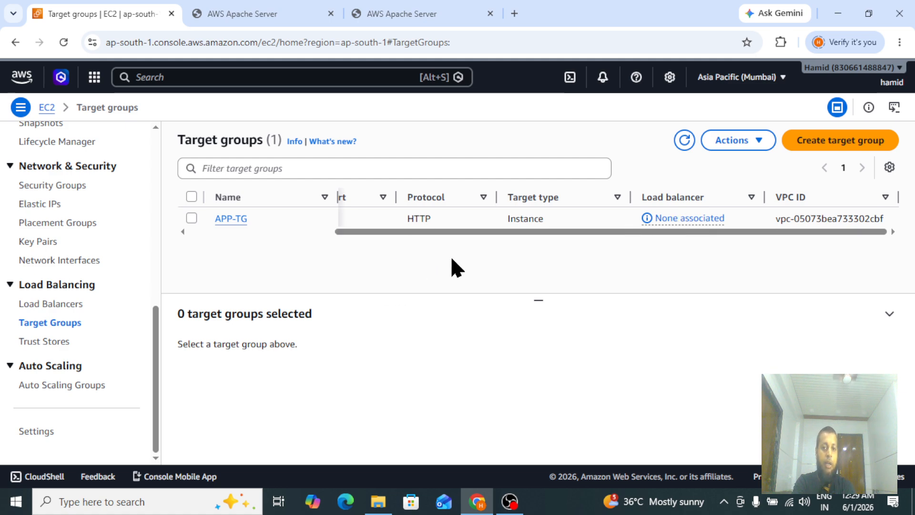
pyautogui.moveTo(531, 232); pyautogui.dragTo(320, 224)
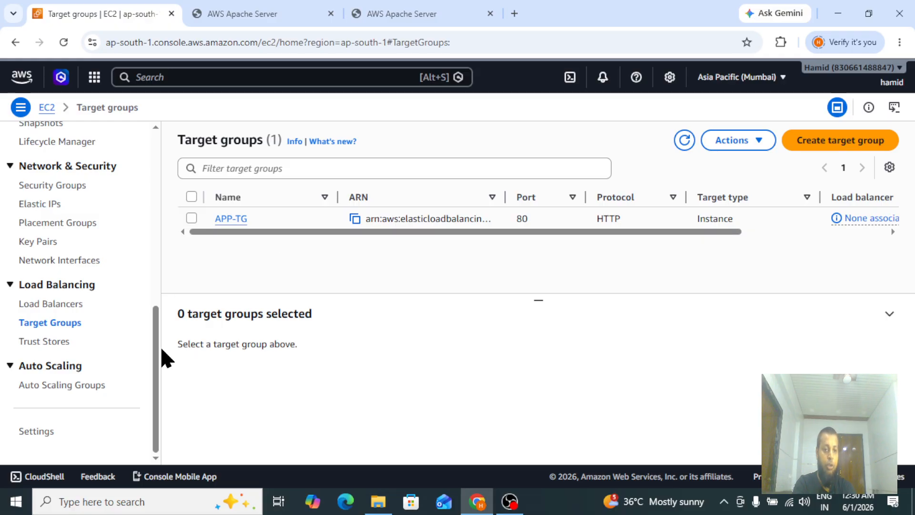
pyautogui.moveTo(158, 365); pyautogui.dragTo(159, 327)
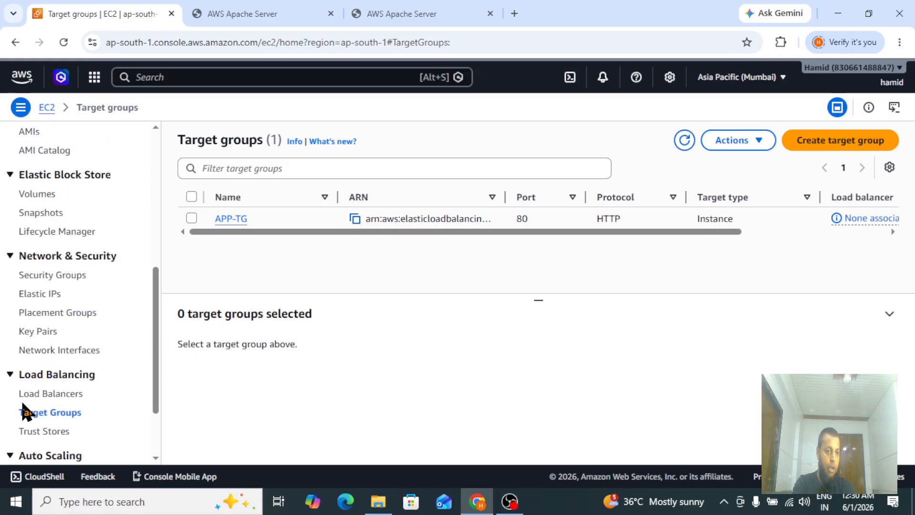
# Start creating a new Application Load Balancer from the load balancers page.
pyautogui.click(42, 394)
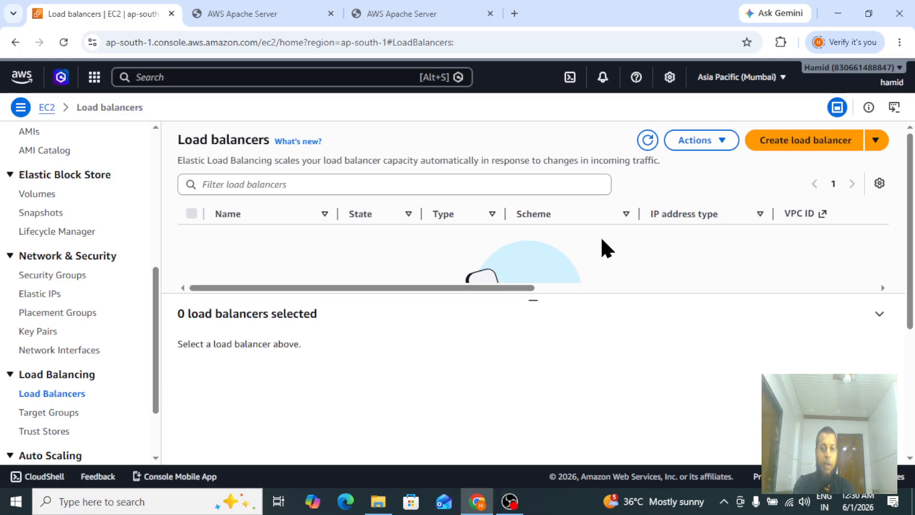
pyautogui.click(806, 140)
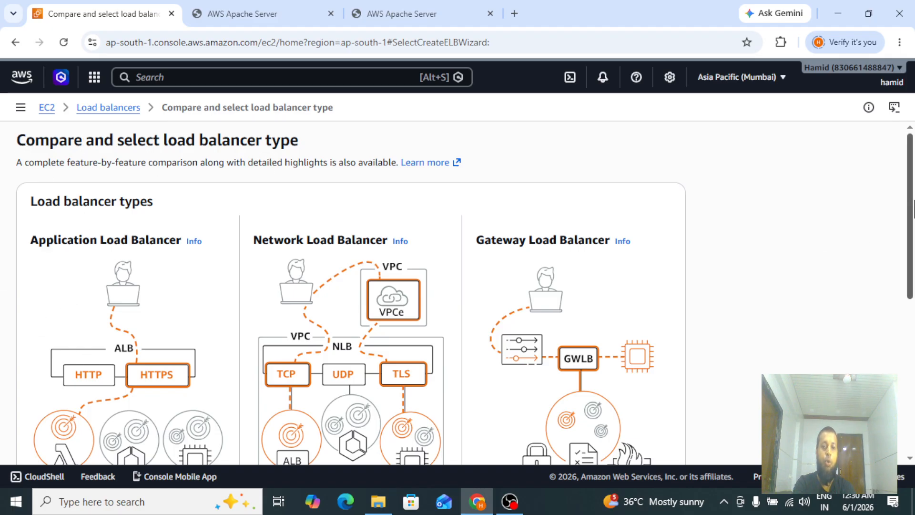
pyautogui.scroll(-1, 914, 208)
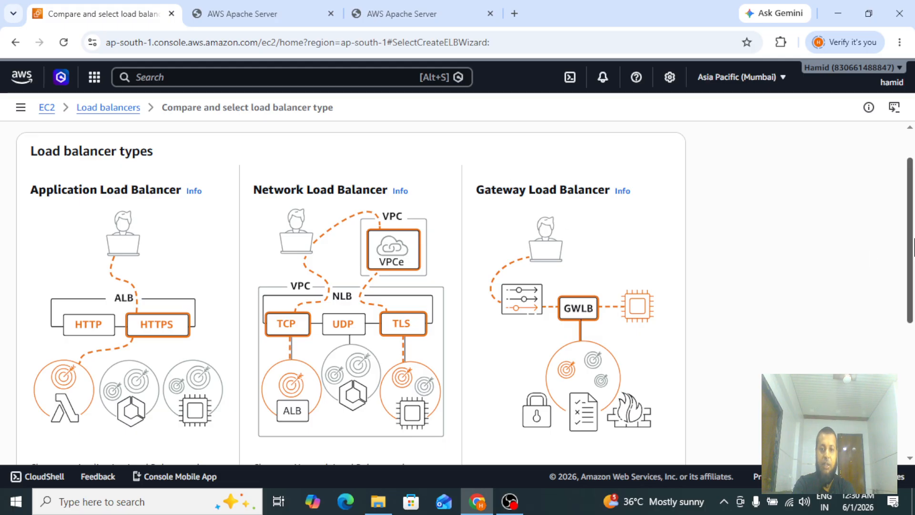
pyautogui.scroll(-2, 913, 245)
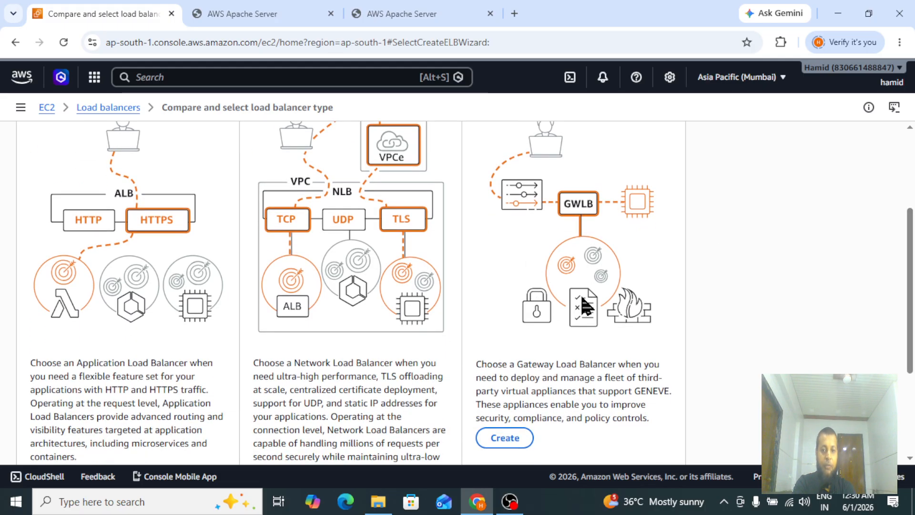
pyautogui.scroll(-3, 913, 291)
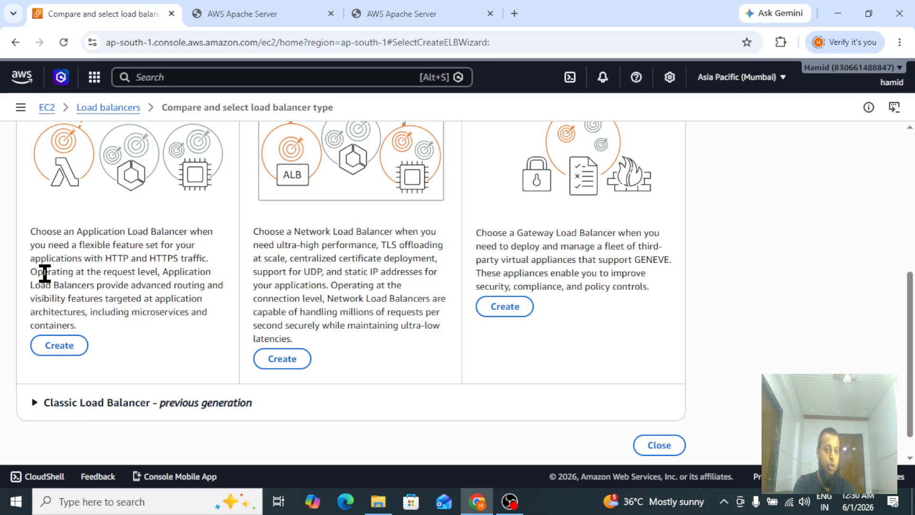
pyautogui.click(46, 345)
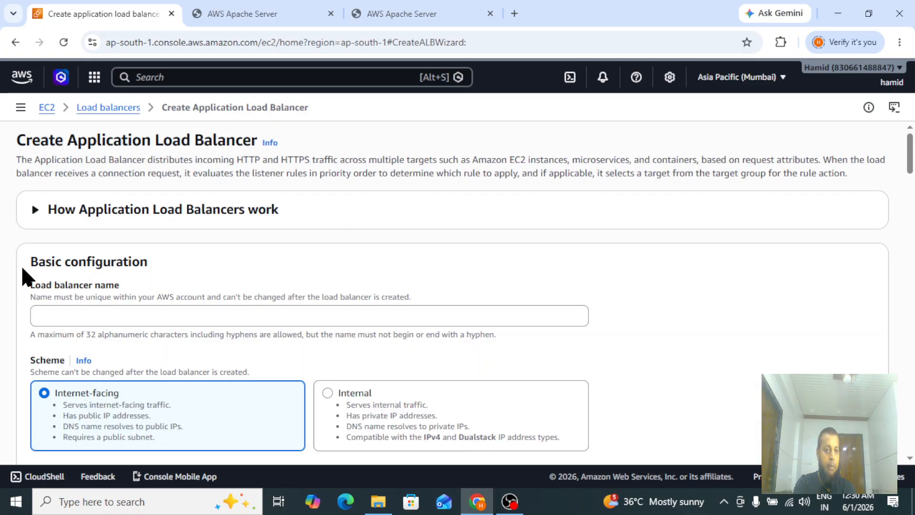
# Name the load balancer ALB-APP, keeping the Internet-facing scheme and IPv4 address type.
pyautogui.click(69, 314)
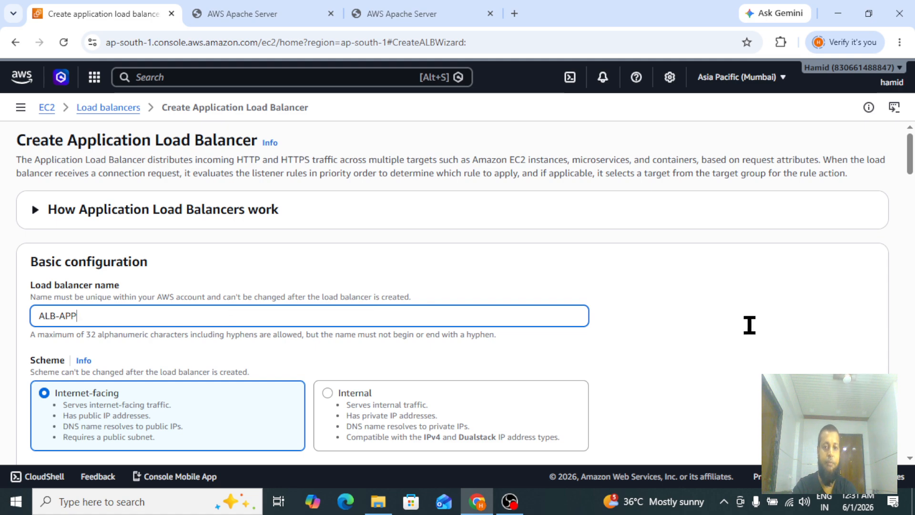
pyautogui.scroll(-3, 18, 262)
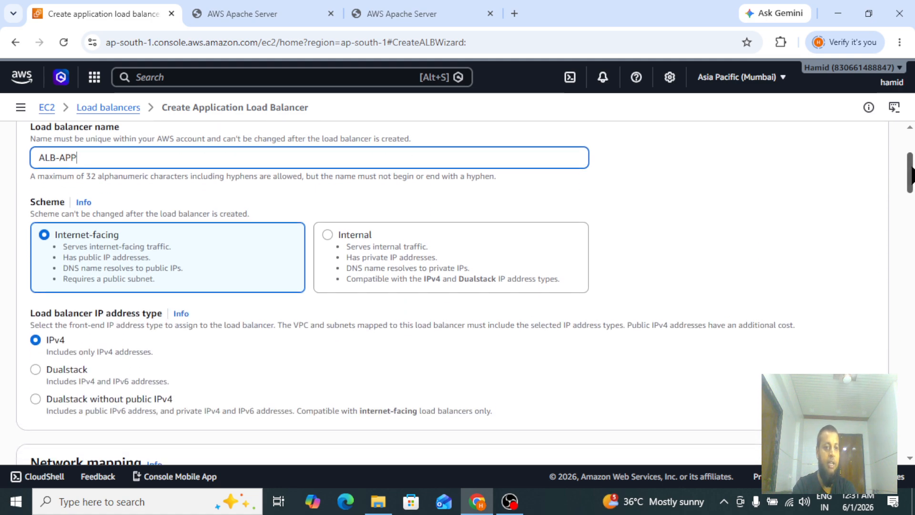
pyautogui.moveTo(31, 213); pyautogui.dragTo(35, 213)
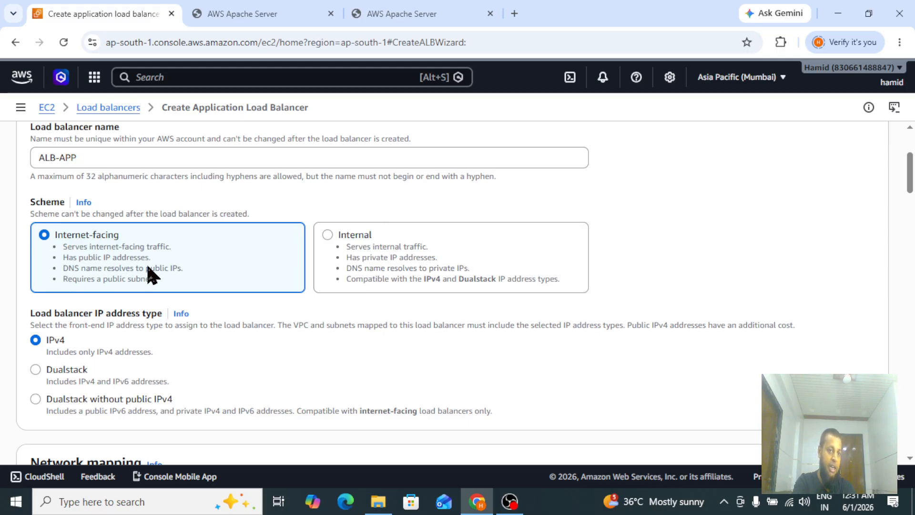
# Select the default VPC for the load balancer's network mapping.
pyautogui.scroll(-3, 895, 252)
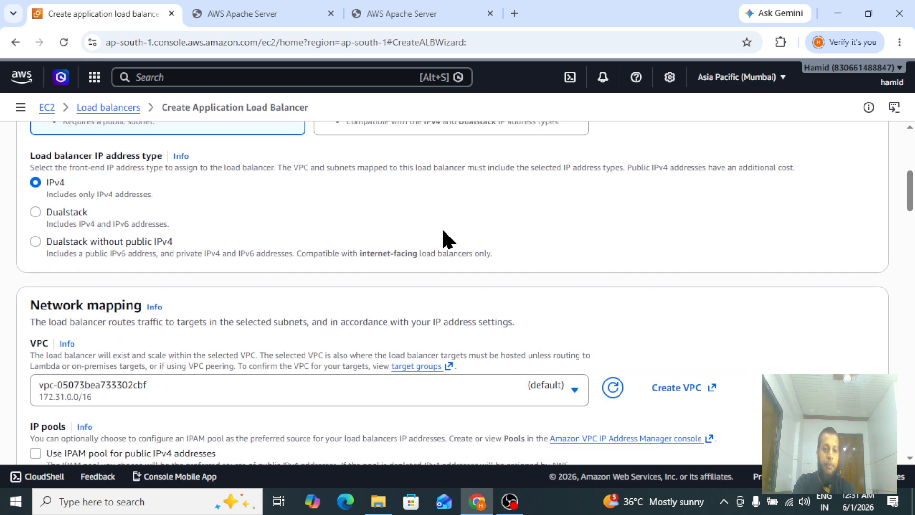
pyautogui.scroll(-3, 910, 200)
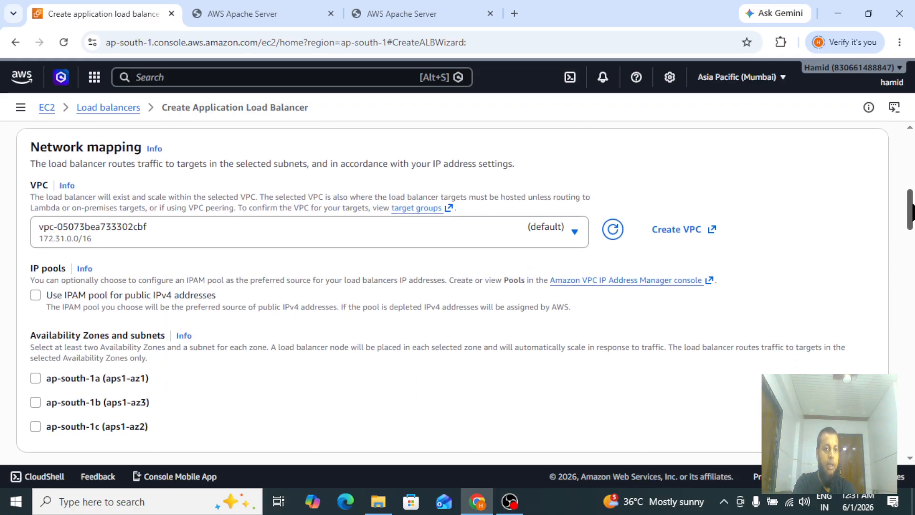
pyautogui.click(134, 243)
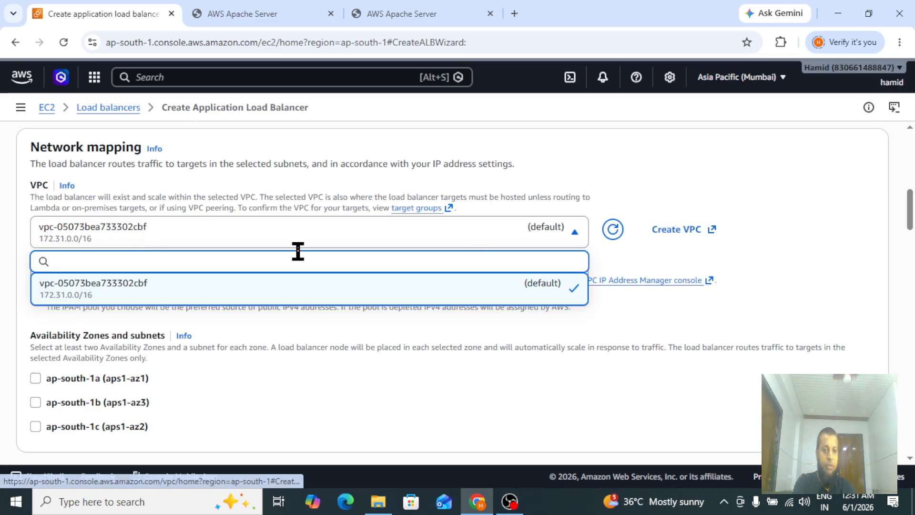
pyautogui.click(135, 298)
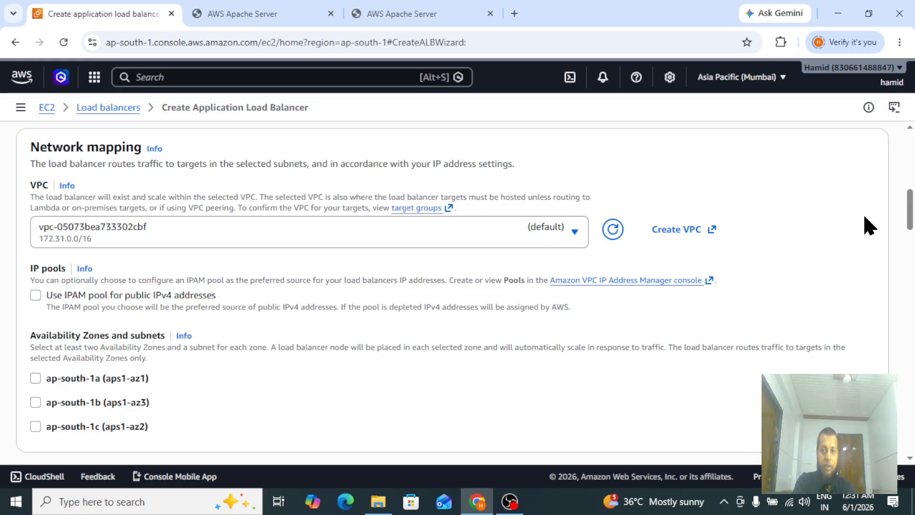
# Enable availability zones ap-south-1a and ap-south-1b with their default subnets.
pyautogui.moveTo(910, 218); pyautogui.dragTo(911, 238)
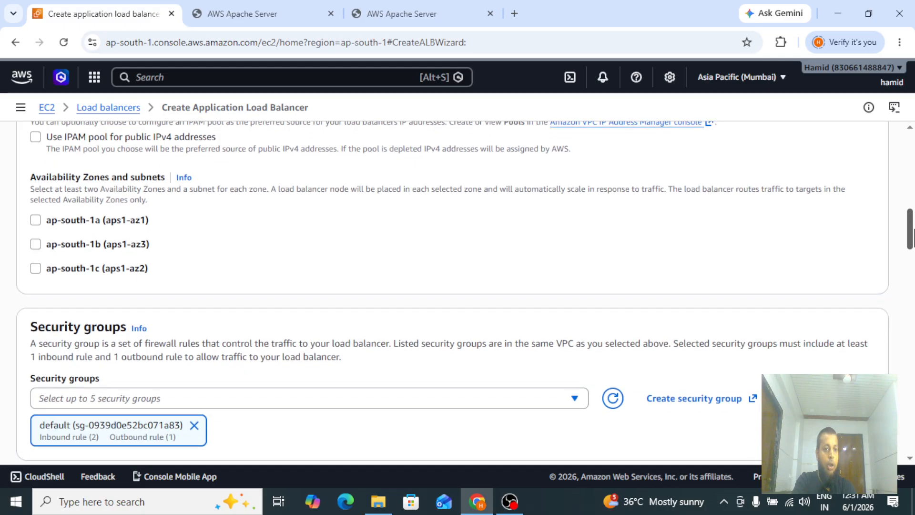
pyautogui.click(35, 220)
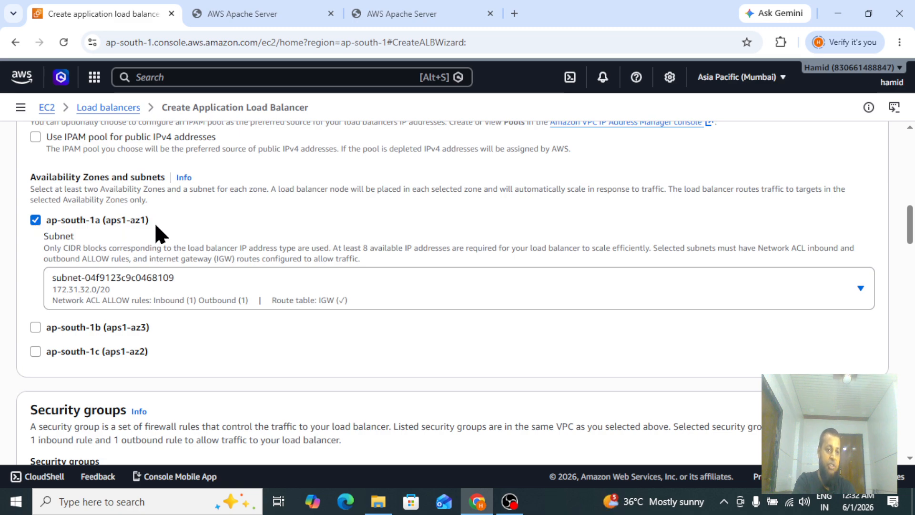
pyautogui.click(36, 327)
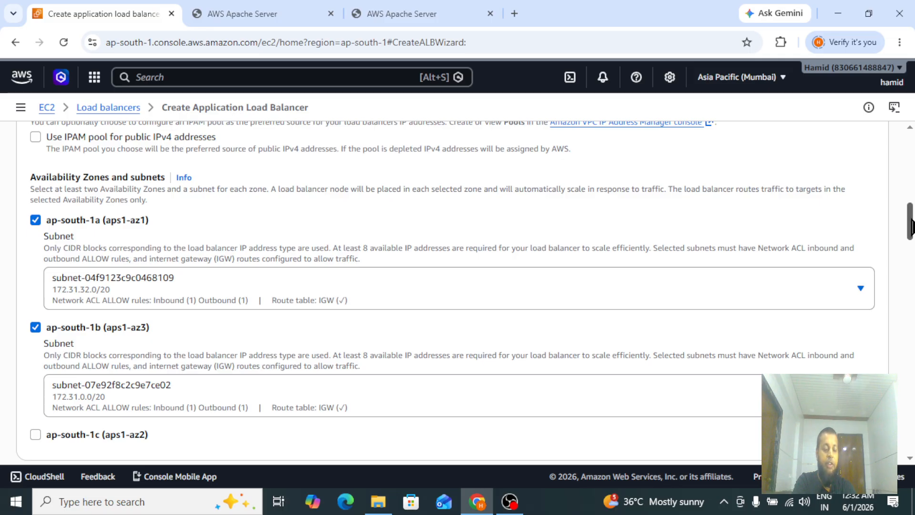
pyautogui.moveTo(911, 226); pyautogui.dragTo(910, 242)
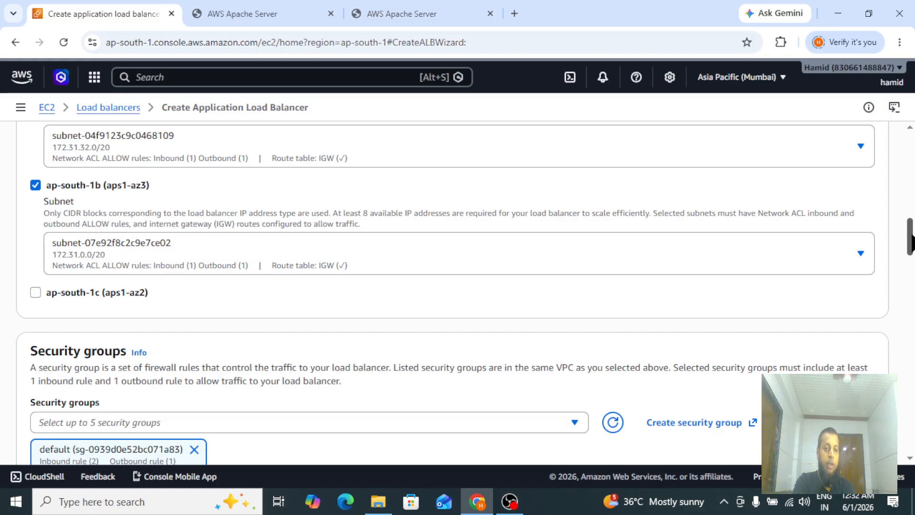
pyautogui.moveTo(911, 242); pyautogui.dragTo(910, 270)
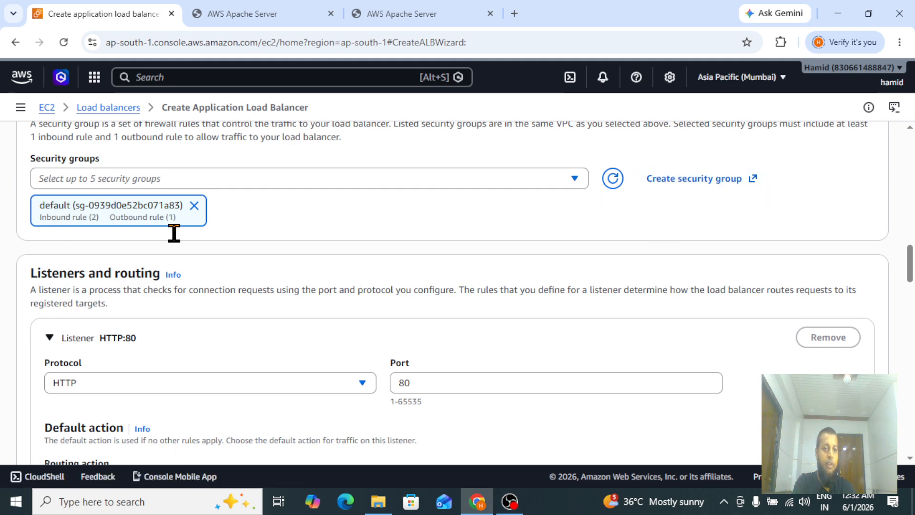
# Keep the HTTP listener on port 80 and forward its default action to target group APP-TG.
pyautogui.scroll(-3, 910, 263)
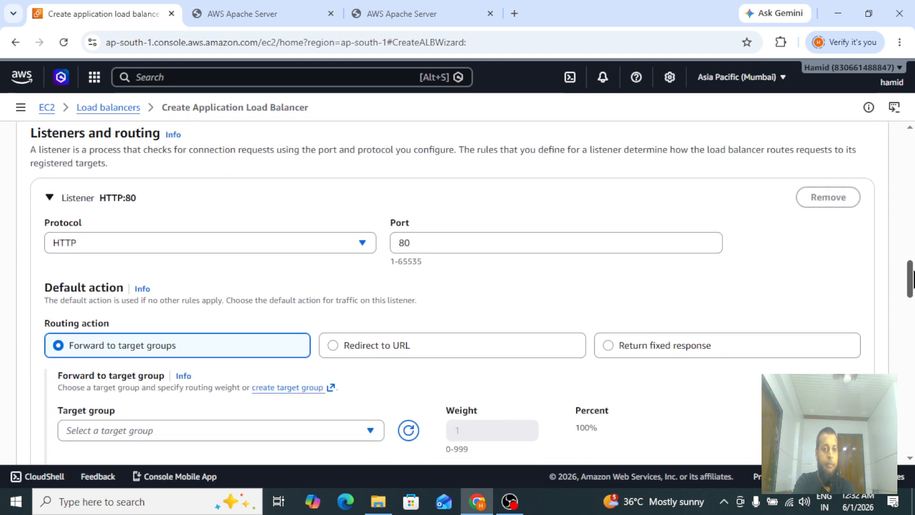
pyautogui.moveTo(30, 143); pyautogui.dragTo(200, 148)
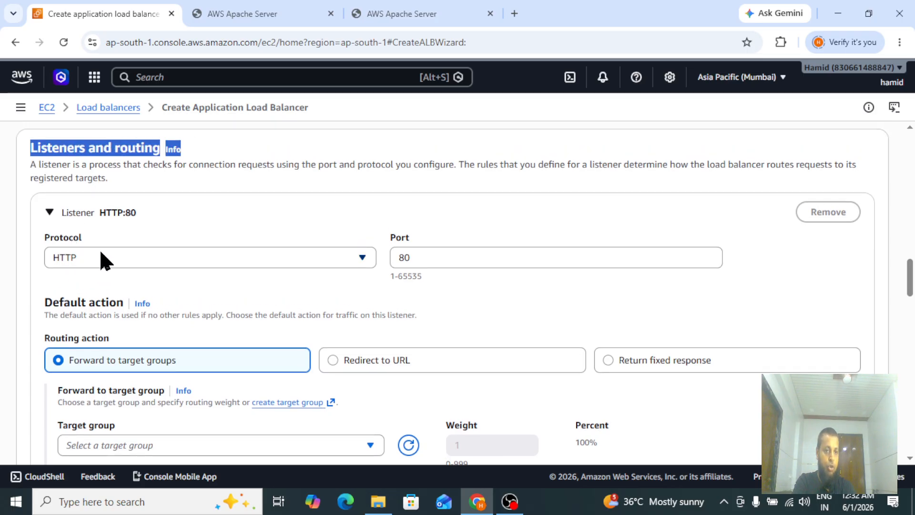
pyautogui.click(189, 264)
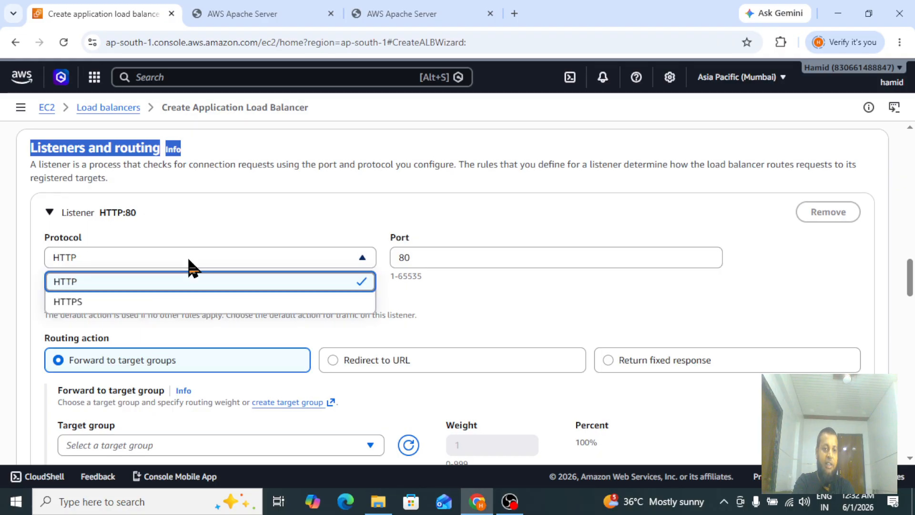
pyautogui.click(183, 285)
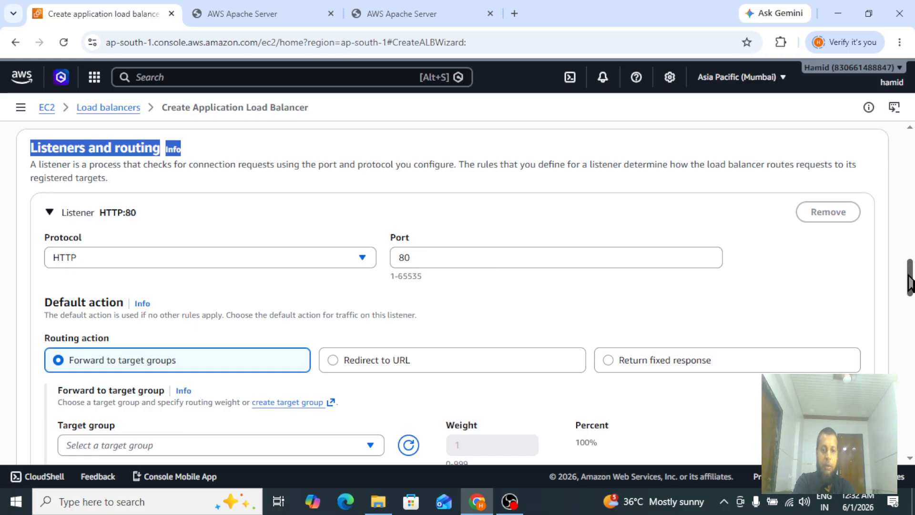
pyautogui.scroll(-3, 912, 282)
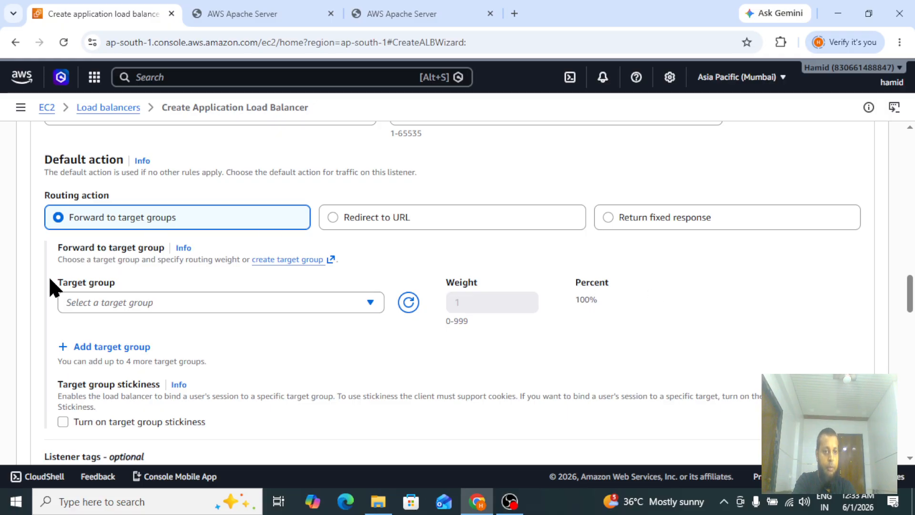
pyautogui.click(178, 302)
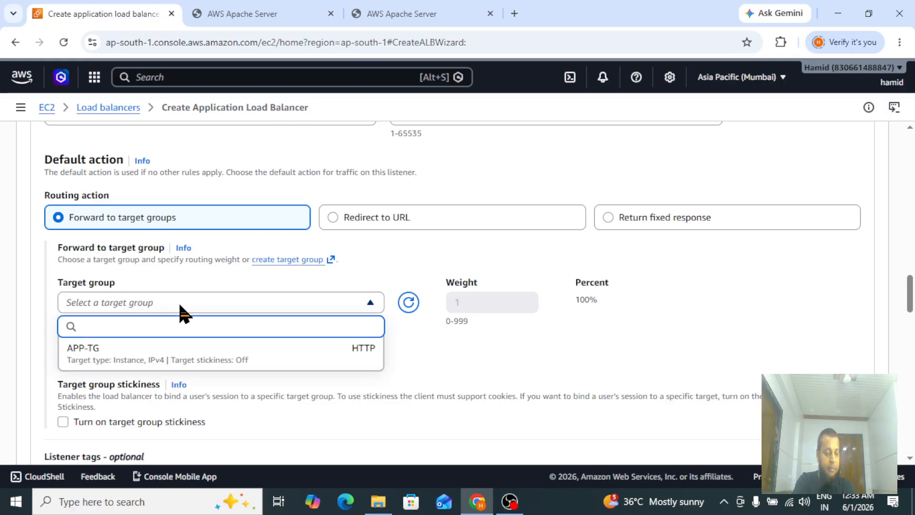
pyautogui.click(145, 363)
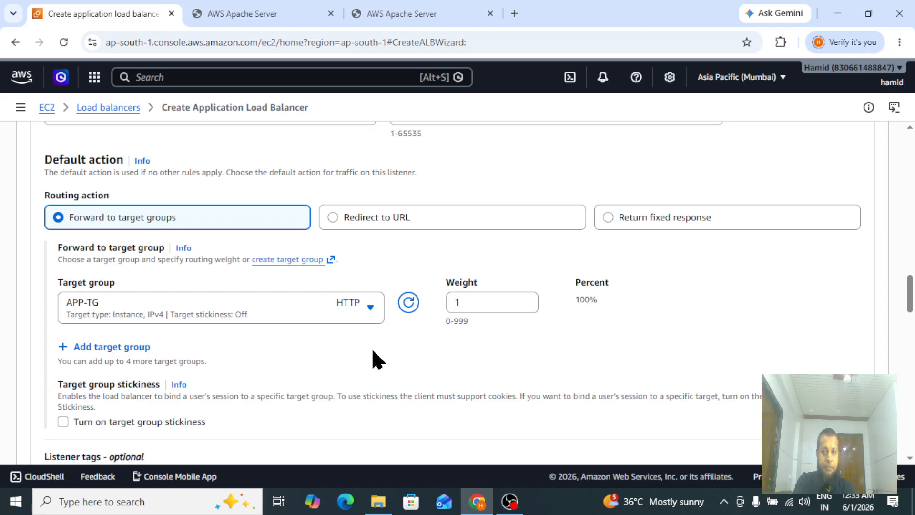
# Review the load balancer summary and create the load balancer.
pyautogui.moveTo(912, 307); pyautogui.dragTo(912, 331)
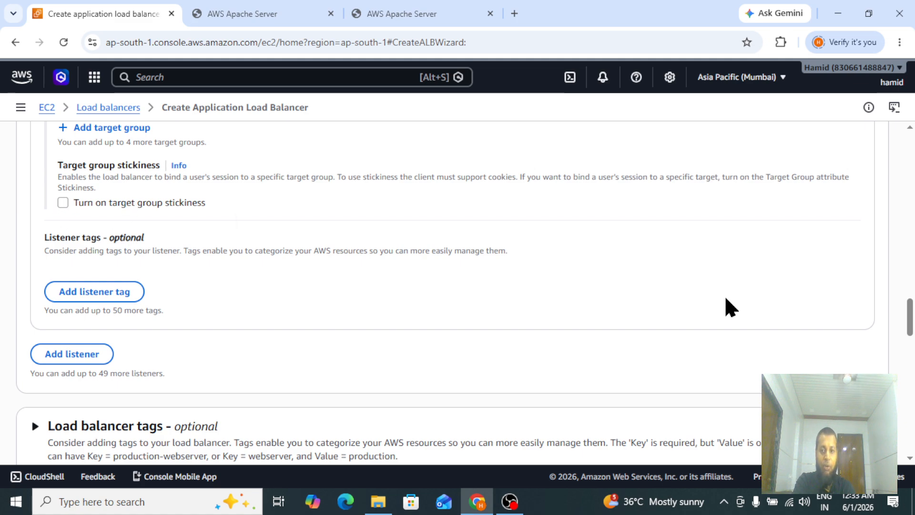
pyautogui.scroll(-3, 910, 328)
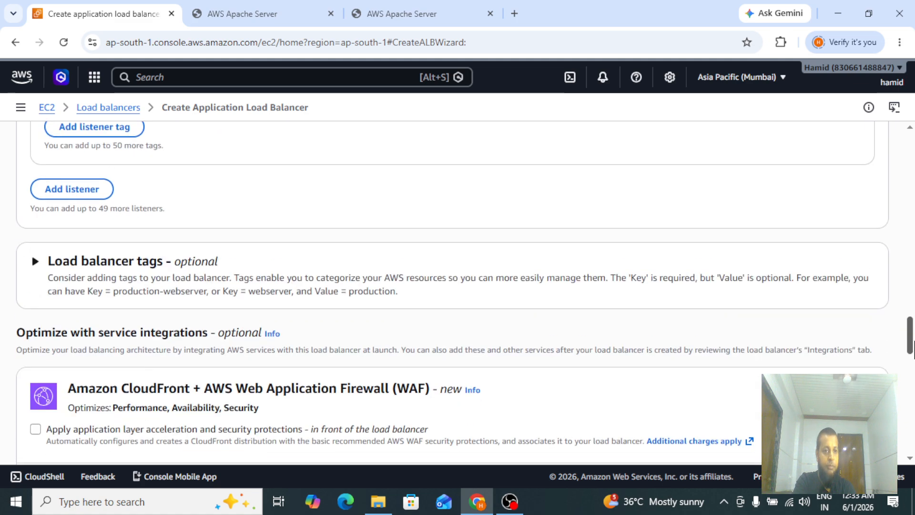
pyautogui.scroll(-3, 910, 331)
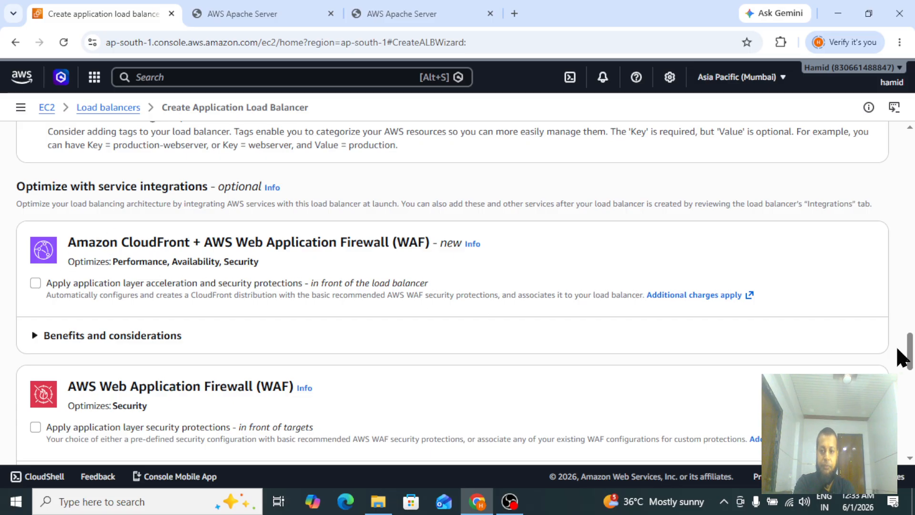
pyautogui.moveTo(911, 355); pyautogui.dragTo(910, 368)
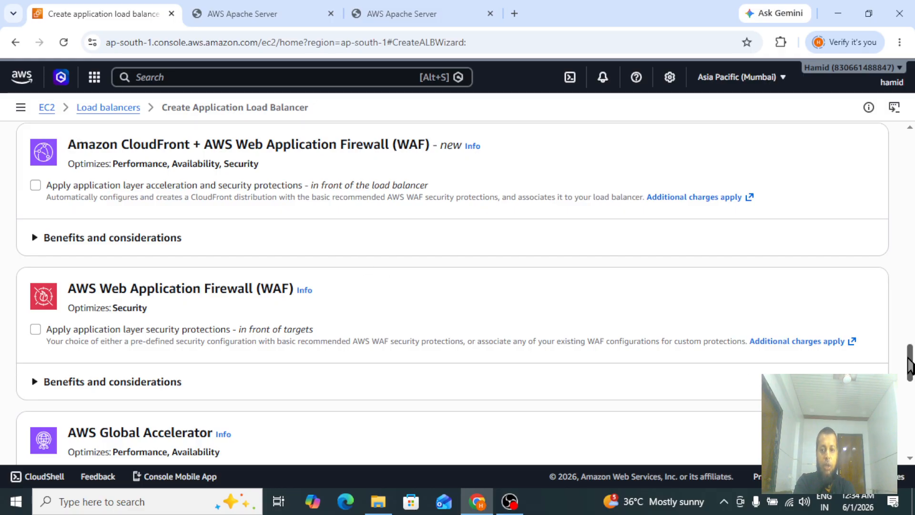
pyautogui.moveTo(910, 367); pyautogui.dragTo(911, 379)
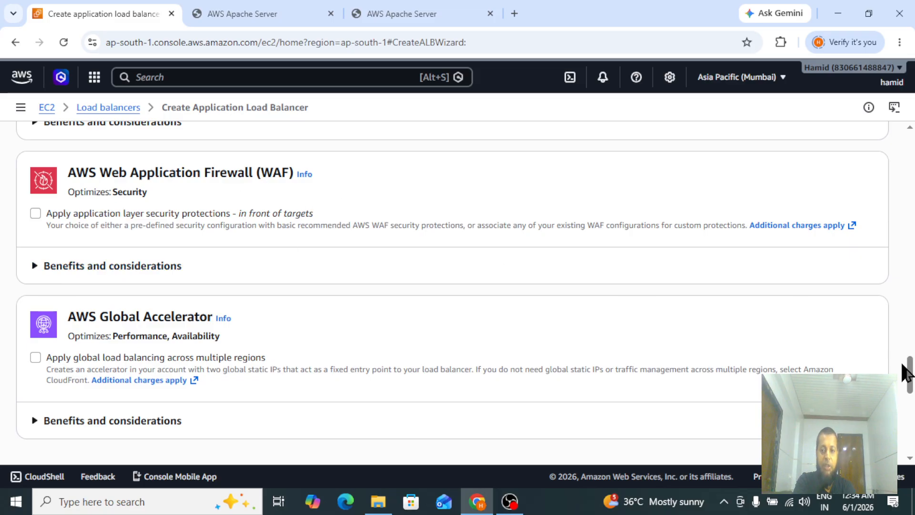
pyautogui.moveTo(910, 376); pyautogui.dragTo(910, 393)
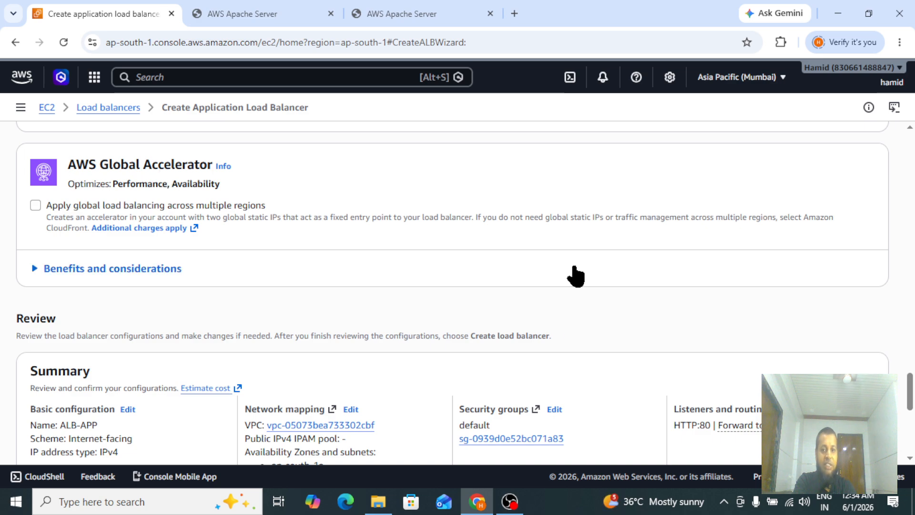
pyautogui.moveTo(910, 388); pyautogui.dragTo(911, 428)
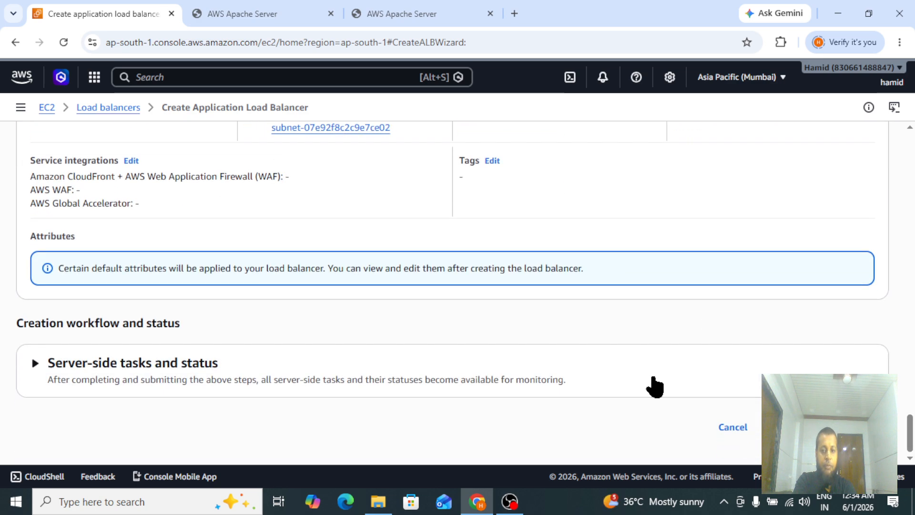
pyautogui.click(824, 427)
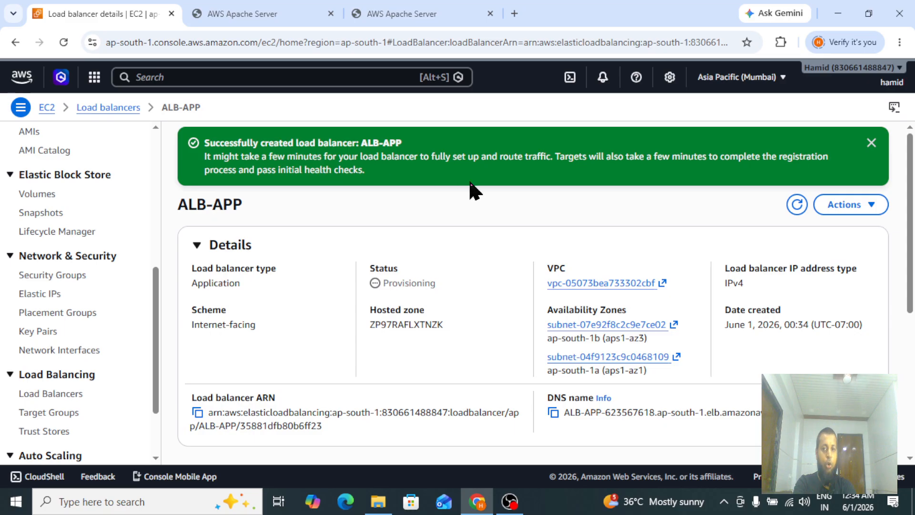
# Dismiss the success banner and examine the new load balancer's columns in the load balancers list.
pyautogui.click(871, 142)
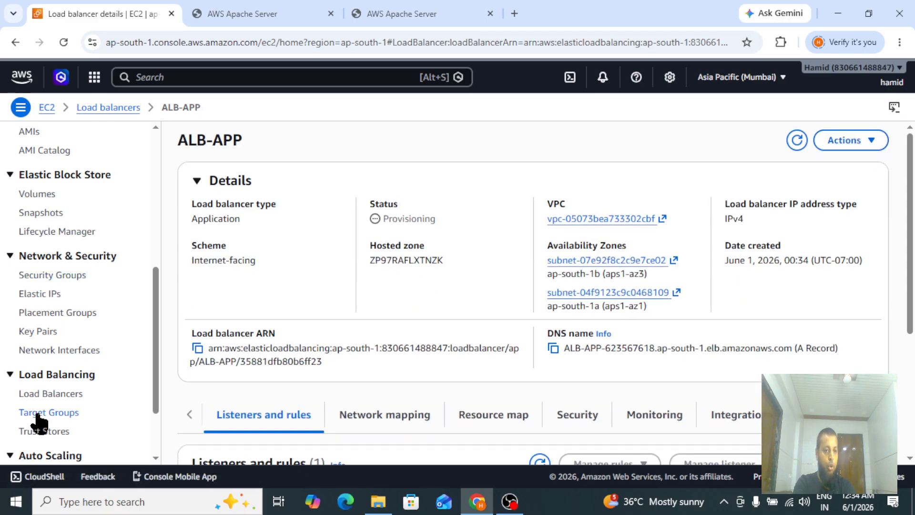
pyautogui.click(47, 395)
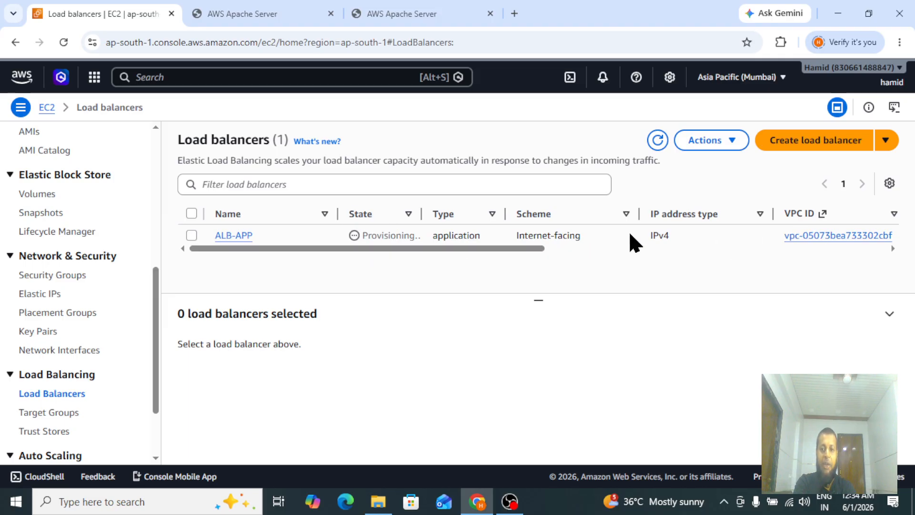
pyautogui.moveTo(373, 249); pyautogui.dragTo(537, 252)
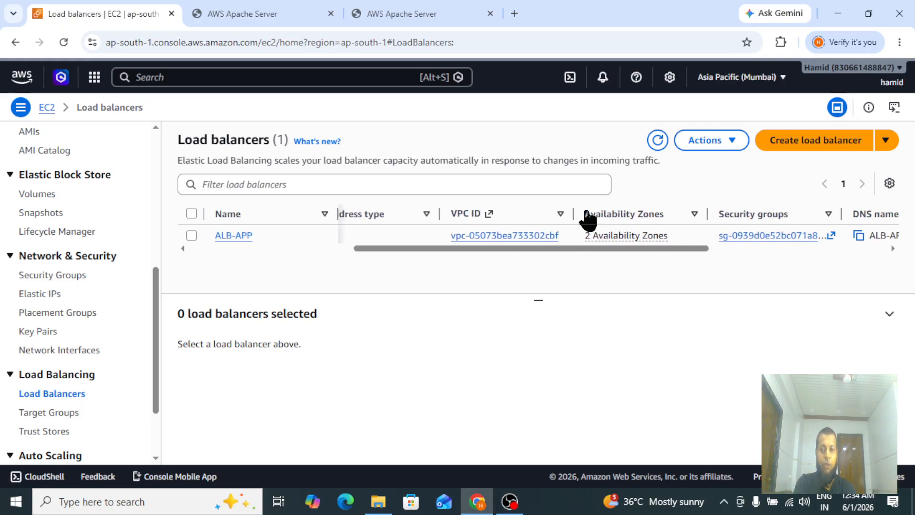
pyautogui.moveTo(436, 247); pyautogui.dragTo(627, 248)
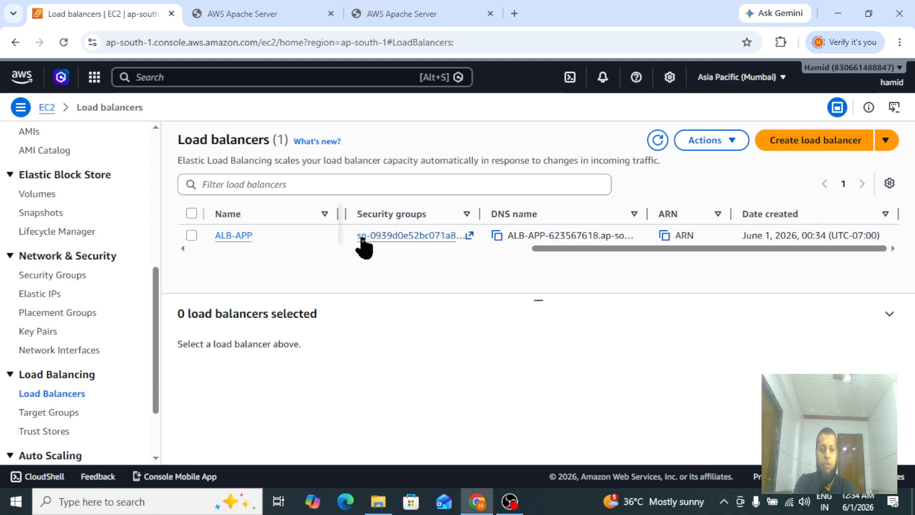
pyautogui.moveTo(579, 248); pyautogui.dragTo(168, 249)
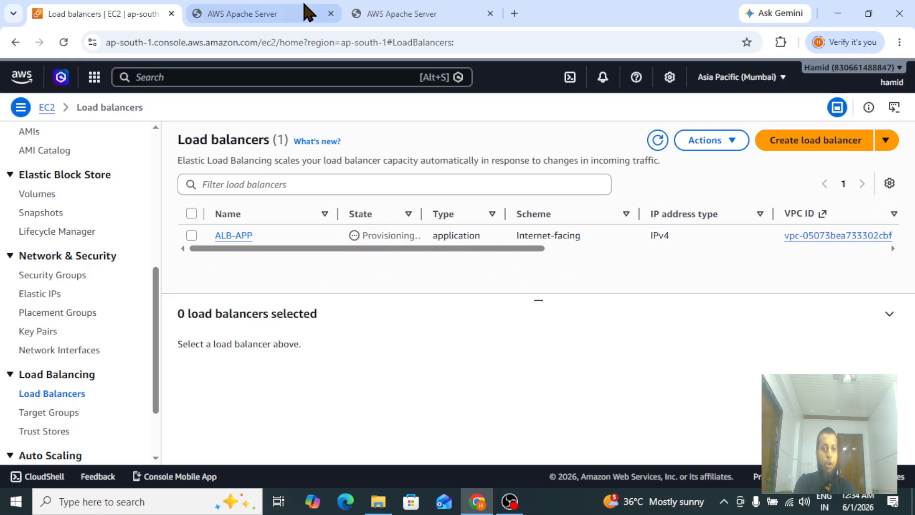
pyautogui.moveTo(307, 253); pyautogui.dragTo(541, 262)
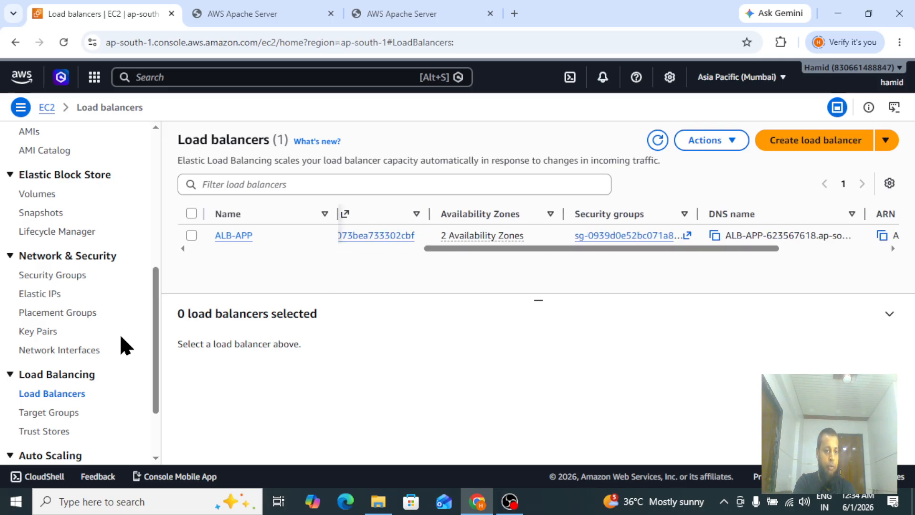
# Refresh the target groups list and check which load balancer APP-TG is associated with.
pyautogui.click(46, 414)
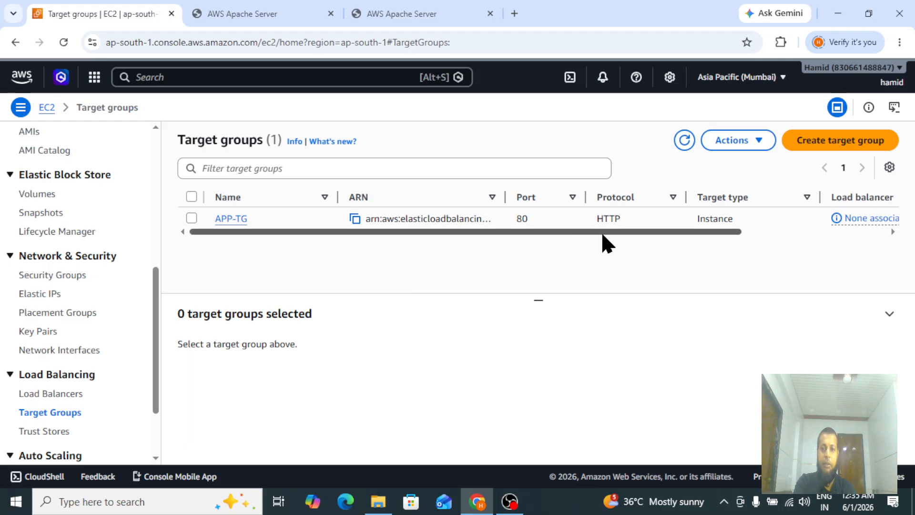
pyautogui.moveTo(498, 231); pyautogui.dragTo(605, 231)
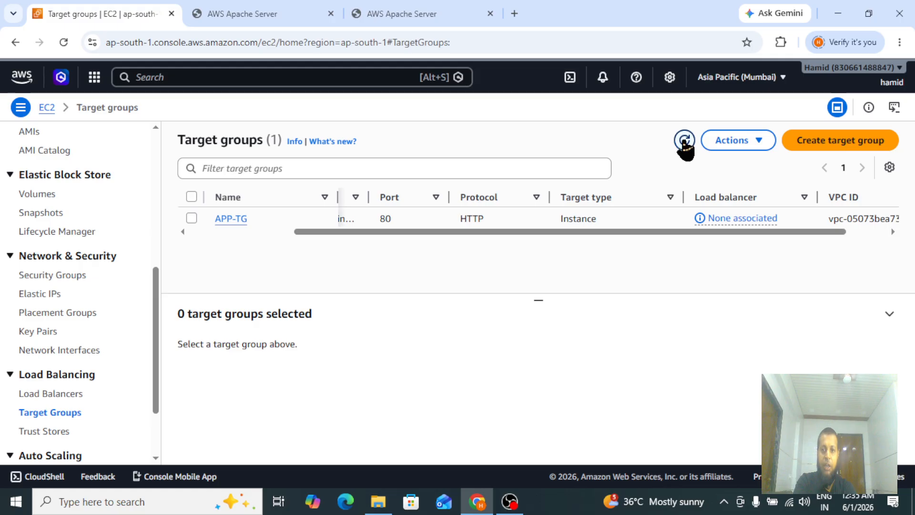
pyautogui.click(683, 142)
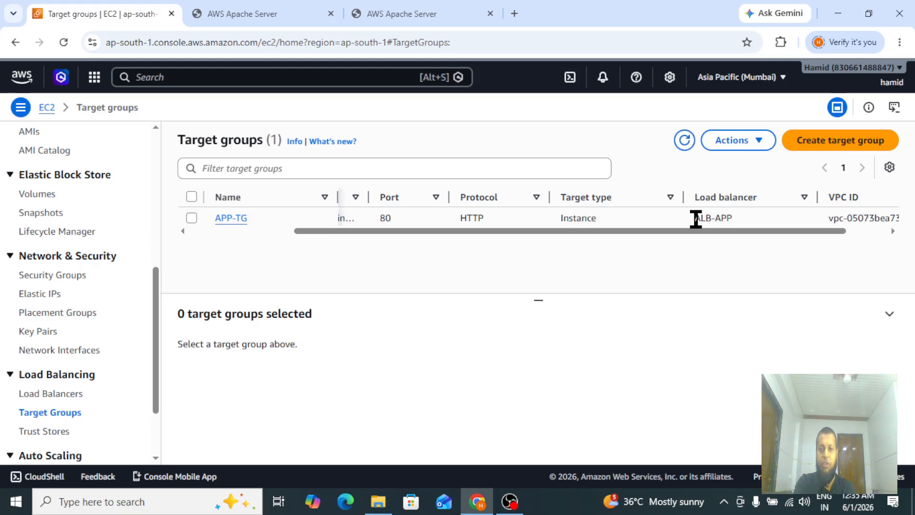
pyautogui.moveTo(695, 219); pyautogui.dragTo(755, 219)
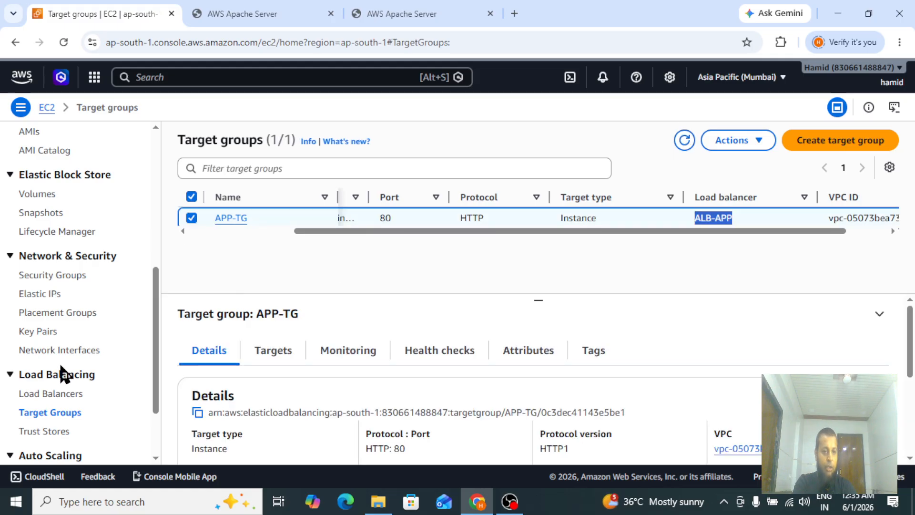
pyautogui.moveTo(666, 231); pyautogui.dragTo(568, 242)
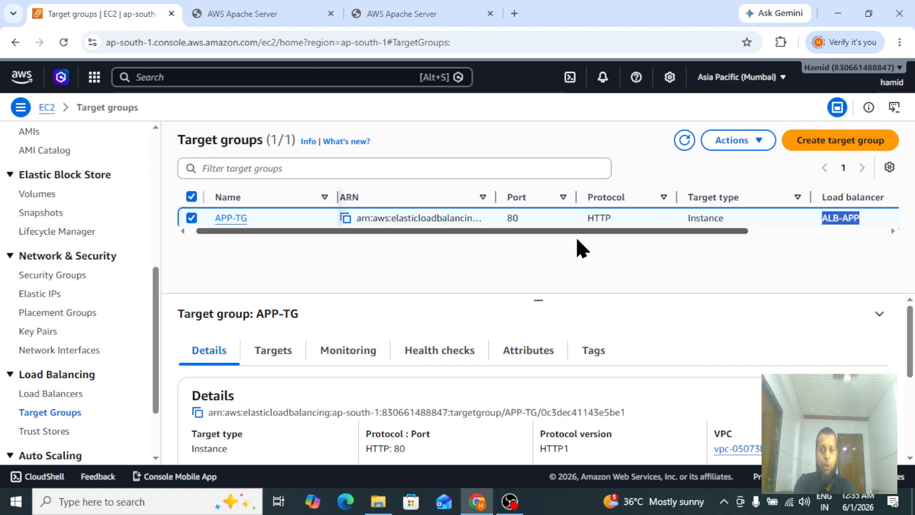
pyautogui.moveTo(491, 230); pyautogui.dragTo(308, 230)
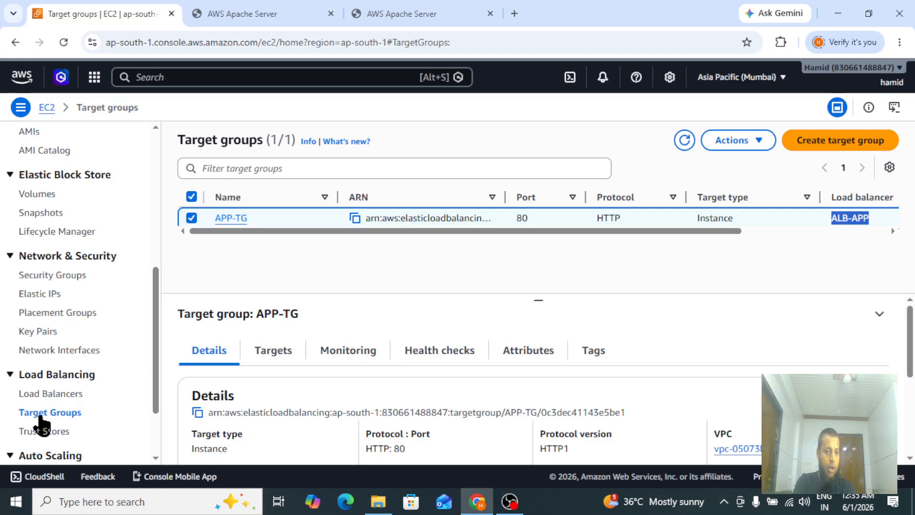
# Copy ALB-APP's DNS name from the load balancers list and open it in a new browser tab.
pyautogui.click(50, 396)
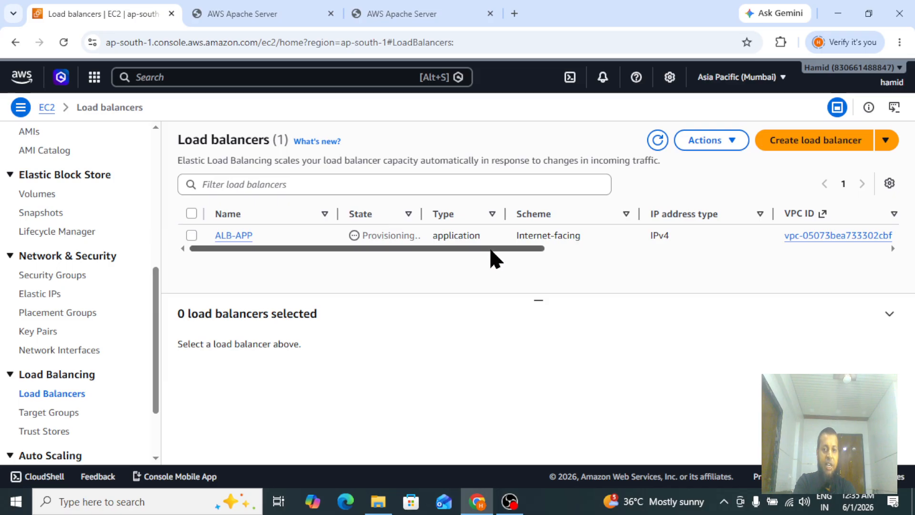
pyautogui.moveTo(318, 249); pyautogui.dragTo(630, 264)
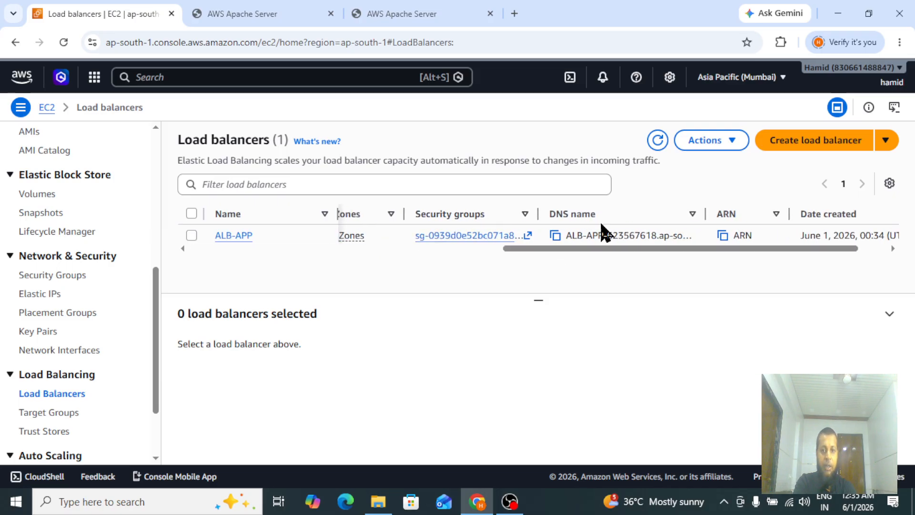
pyautogui.click(555, 235)
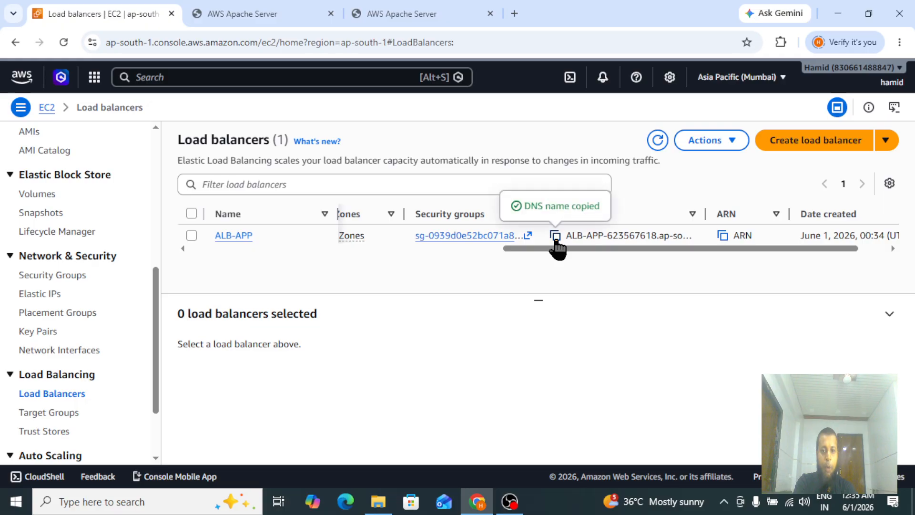
pyautogui.click(515, 14)
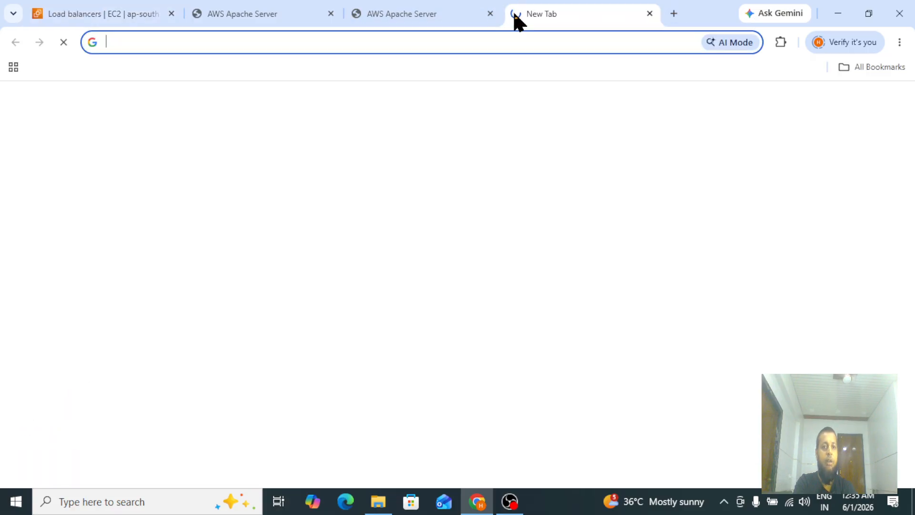
pyautogui.hotkey('ctrl', 'v')
pyautogui.click(384, 63)
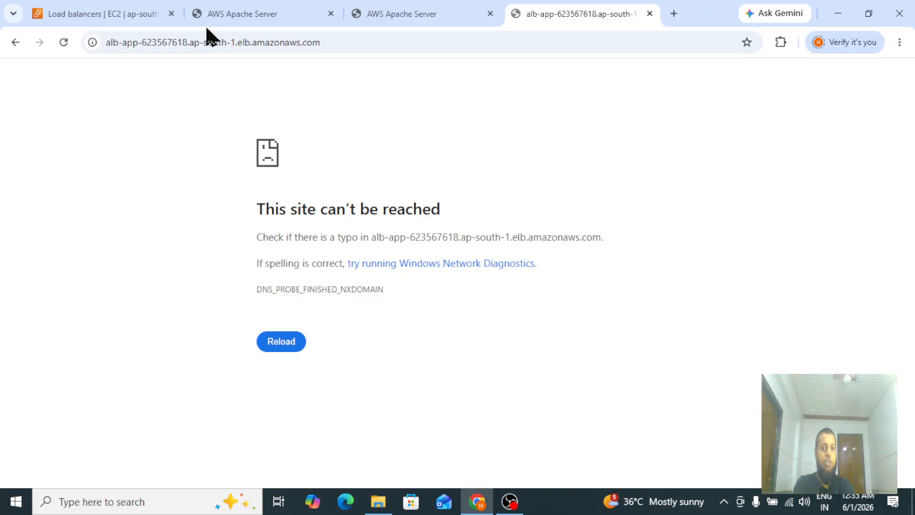
# Return to the load balancers list and refresh it to check ALB-APP's state.
pyautogui.click(86, 24)
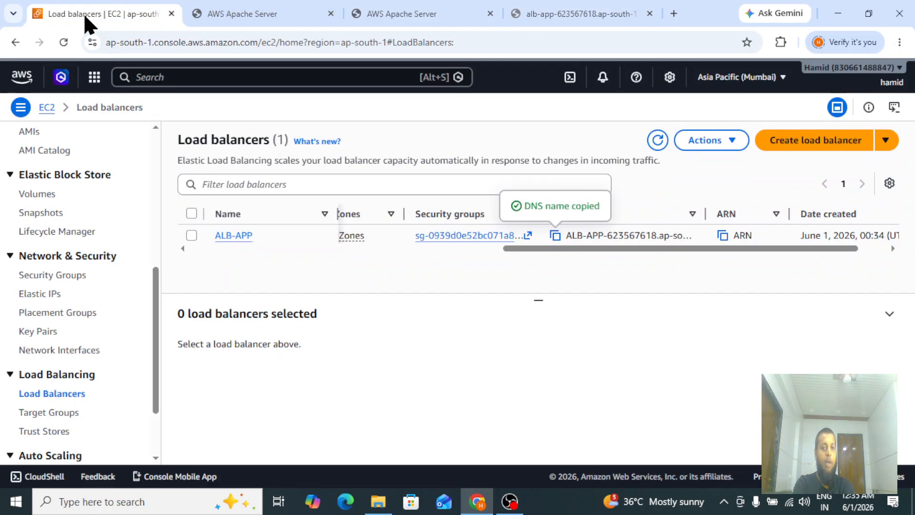
pyautogui.moveTo(530, 249); pyautogui.dragTo(212, 267)
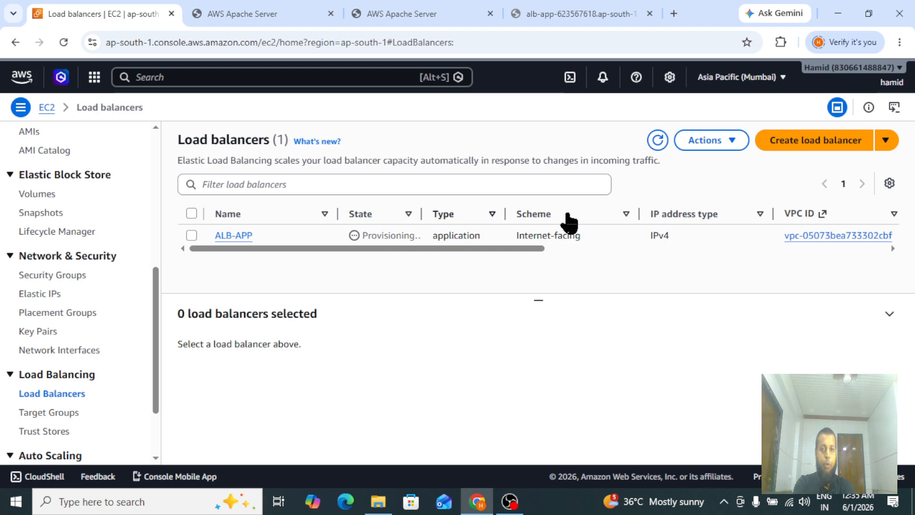
pyautogui.click(657, 141)
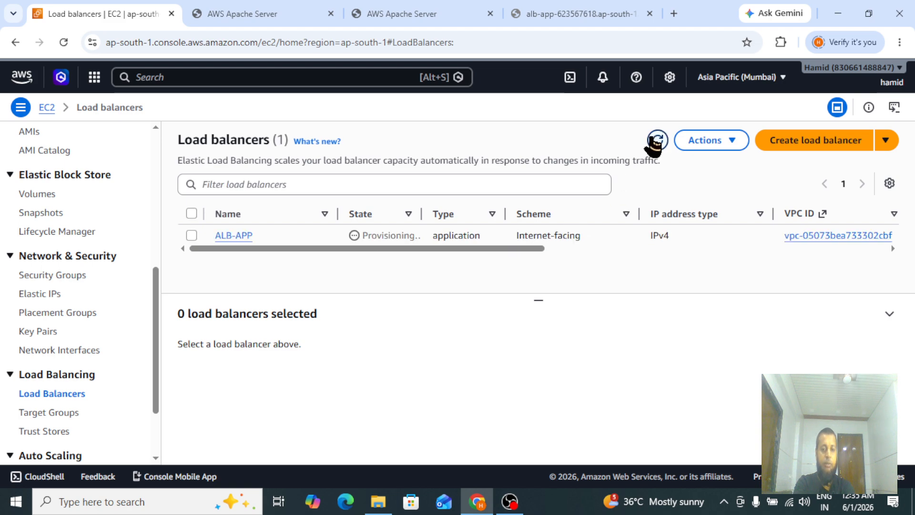
# Select ALB-APP in the load balancers list and refresh it to check its provisioning state.
pyautogui.moveTo(363, 236); pyautogui.dragTo(420, 239)
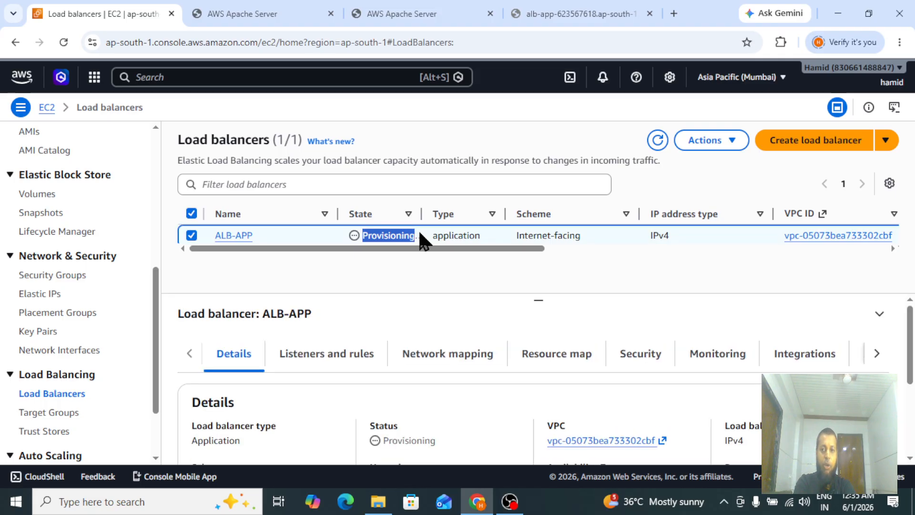
pyautogui.click(344, 272)
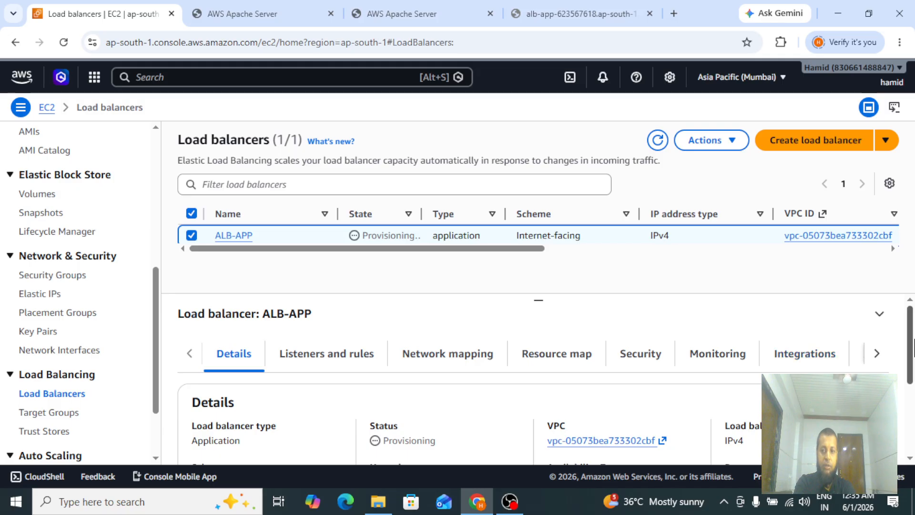
pyautogui.scroll(-1, 913, 345)
pyautogui.scroll(1, 913, 345)
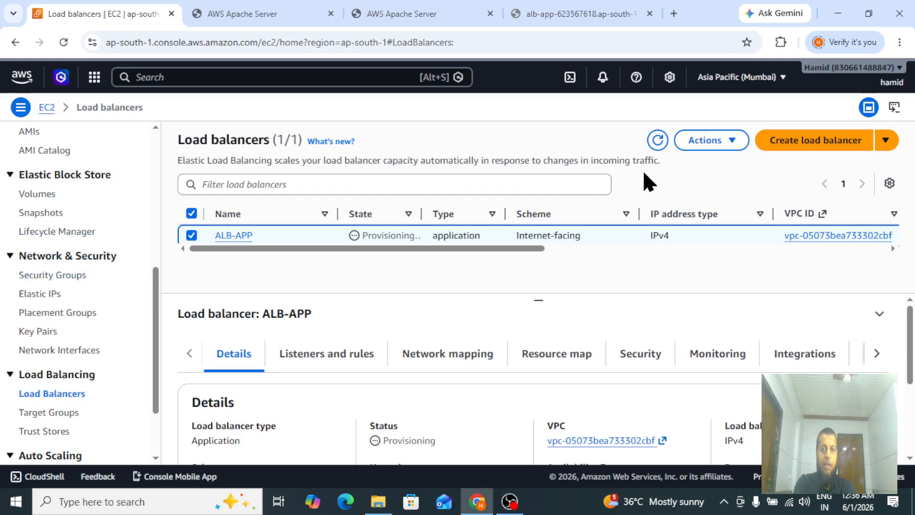
pyautogui.click(657, 139)
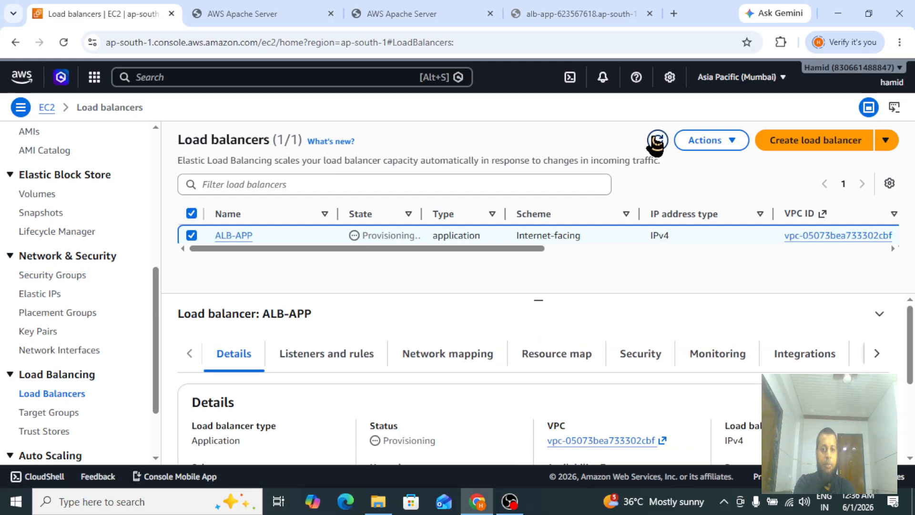
# Open the Instances list and select Server1 and Server2 to review their running state and status checks.
pyautogui.moveTo(156, 323); pyautogui.dragTo(156, 191)
pyautogui.click(28, 253)
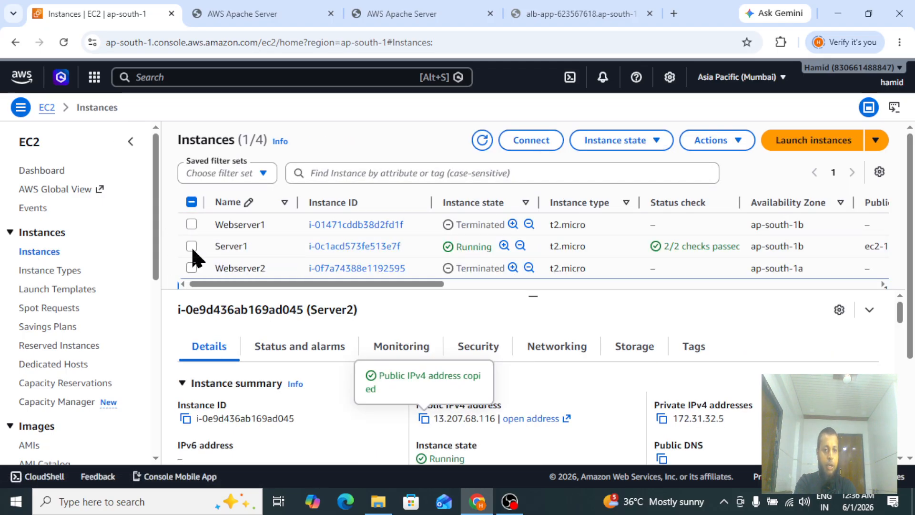
pyautogui.click(192, 246)
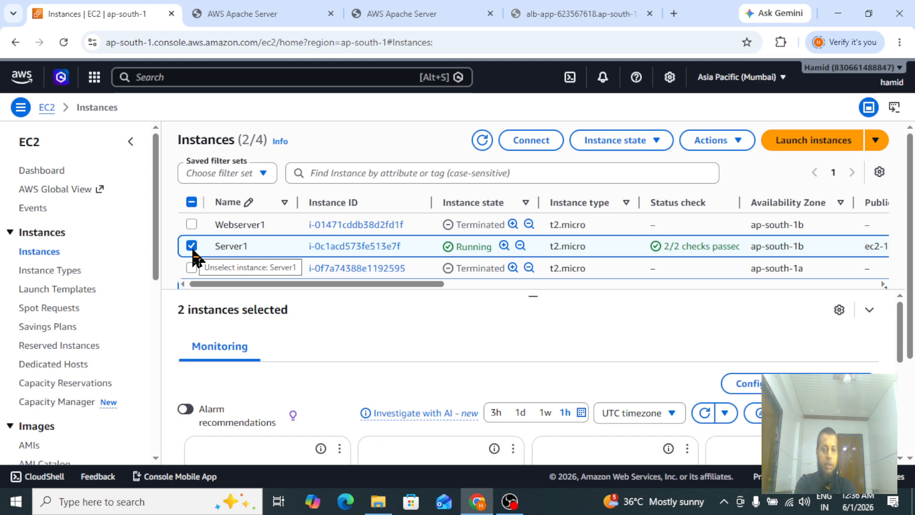
pyautogui.scroll(-2, 908, 329)
pyautogui.scroll(2, 911, 325)
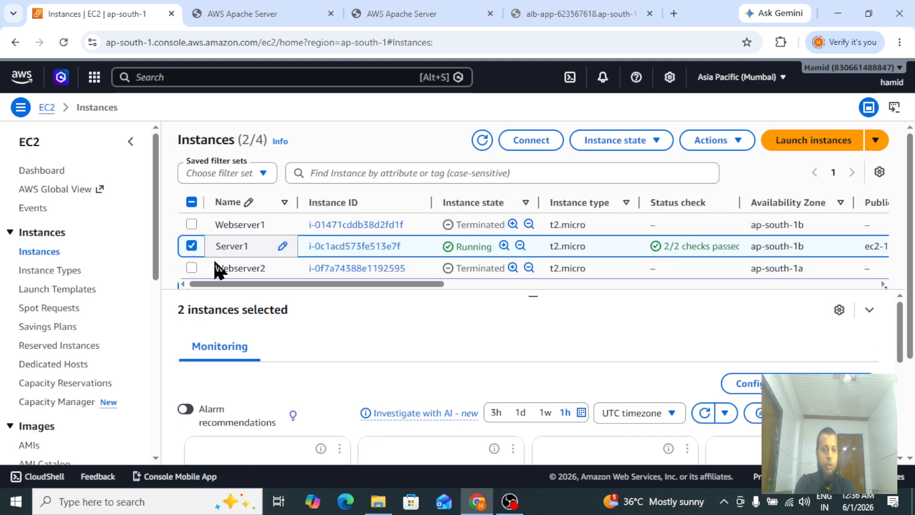
pyautogui.click(868, 312)
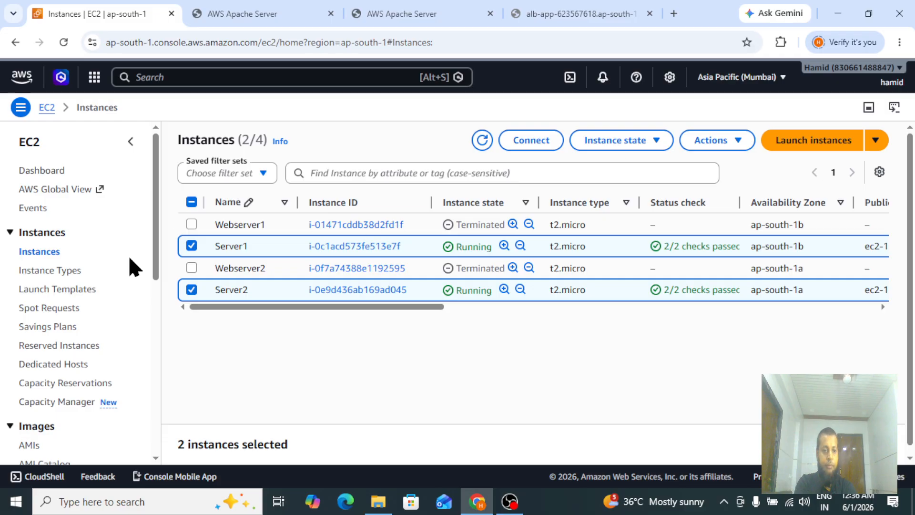
pyautogui.scroll(-1, 910, 286)
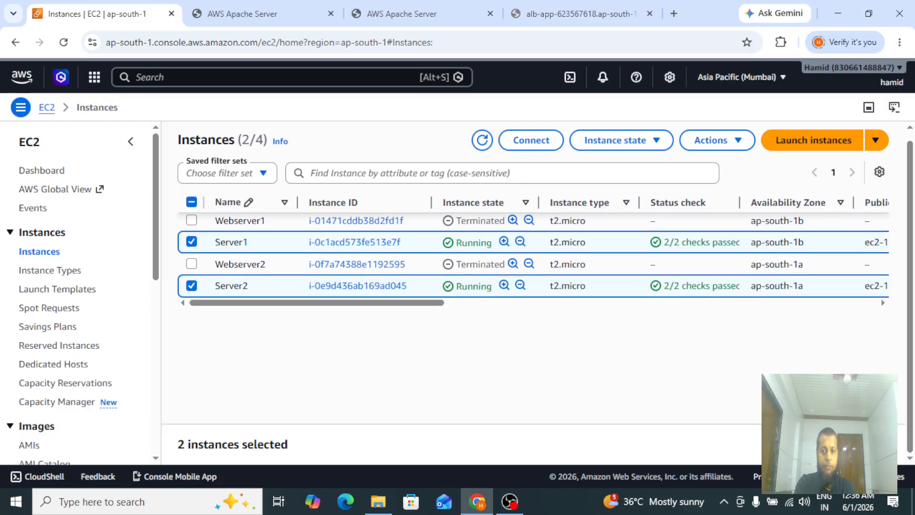
pyautogui.click(868, 443)
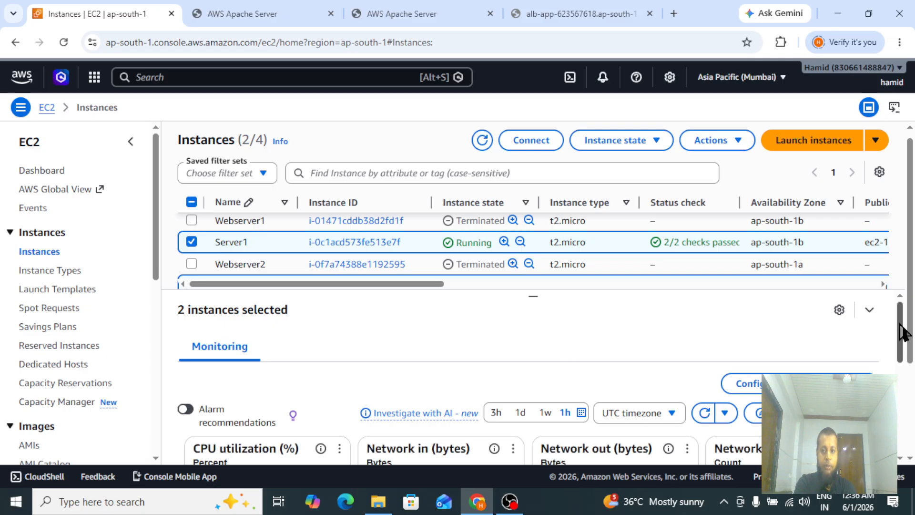
pyautogui.moveTo(899, 329)
pyautogui.mouseDown()
pyautogui.moveTo(900, 372)
pyautogui.moveTo(900, 329)
pyautogui.mouseUp()
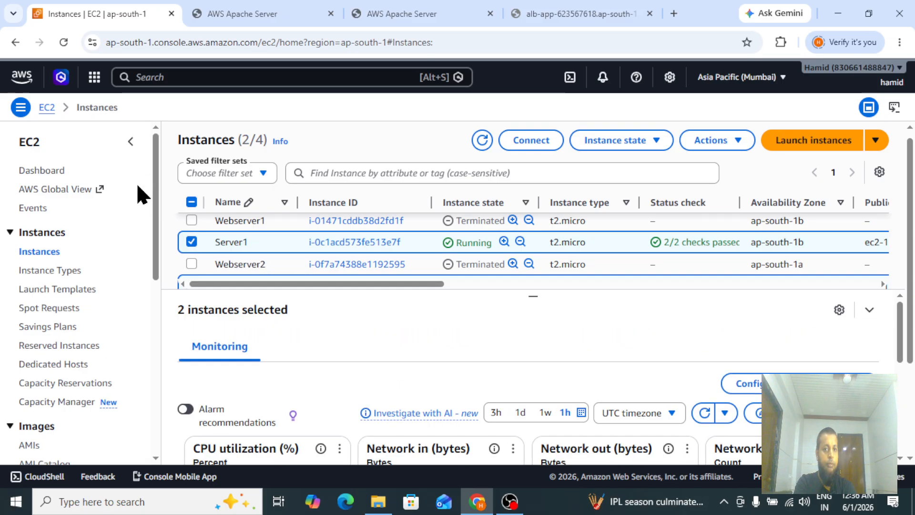
# Refresh the instances list, keep only Server1 selected, and open its security group from the security details.
pyautogui.click(483, 139)
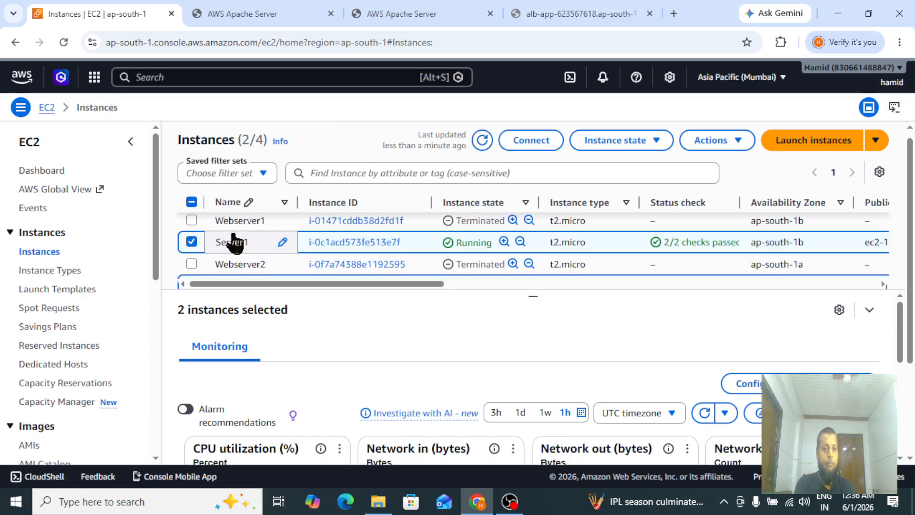
pyautogui.scroll(-2, 231, 245)
pyautogui.scroll(1, 195, 258)
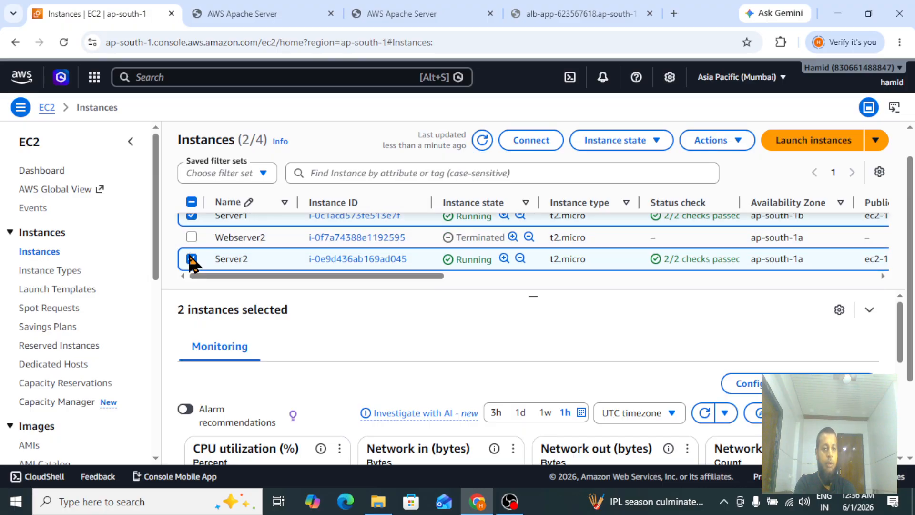
pyautogui.click(191, 260)
pyautogui.click(191, 259)
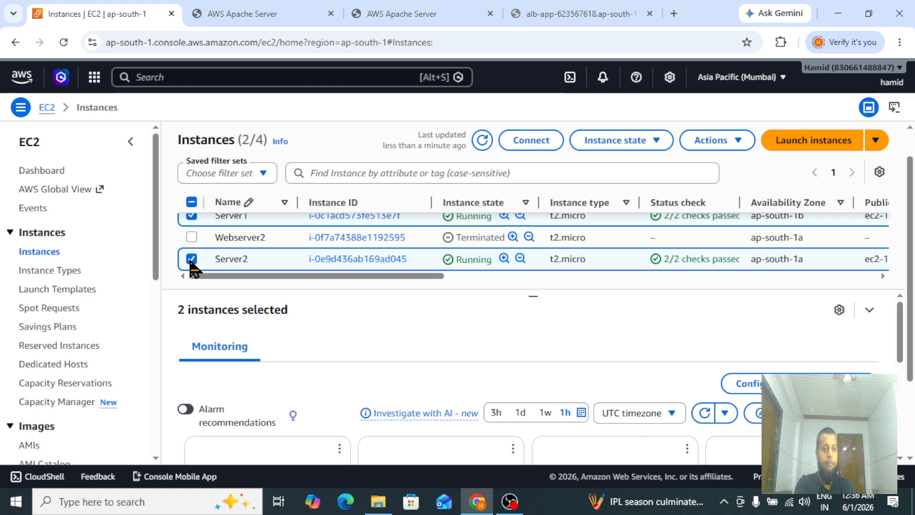
pyautogui.click(191, 260)
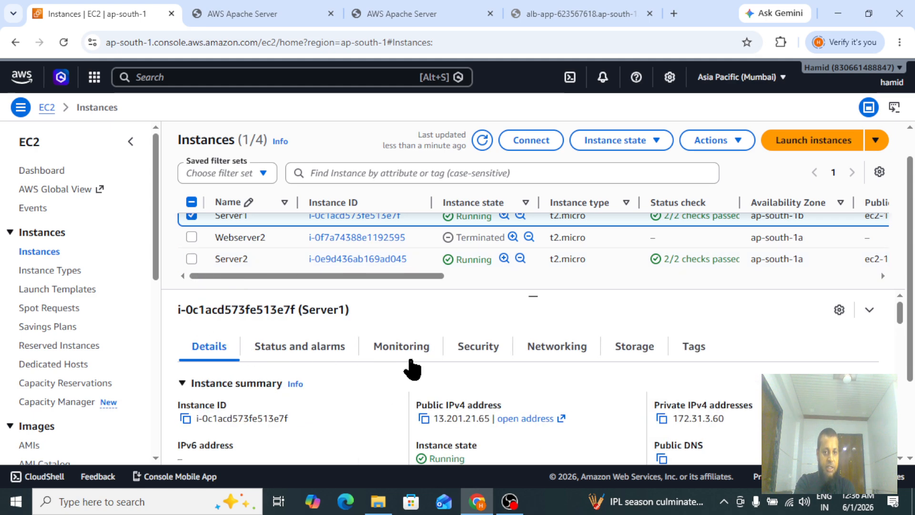
pyautogui.click(479, 347)
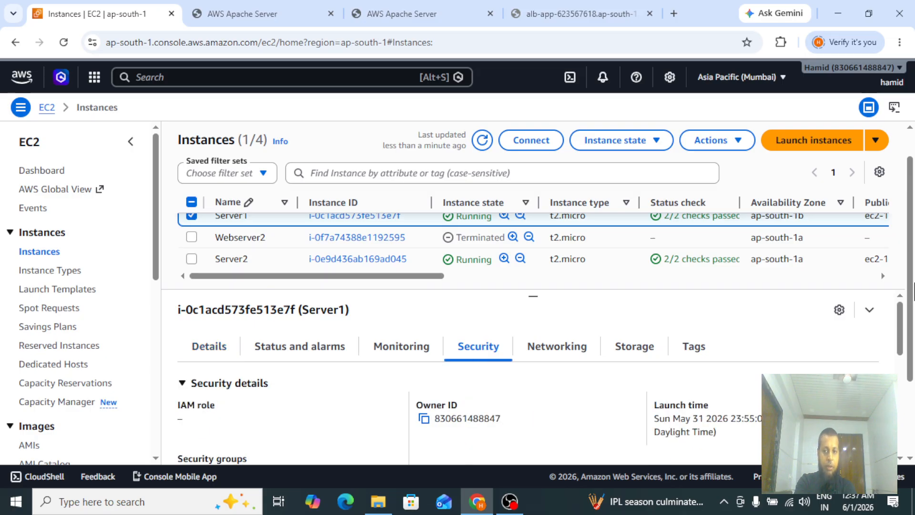
pyautogui.scroll(-3, 910, 282)
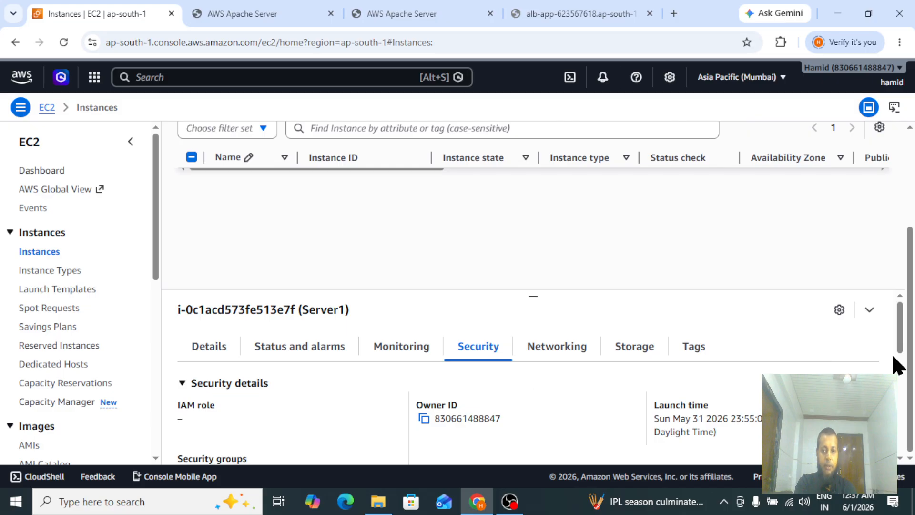
pyautogui.moveTo(900, 337); pyautogui.dragTo(902, 357)
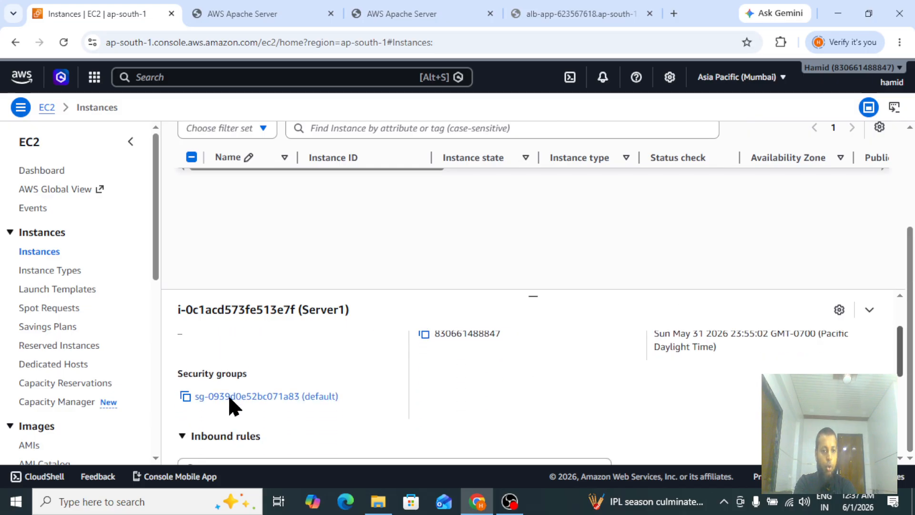
pyautogui.click(265, 399)
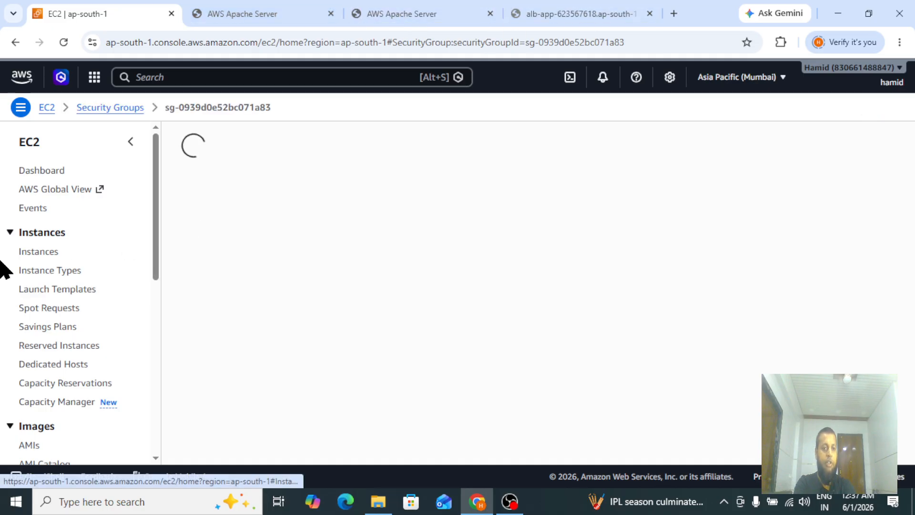
pyautogui.moveTo(153, 174); pyautogui.dragTo(144, 246)
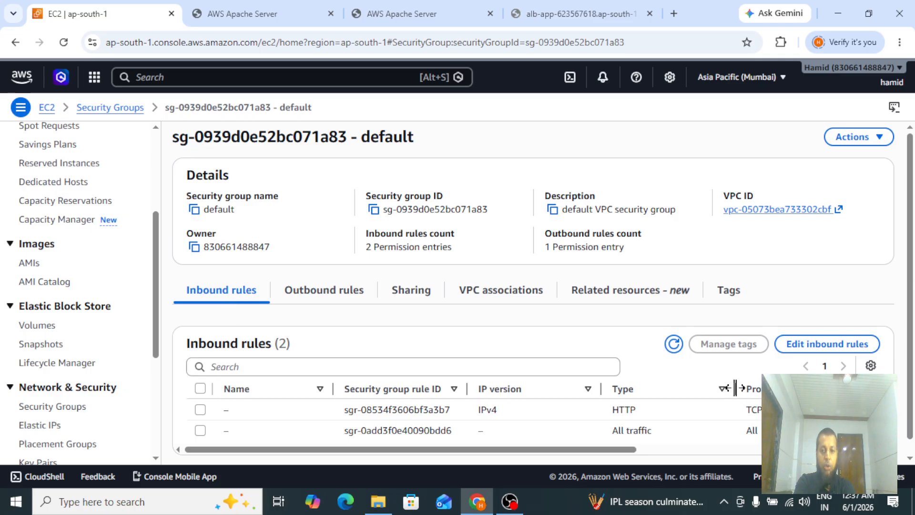
pyautogui.click(808, 349)
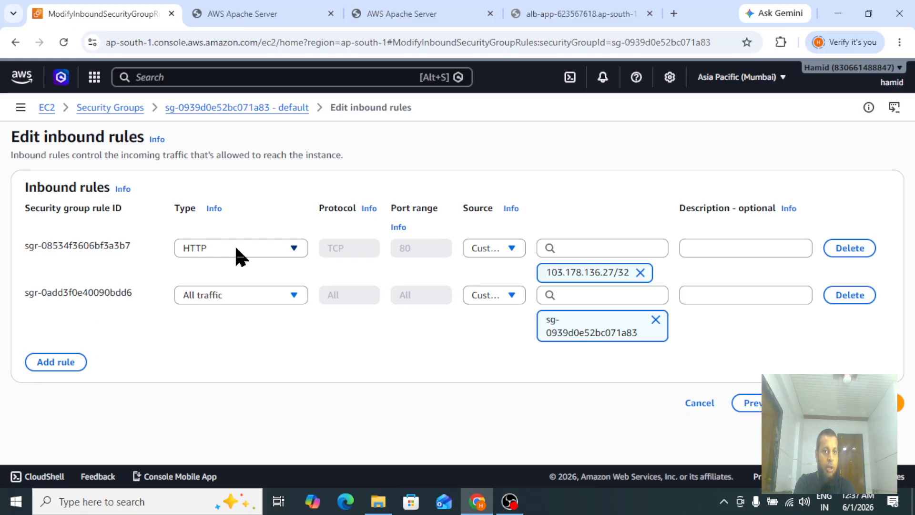
pyautogui.click(267, 9)
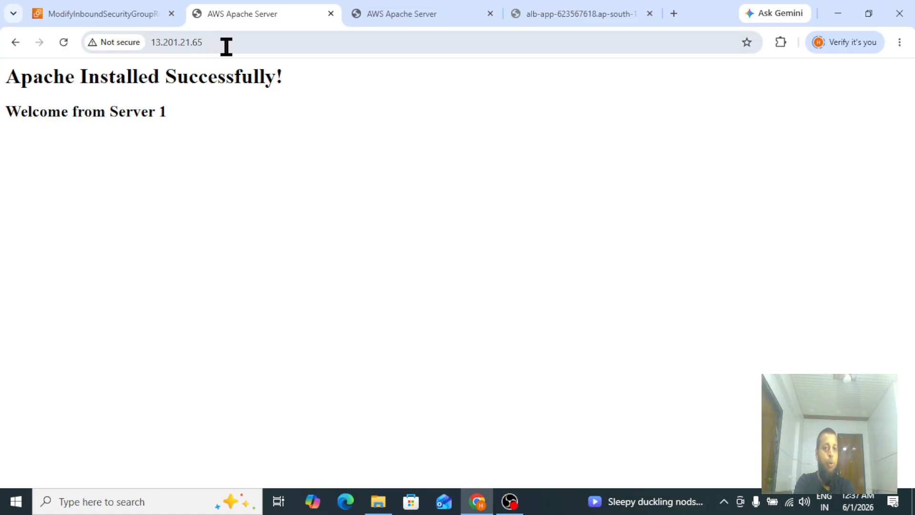
pyautogui.click(129, 16)
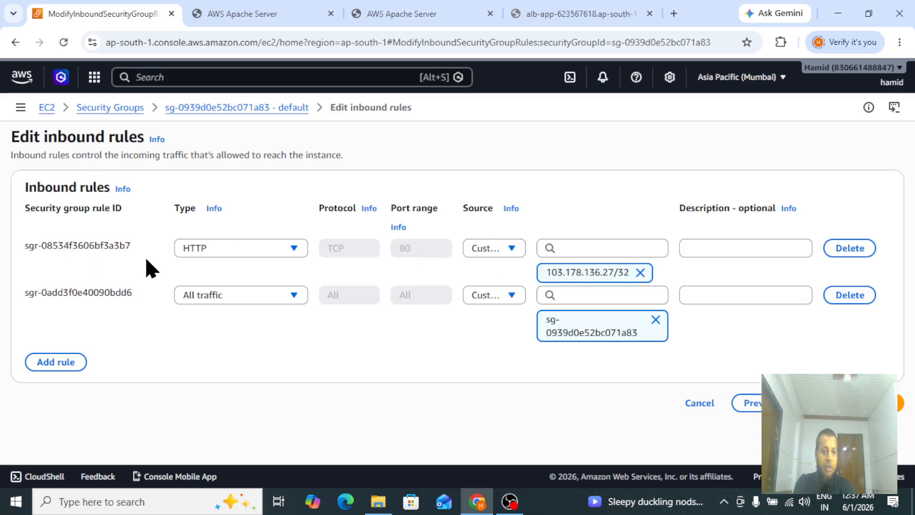
pyautogui.click(48, 367)
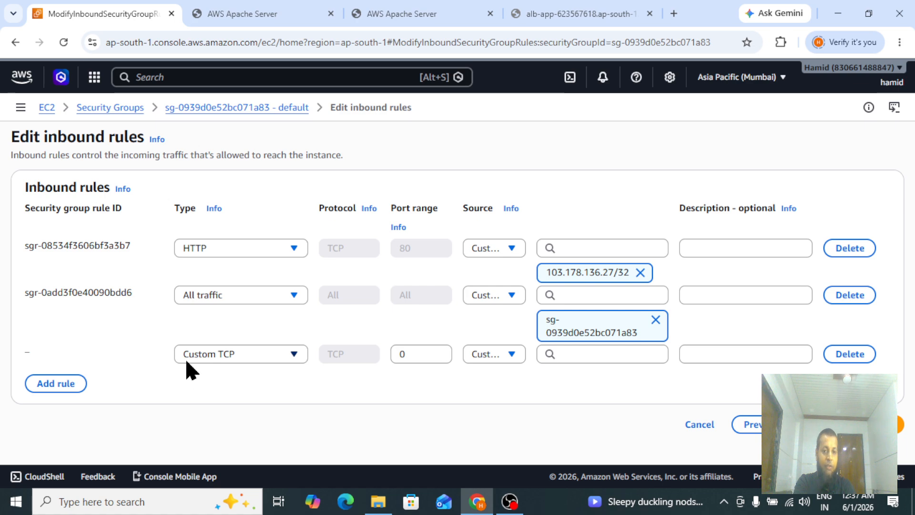
pyautogui.click(246, 7)
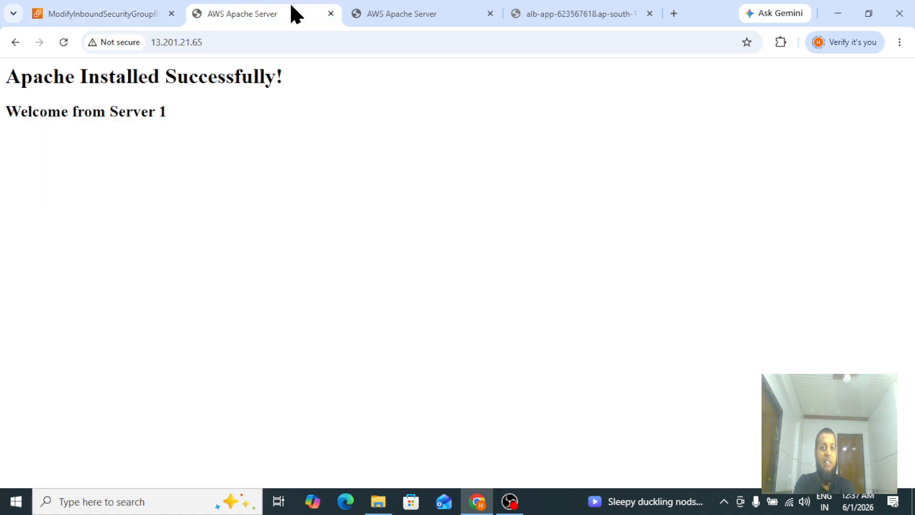
pyautogui.click(386, 17)
pyautogui.click(243, 18)
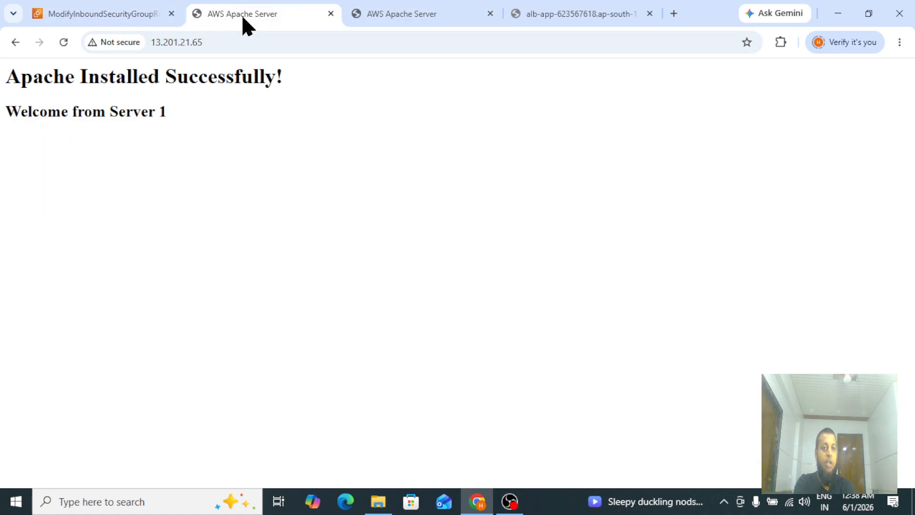
pyautogui.click(81, 15)
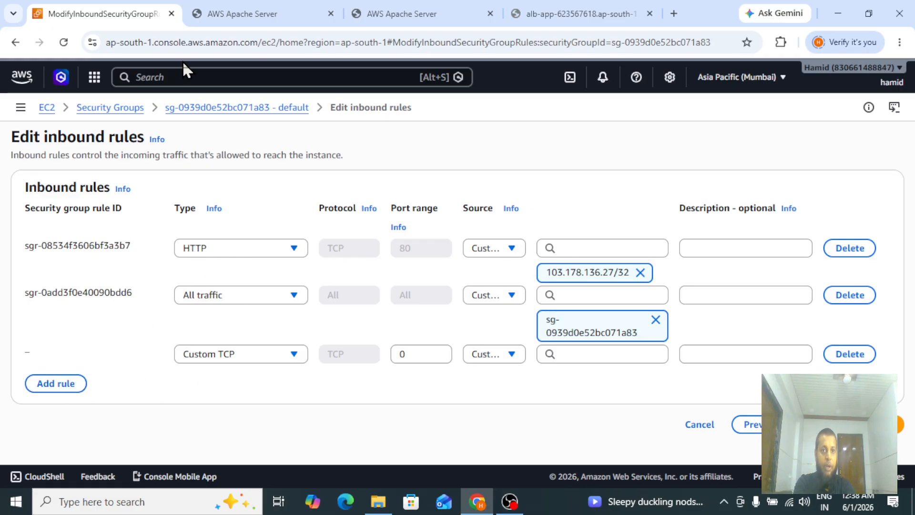
# Navigate back to the load balancers page through the EC2 dashboard and refresh ALB-APP's state.
pyautogui.click(46, 109)
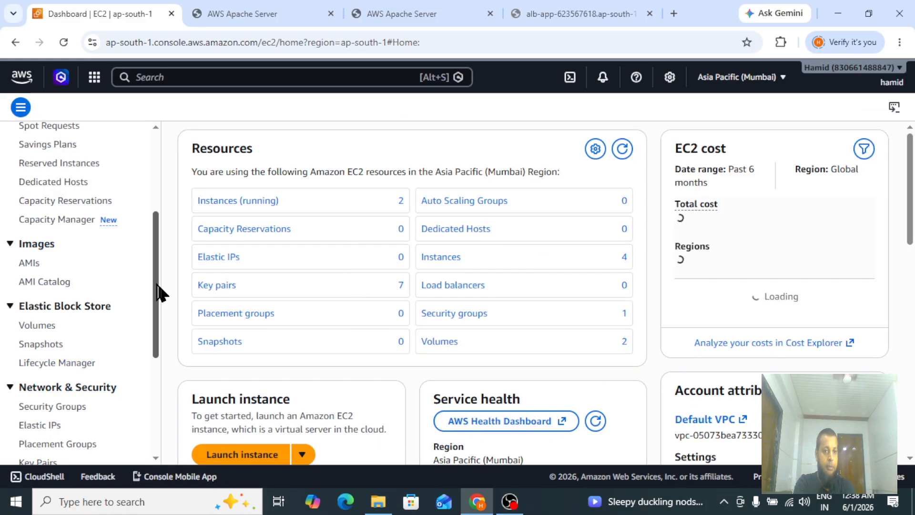
pyautogui.scroll(-5, 157, 292)
pyautogui.click(30, 306)
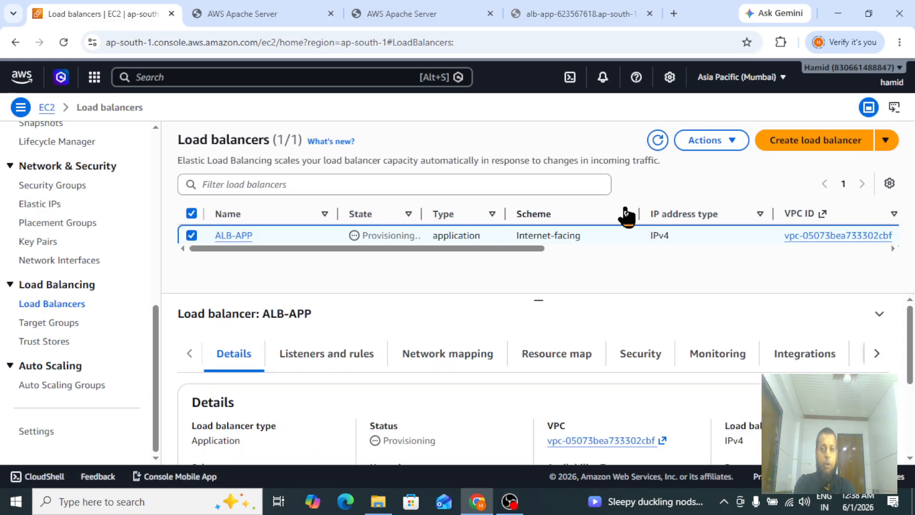
pyautogui.click(657, 140)
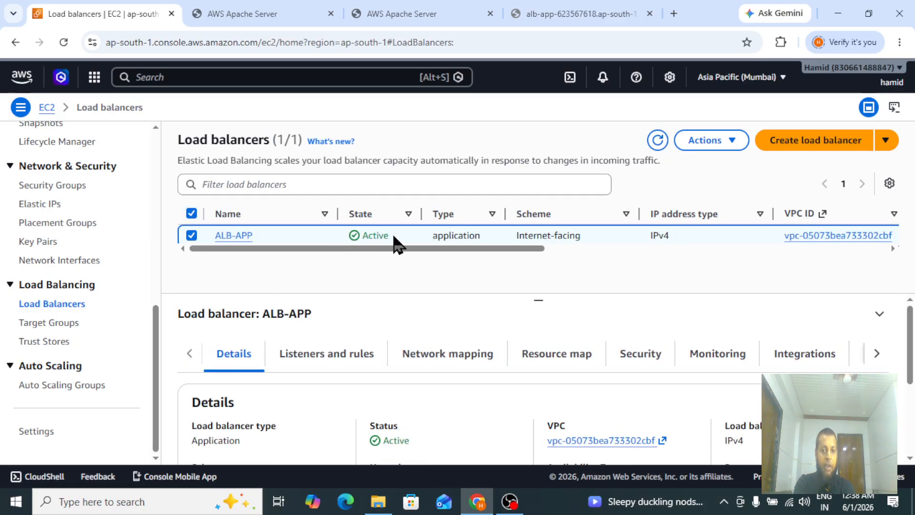
# Reload the ALB-APP DNS name tab several times to test traffic alternating between Server 1 and Server 2.
pyautogui.click(529, 11)
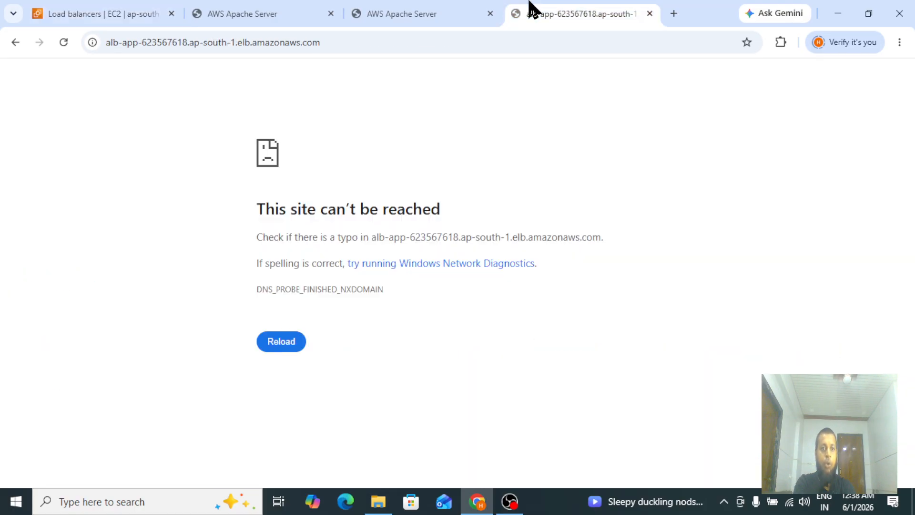
pyautogui.click(64, 43)
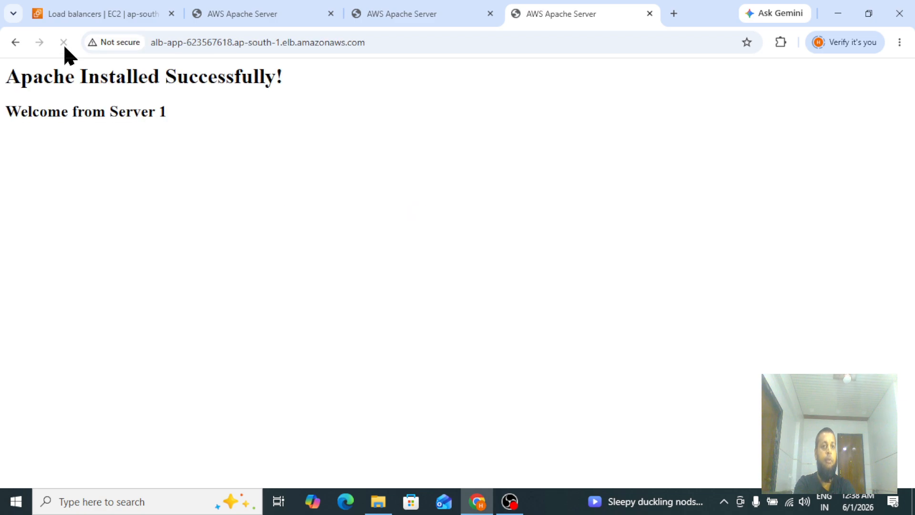
pyautogui.moveTo(8, 71); pyautogui.dragTo(206, 125)
pyautogui.click(206, 125)
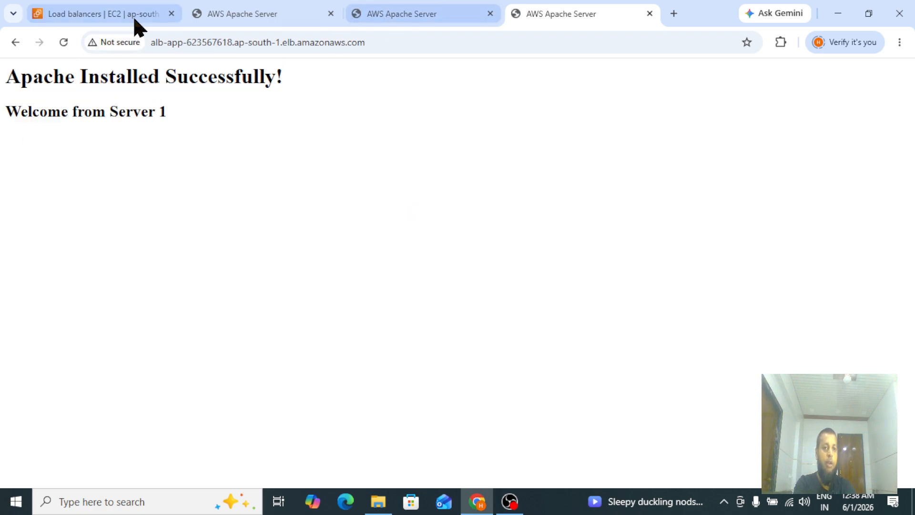
pyautogui.click(68, 42)
pyautogui.moveTo(10, 72); pyautogui.dragTo(199, 114)
pyautogui.click(200, 113)
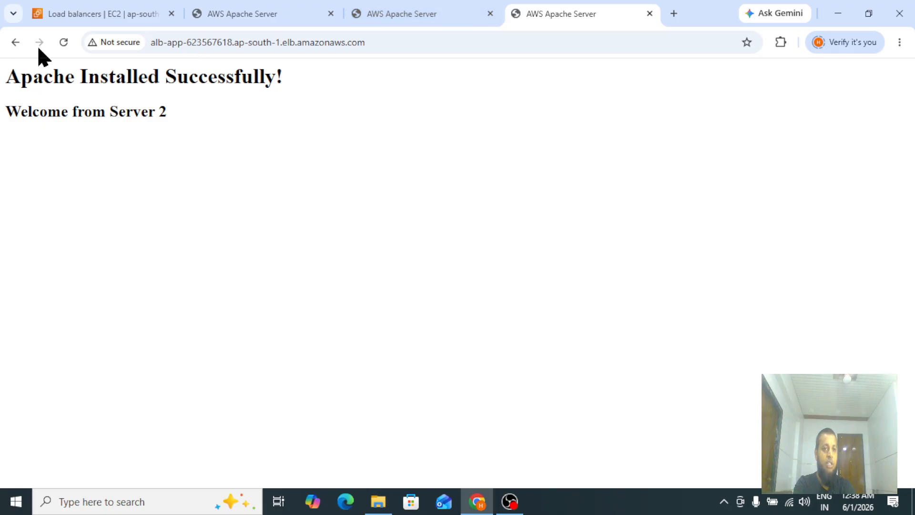
pyautogui.click(64, 42)
pyautogui.click(65, 43)
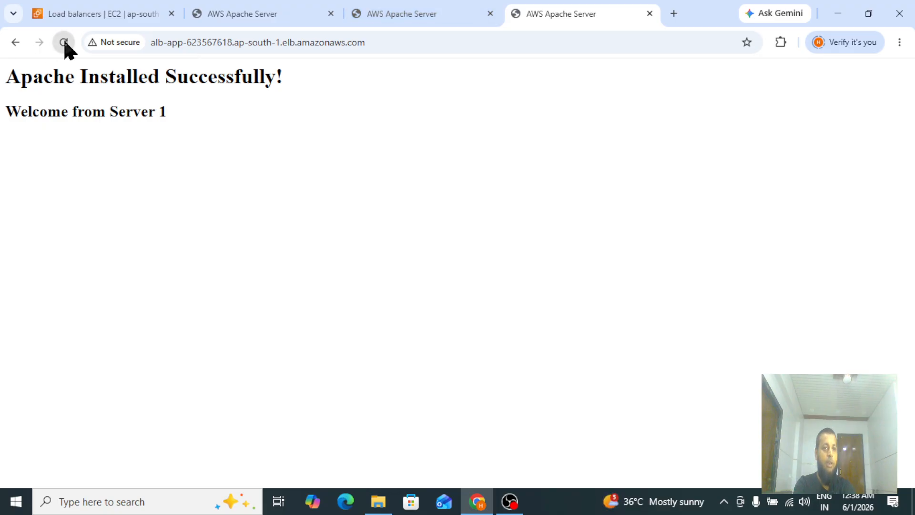
# Reload the ALB-APP page a few more times to see which server answers each request.
pyautogui.click(65, 43)
pyautogui.click(65, 43)
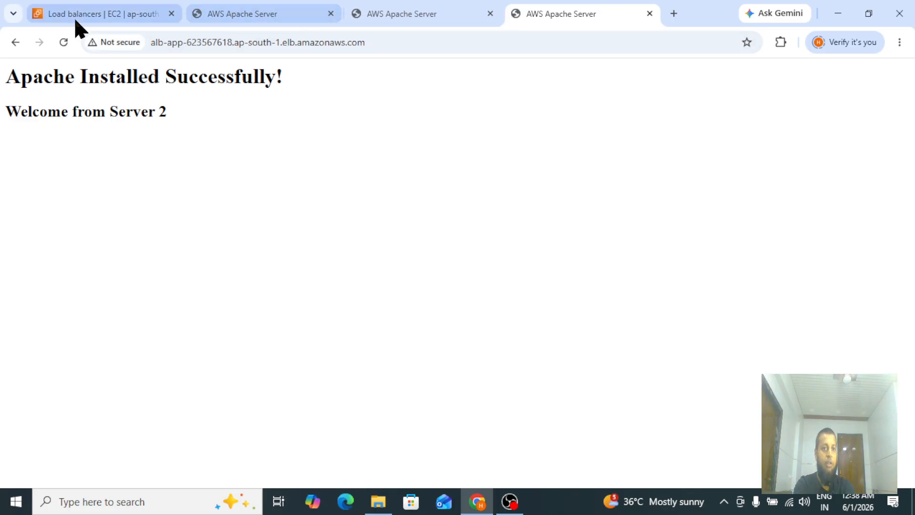
pyautogui.click(61, 43)
pyautogui.click(59, 43)
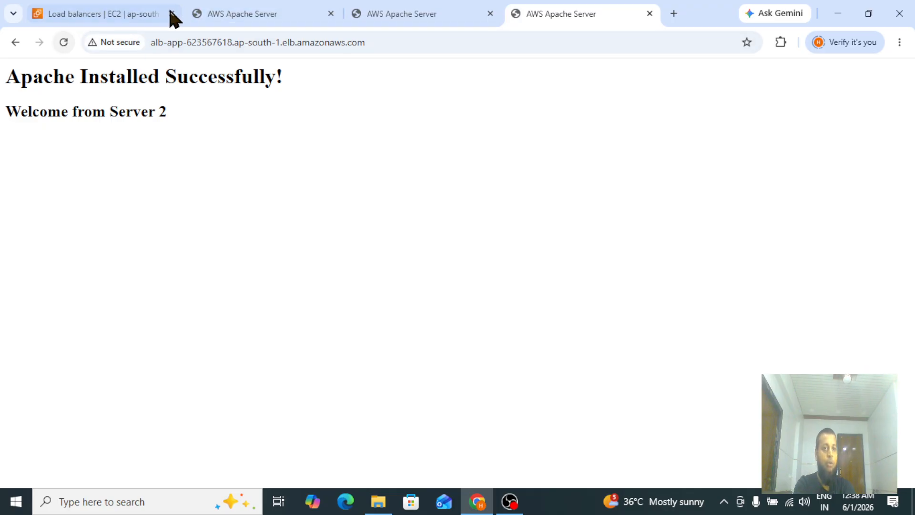
# Stop the Server1 instance from the Instances list and refresh the list until its state updates.
pyautogui.click(107, 11)
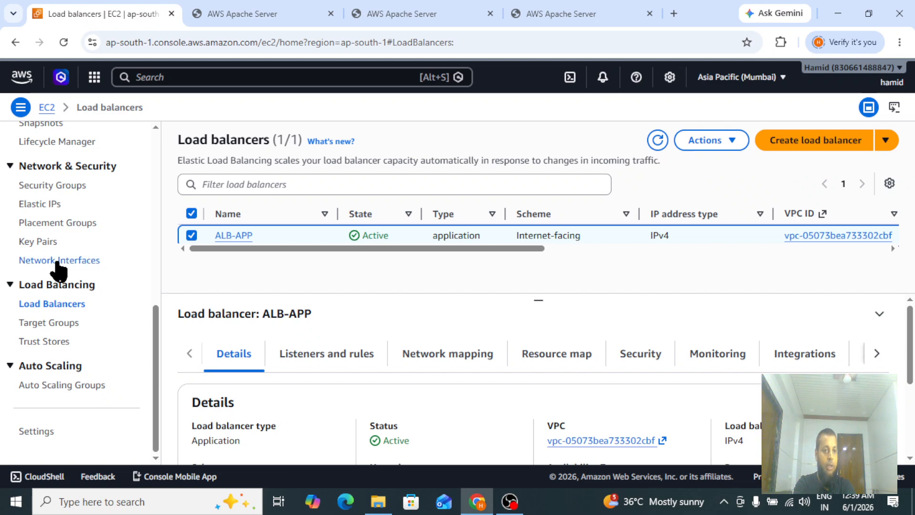
pyautogui.moveTo(156, 376); pyautogui.dragTo(163, 202)
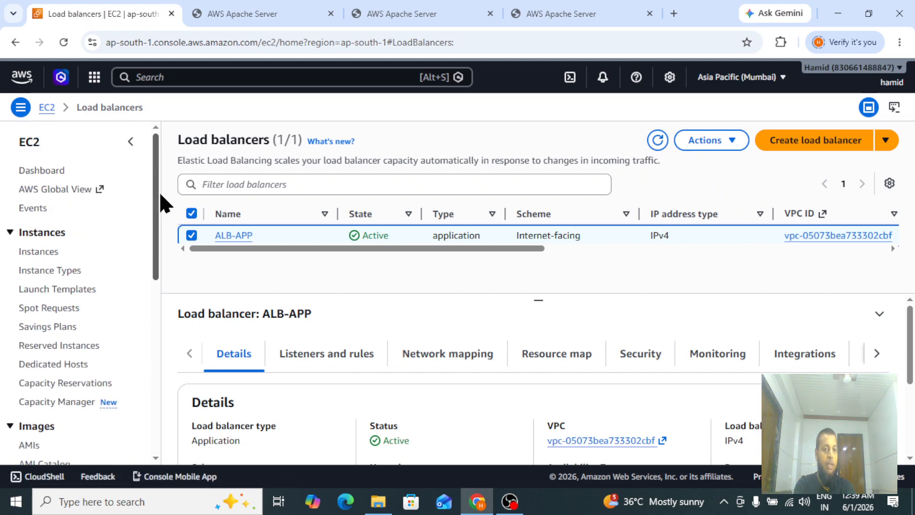
pyautogui.click(38, 253)
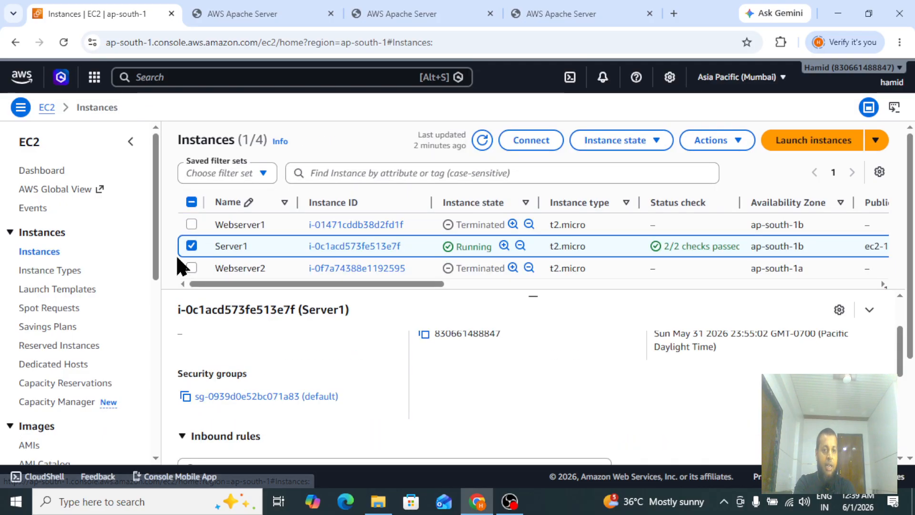
pyautogui.click(622, 145)
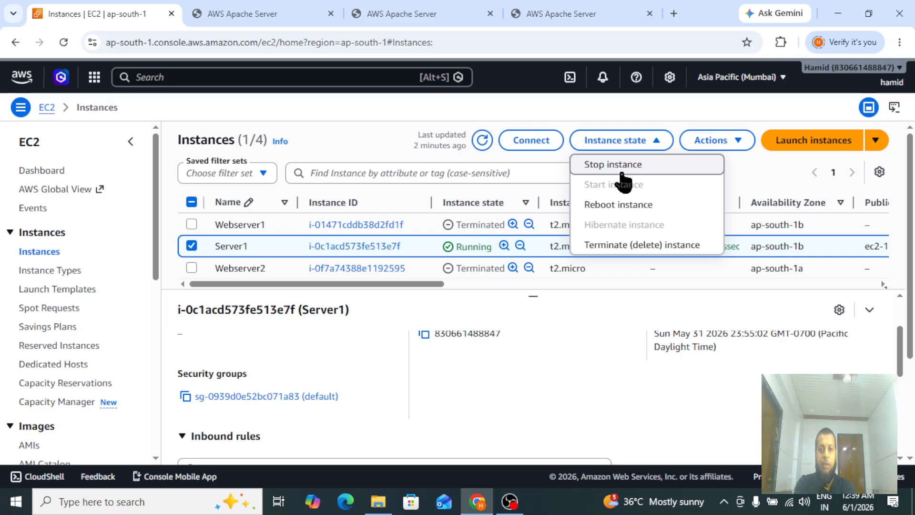
pyautogui.click(622, 169)
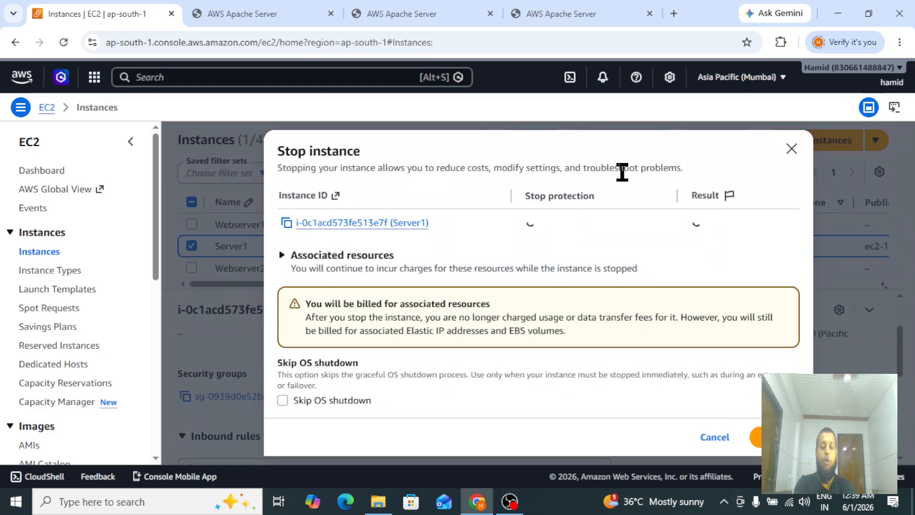
pyautogui.click(758, 448)
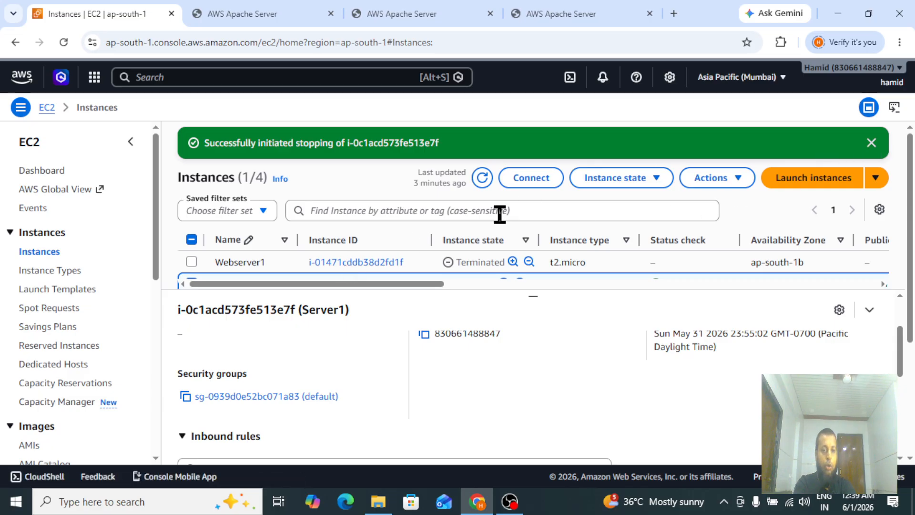
pyautogui.click(871, 142)
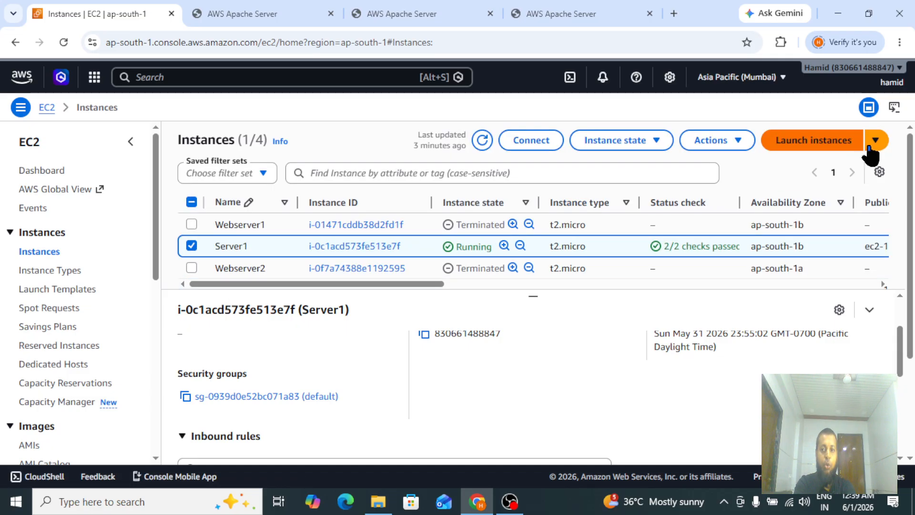
pyautogui.click(482, 140)
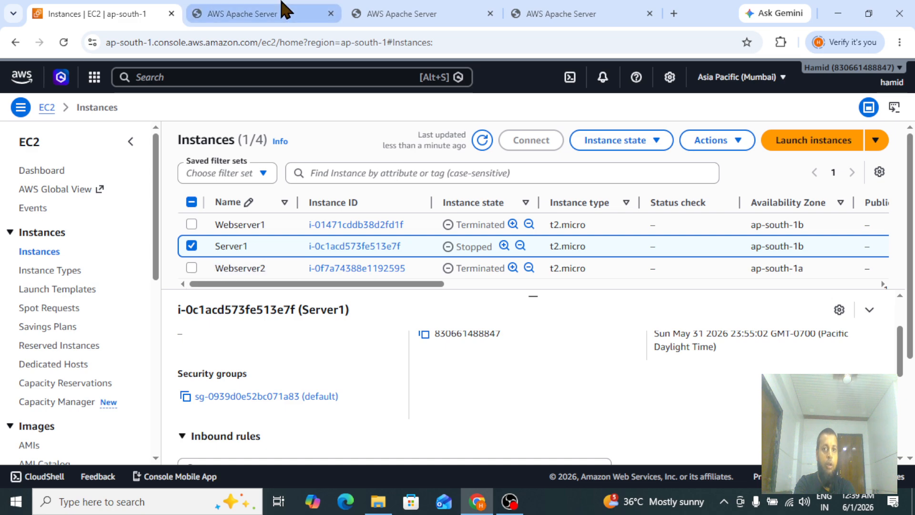
# Reload the ALB-APP page repeatedly to test how traffic is served with Server1 stopped.
pyautogui.click(556, 14)
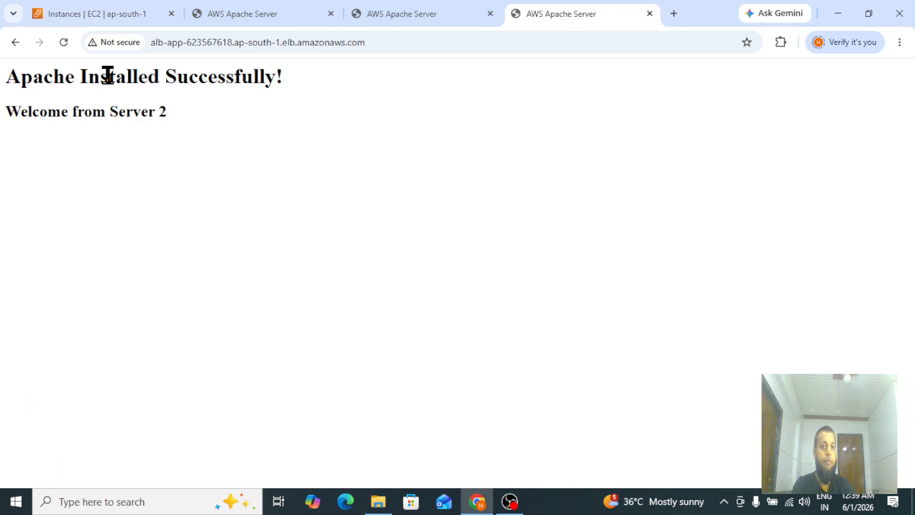
pyautogui.click(64, 42)
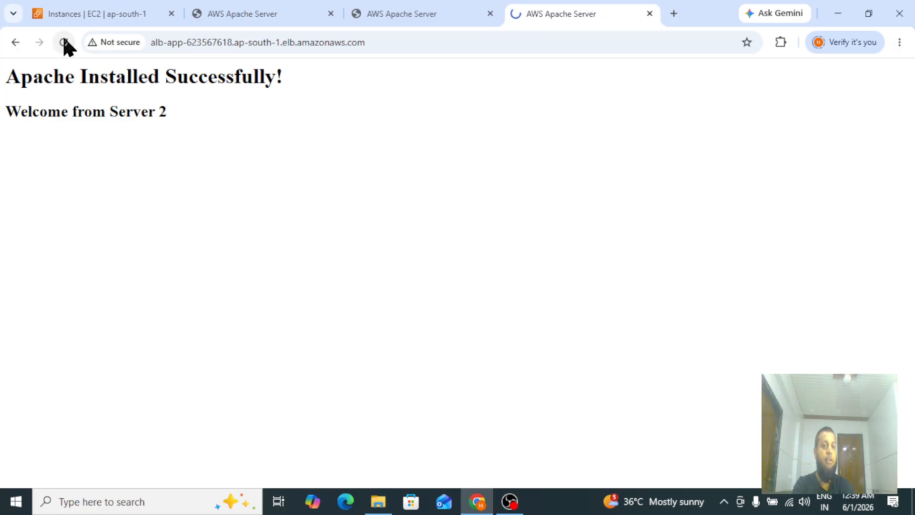
pyautogui.click(64, 42)
pyautogui.moveTo(11, 76); pyautogui.dragTo(209, 130)
pyautogui.click(209, 129)
pyautogui.click(63, 42)
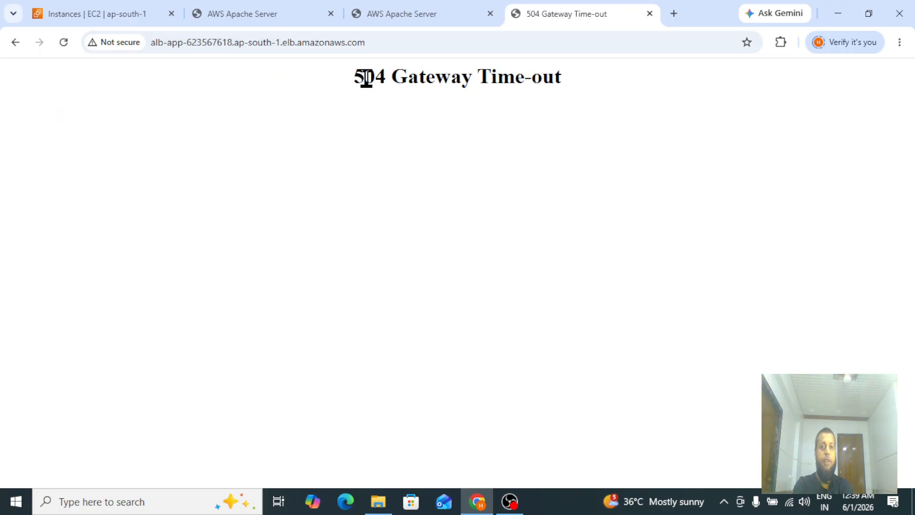
pyautogui.click(63, 46)
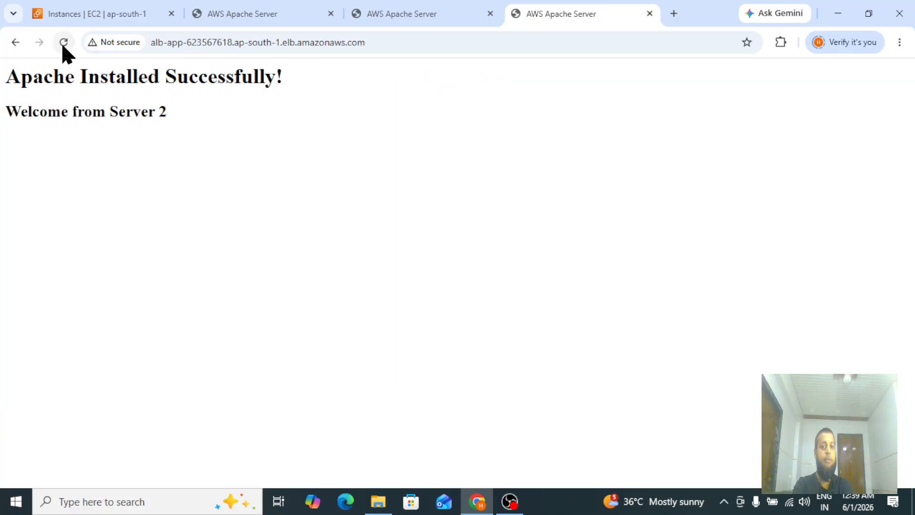
pyautogui.click(63, 44)
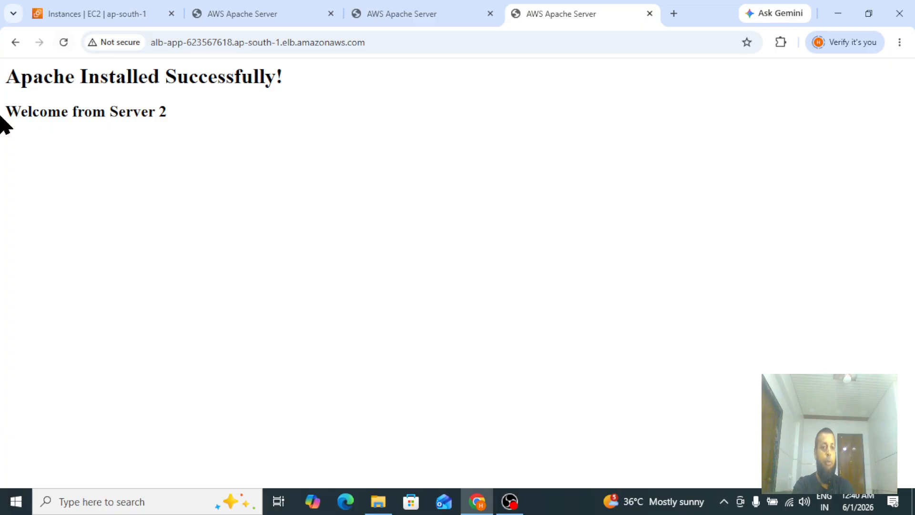
pyautogui.click(62, 43)
pyautogui.moveTo(4, 103); pyautogui.dragTo(186, 115)
pyautogui.click(186, 115)
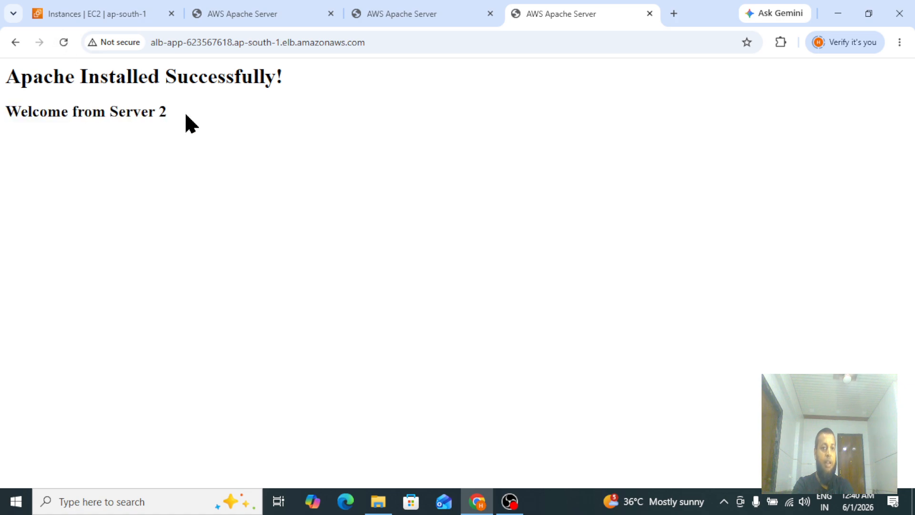
pyautogui.click(65, 43)
# Refresh the instances list and reload the ALB-APP page once more.
pyautogui.click(92, 11)
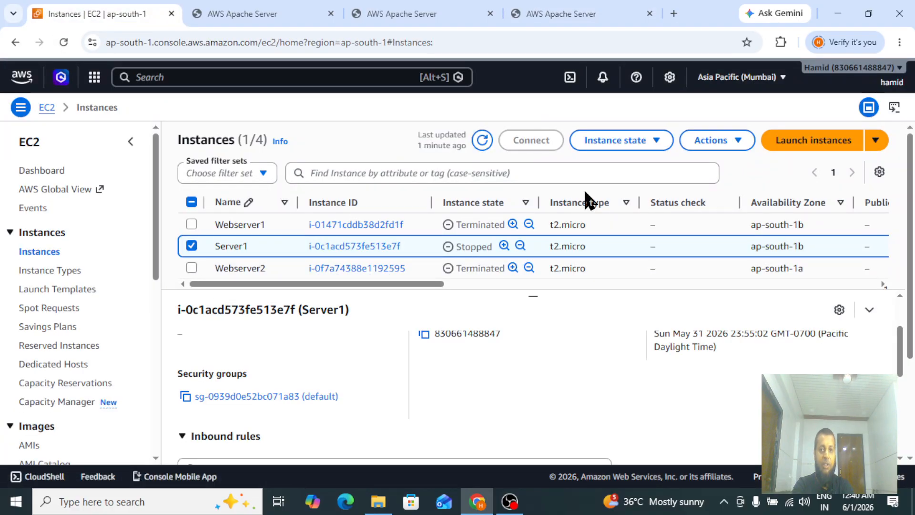
pyautogui.click(482, 141)
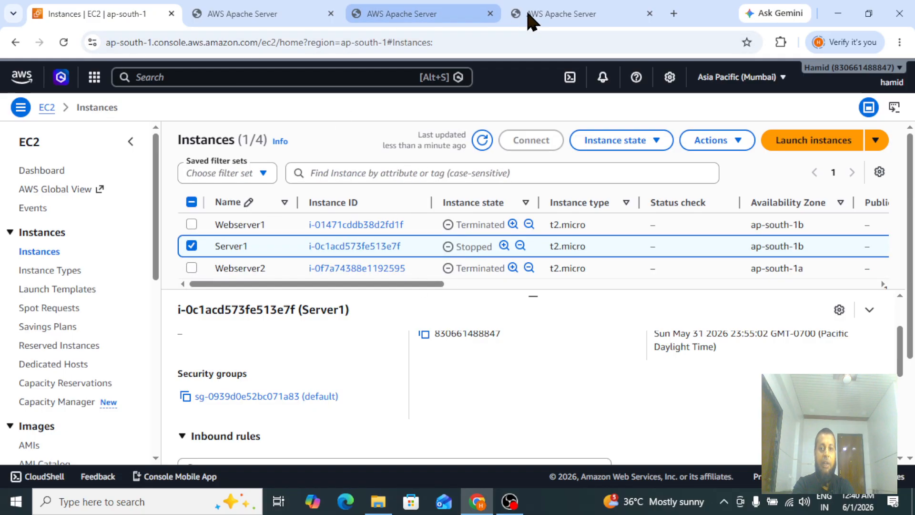
pyautogui.click(548, 16)
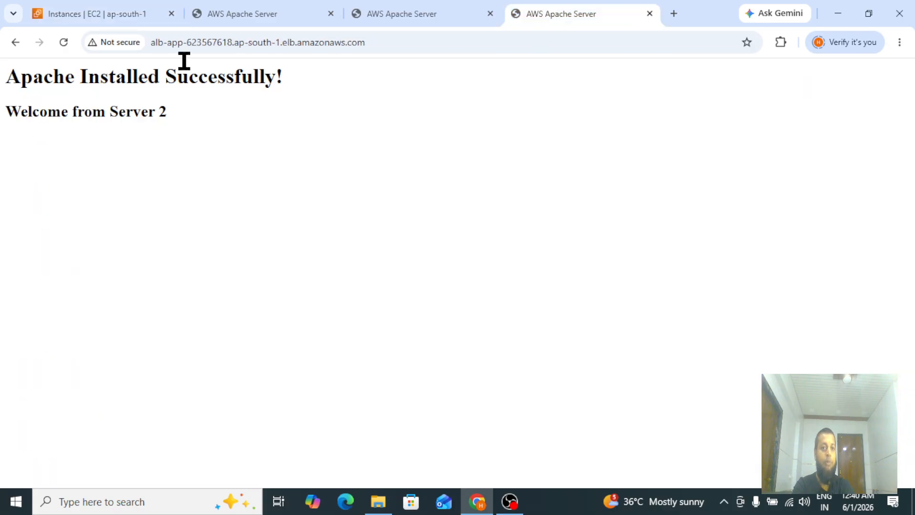
pyautogui.click(63, 41)
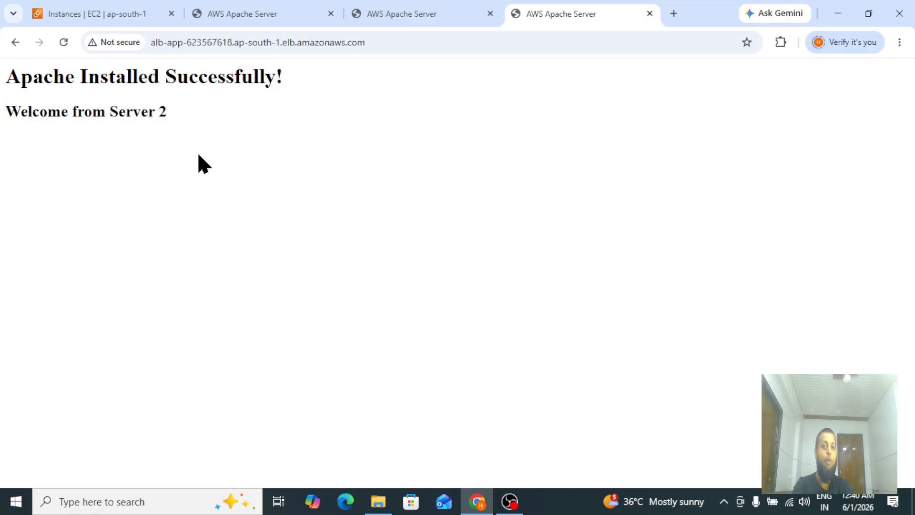
pyautogui.click(58, 7)
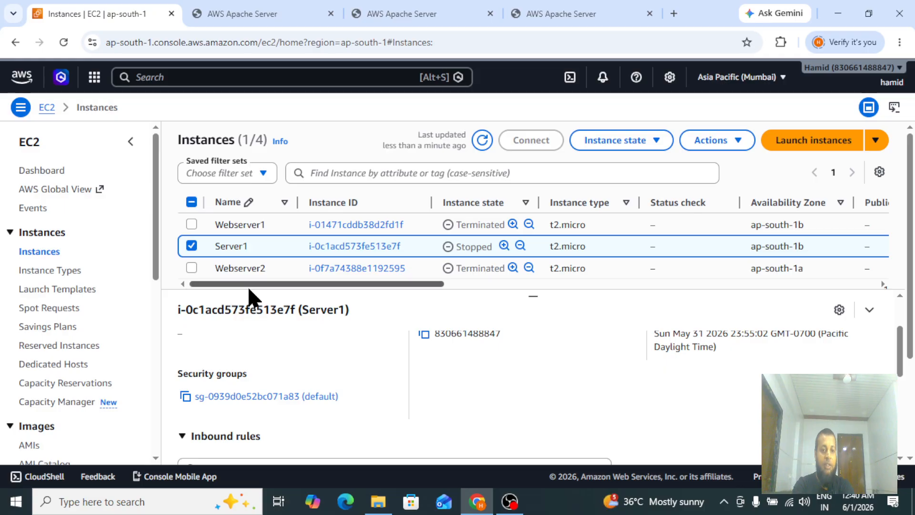
pyautogui.moveTo(259, 284); pyautogui.dragTo(234, 287)
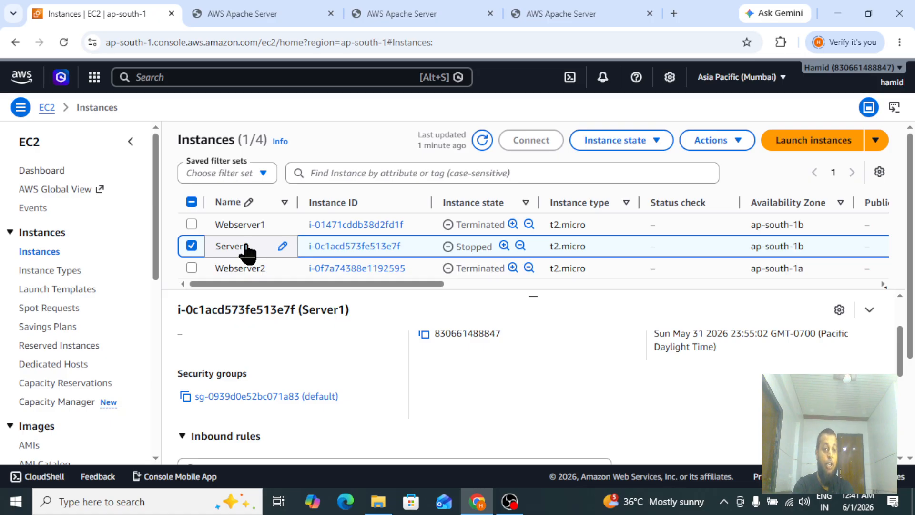
pyautogui.moveTo(159, 241); pyautogui.dragTo(159, 408)
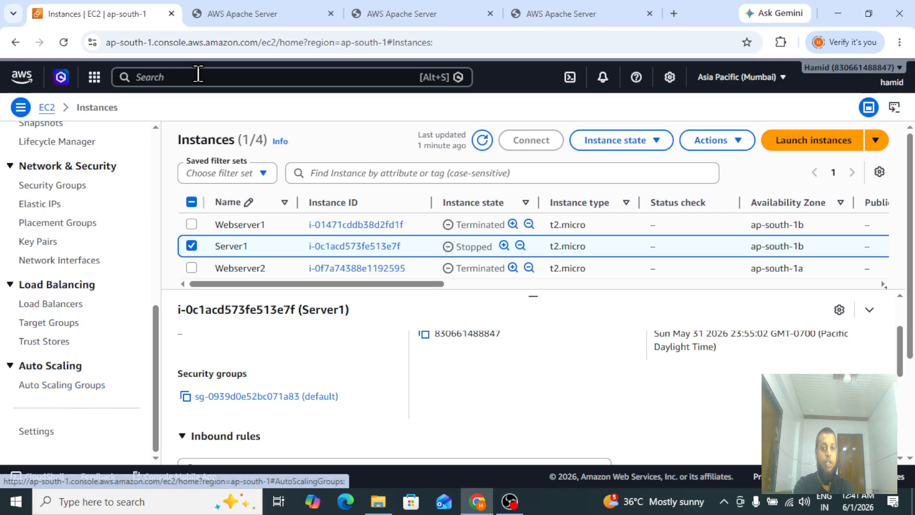
pyautogui.click(535, 17)
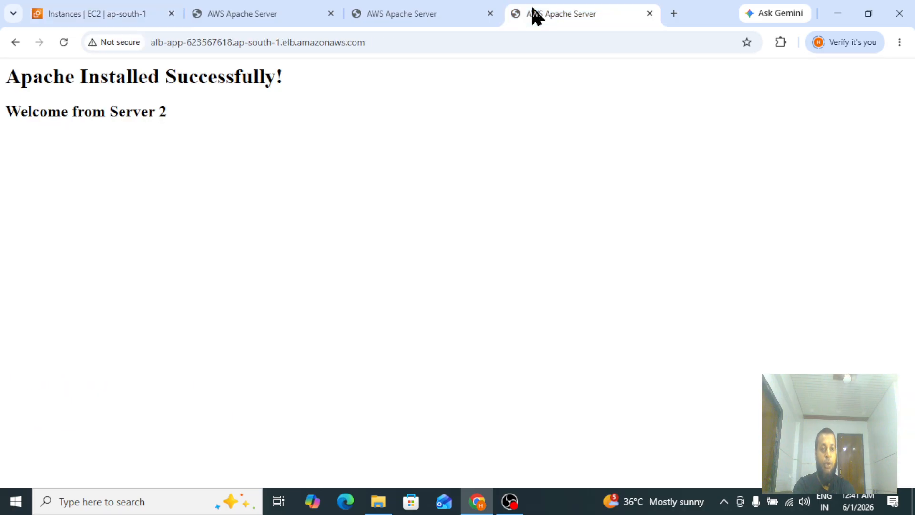
pyautogui.click(77, 14)
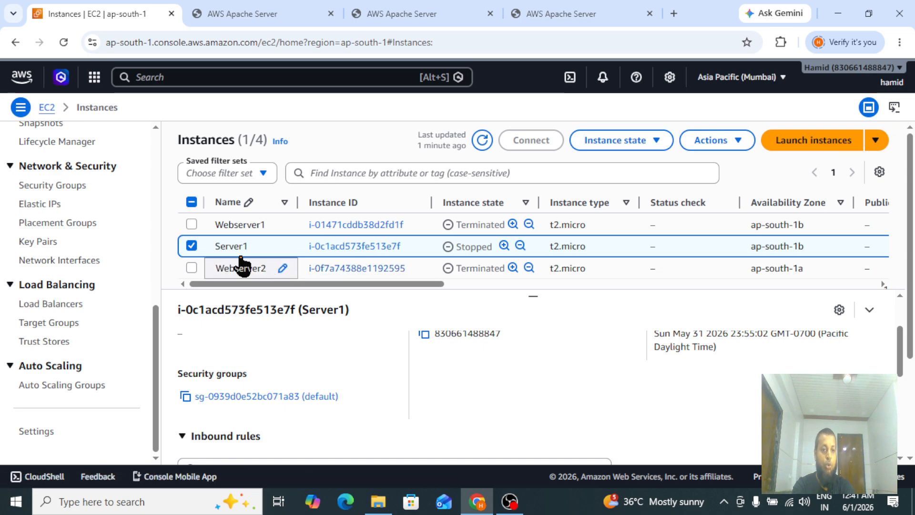
pyautogui.moveTo(159, 358); pyautogui.dragTo(153, 138)
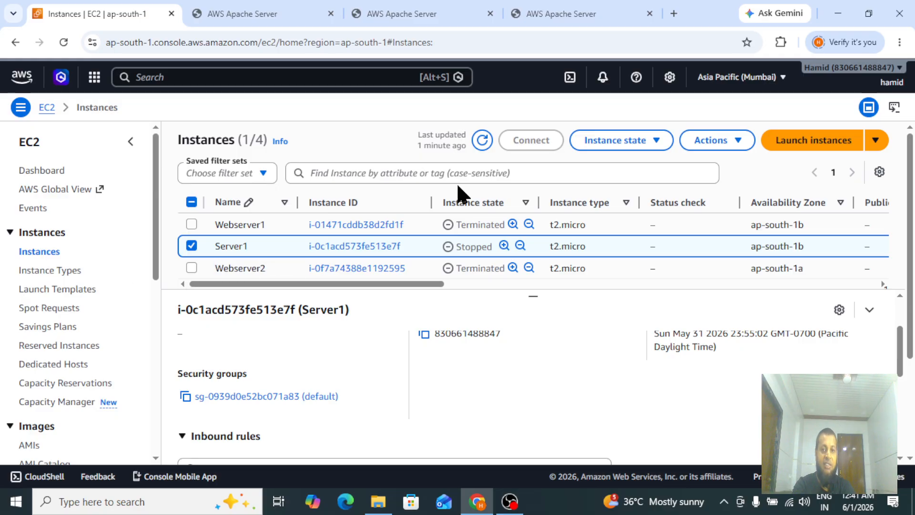
# Terminate the stopped Server1 instance and dismiss the confirmation banner.
pyautogui.click(618, 143)
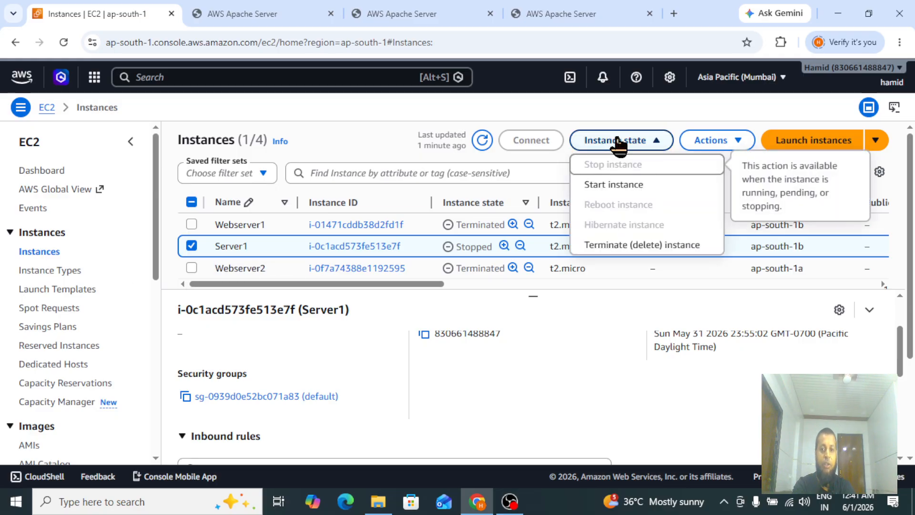
pyautogui.click(626, 248)
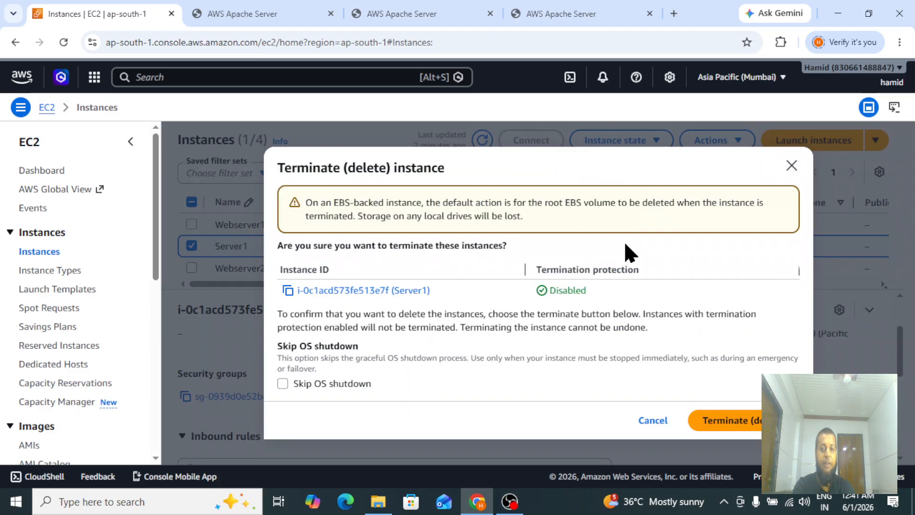
pyautogui.click(745, 426)
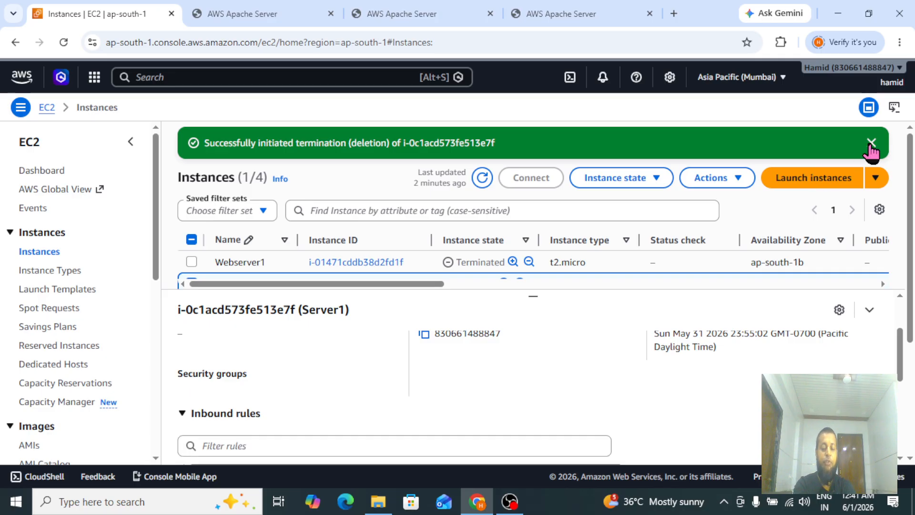
pyautogui.click(871, 143)
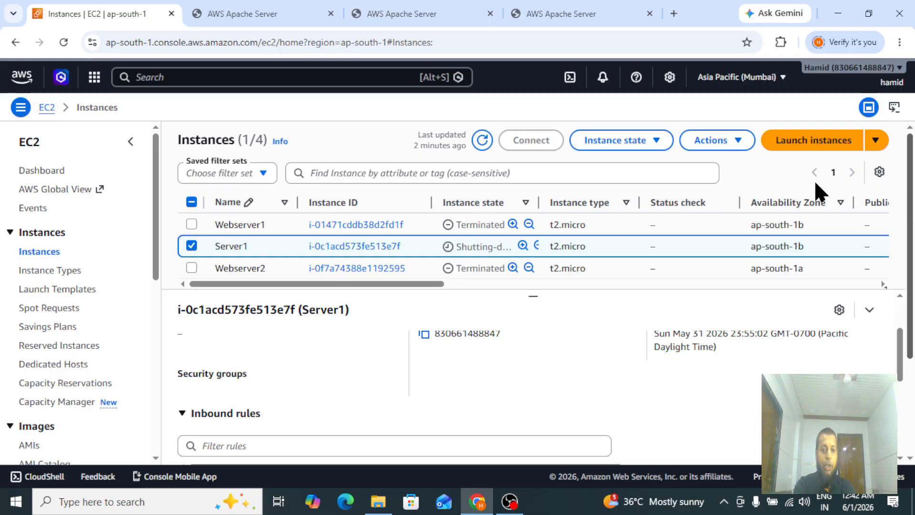
# Scroll the instances list and select Server2 to view its details.
pyautogui.click(191, 246)
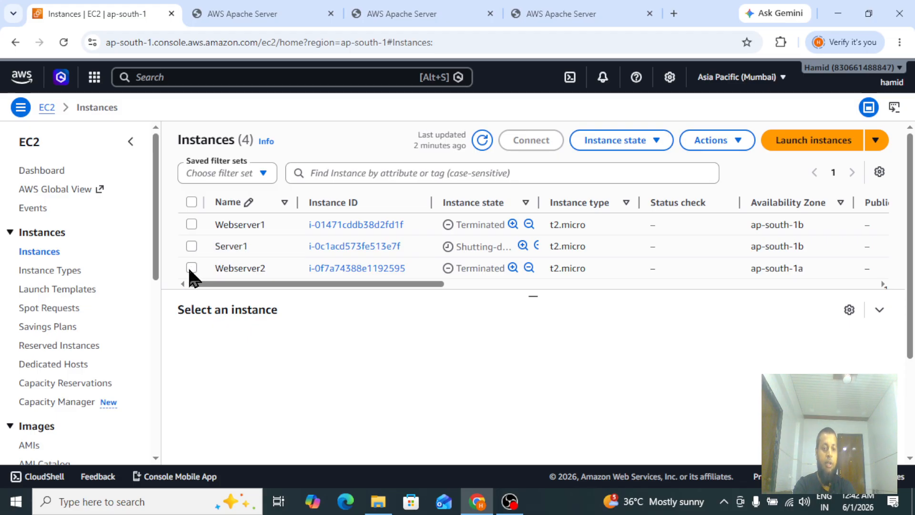
pyautogui.click(270, 267)
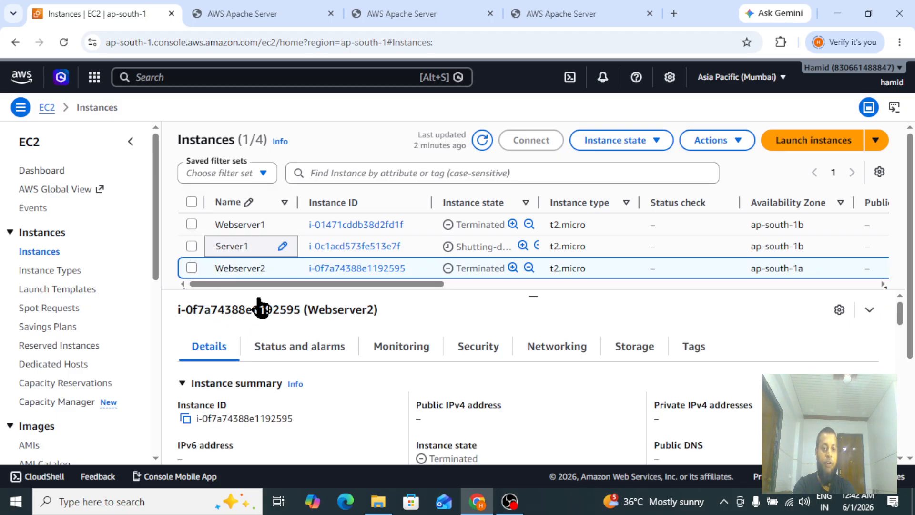
pyautogui.click(191, 268)
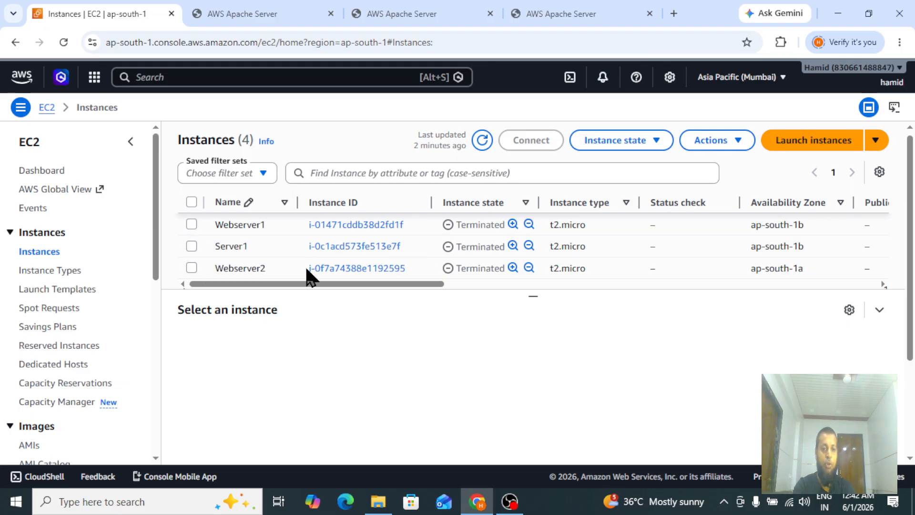
pyautogui.scroll(-1, 913, 251)
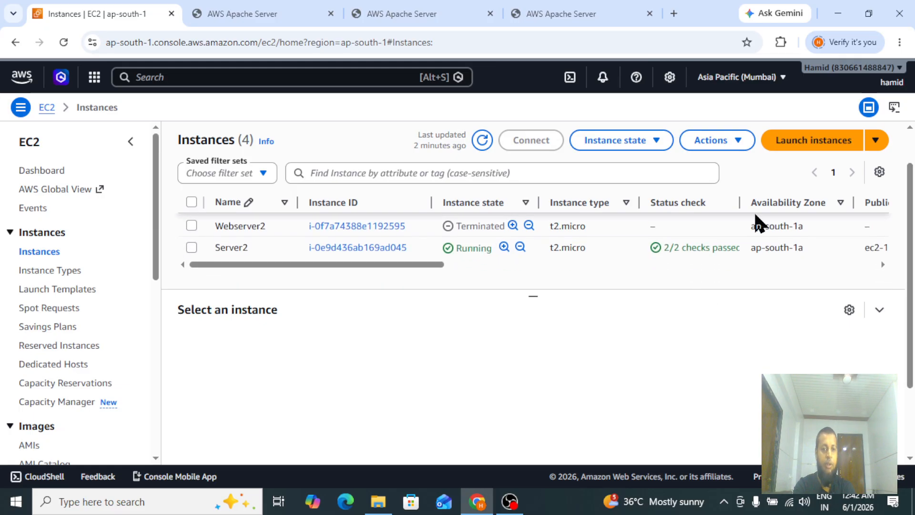
pyautogui.click(191, 247)
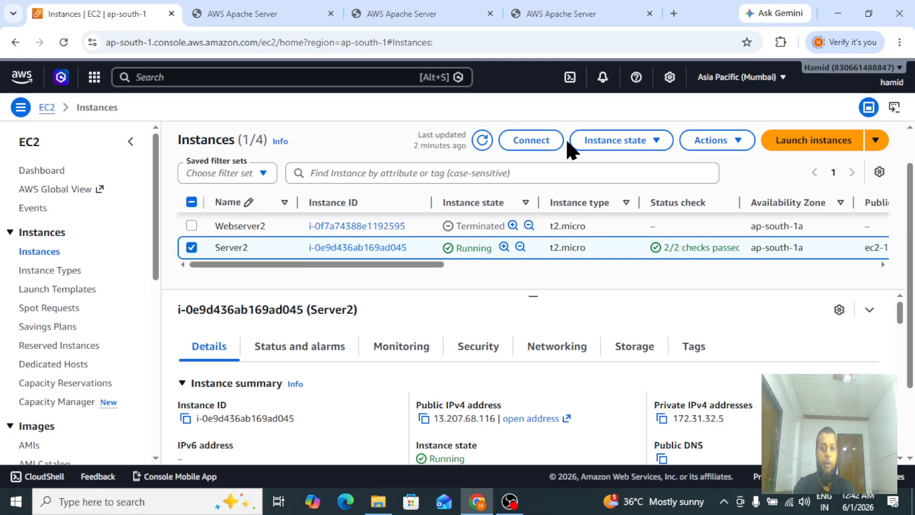
# Terminate the Server2 instance and refresh the instances list.
pyautogui.click(620, 152)
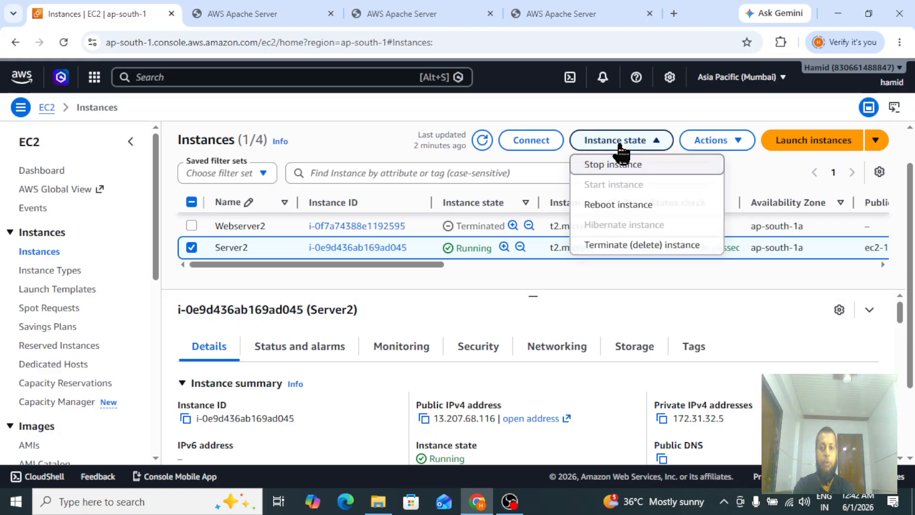
pyautogui.click(621, 248)
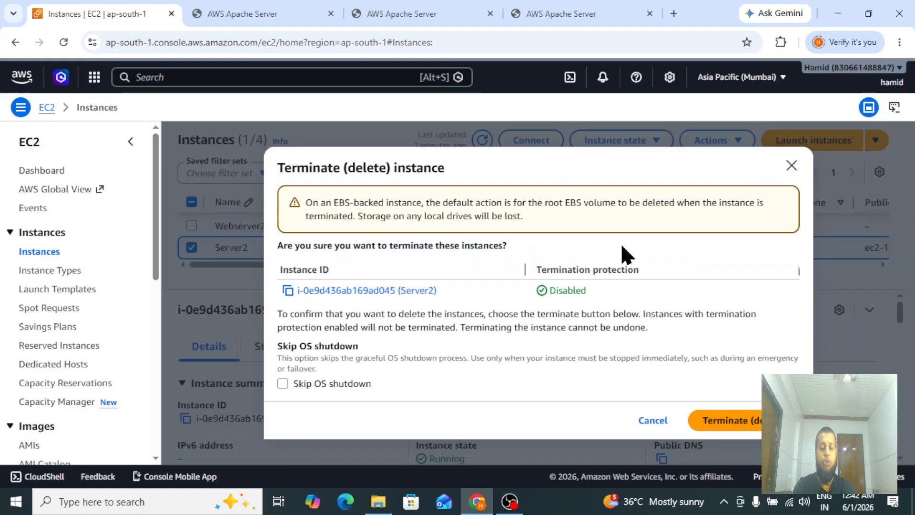
pyautogui.click(722, 431)
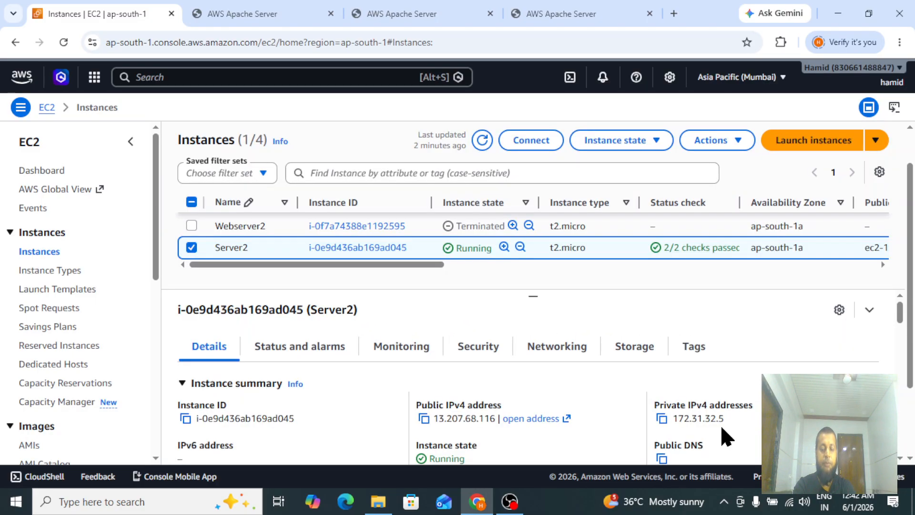
pyautogui.click(481, 142)
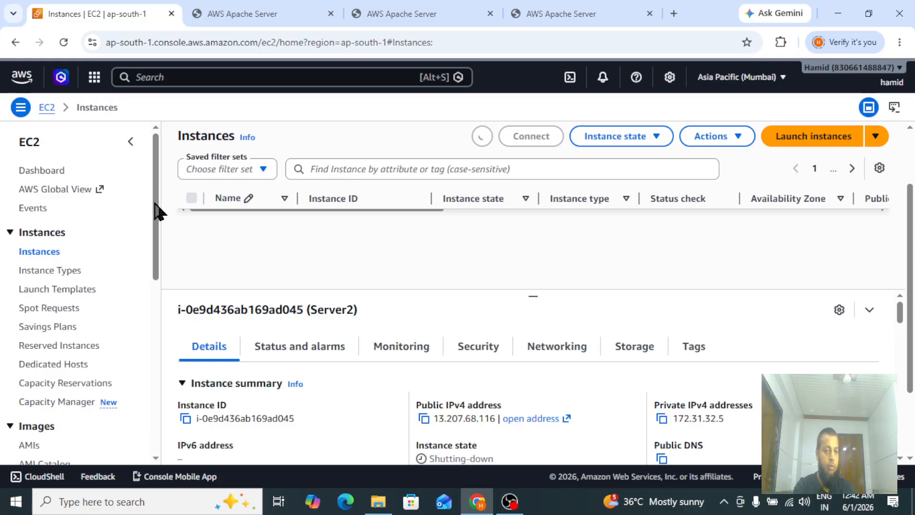
# Delete the ALB-APP load balancer, entering confirm as consent, and dismiss the success banner.
pyautogui.scroll(-3, 153, 267)
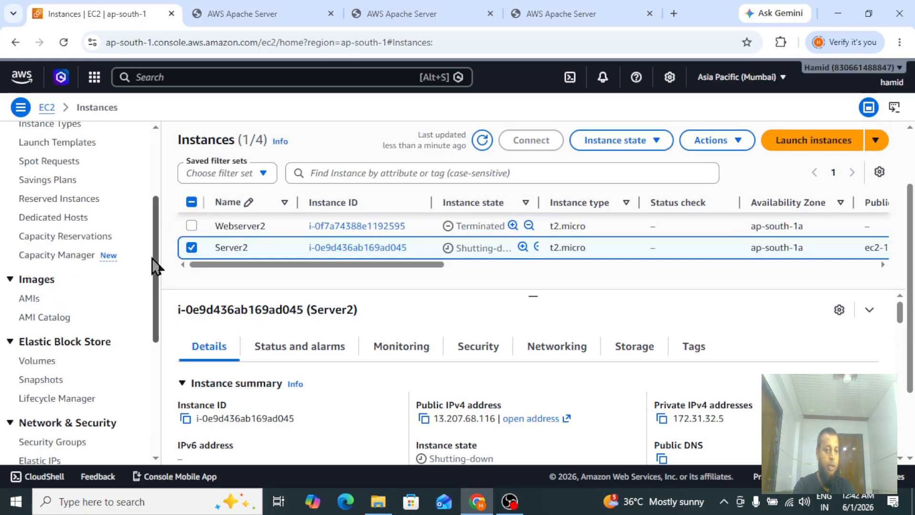
pyautogui.moveTo(154, 267); pyautogui.dragTo(153, 358)
pyautogui.scroll(-1, 24, 414)
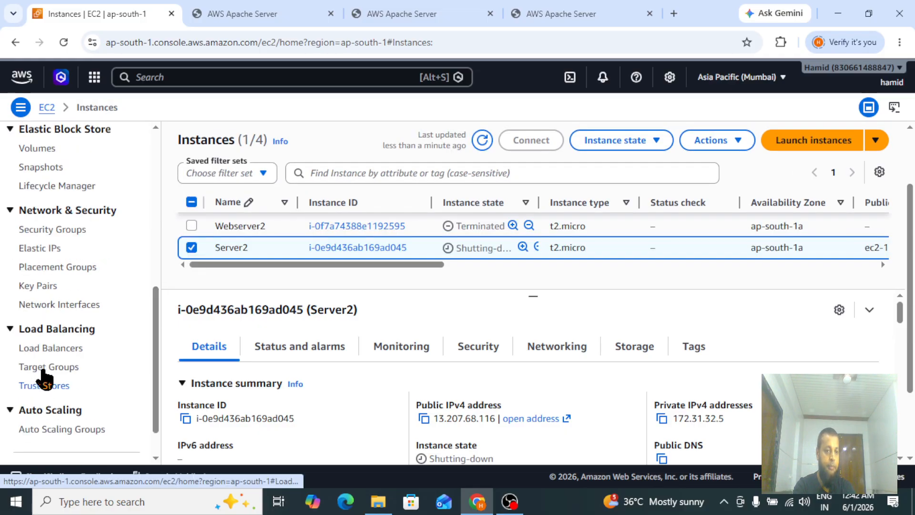
pyautogui.click(64, 351)
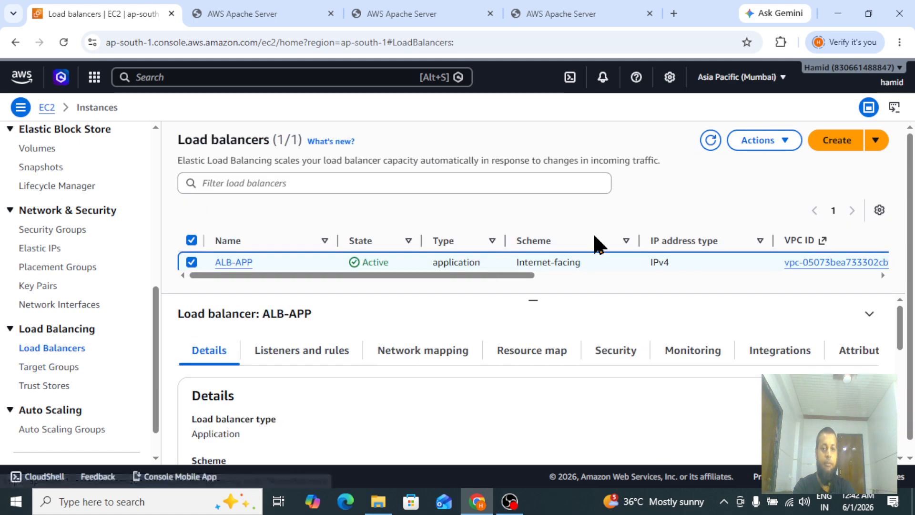
pyautogui.click(743, 146)
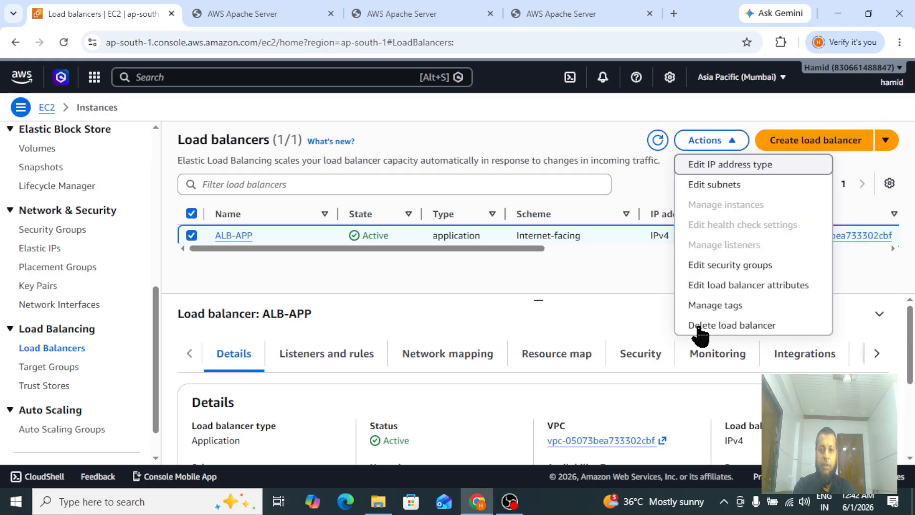
pyautogui.click(713, 328)
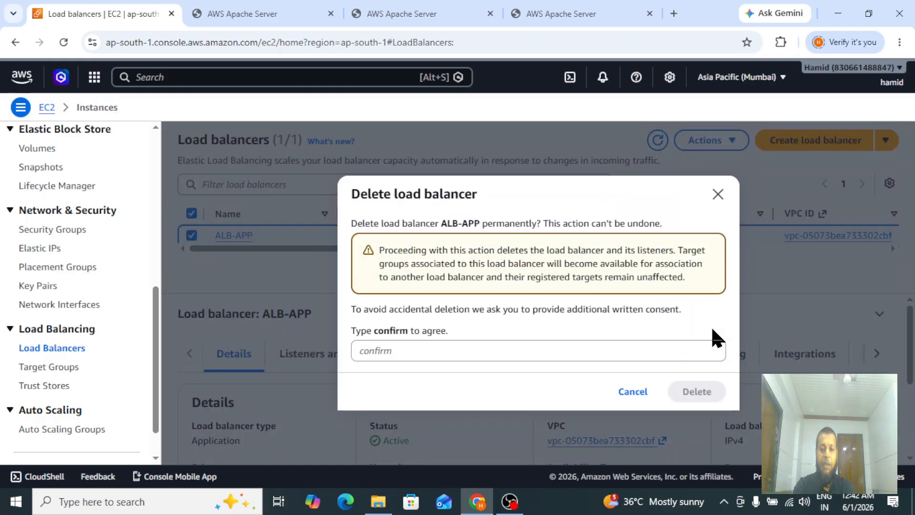
pyautogui.click(524, 349)
pyautogui.write('cnofirm')
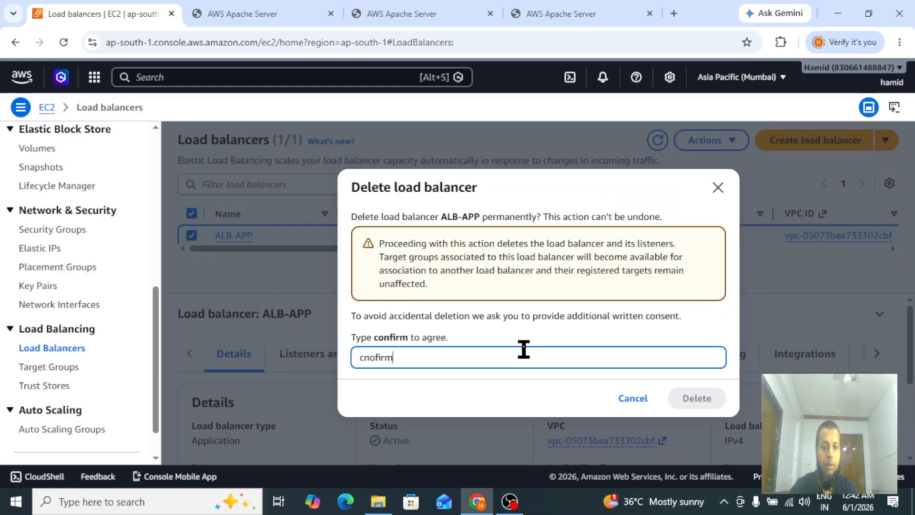
pyautogui.press('BackSpace')
pyautogui.press('BackSpace')
pyautogui.press('BackSpace')
pyautogui.press('BackSpace')
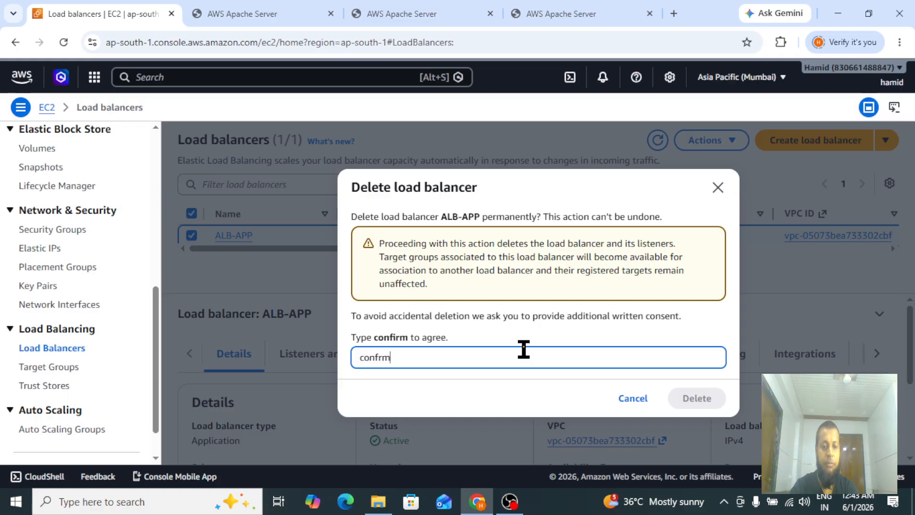
pyautogui.press('BackSpace')
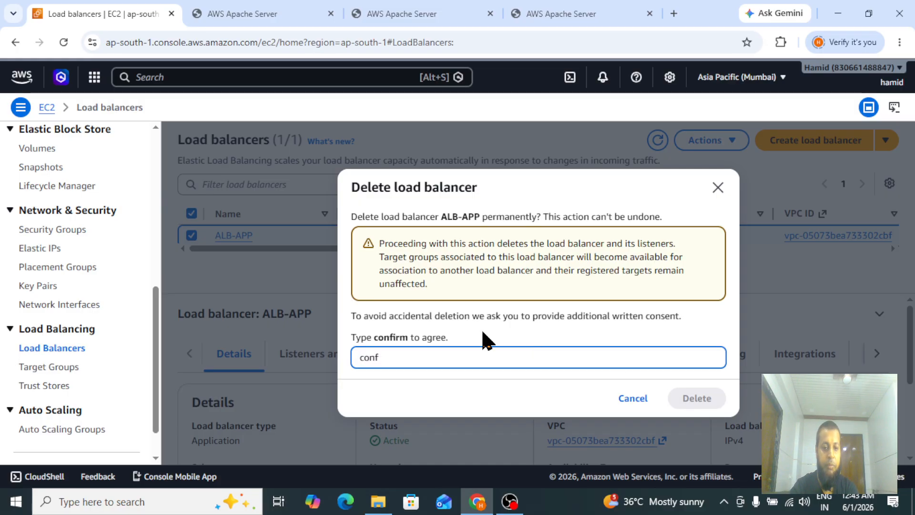
pyautogui.write('m')
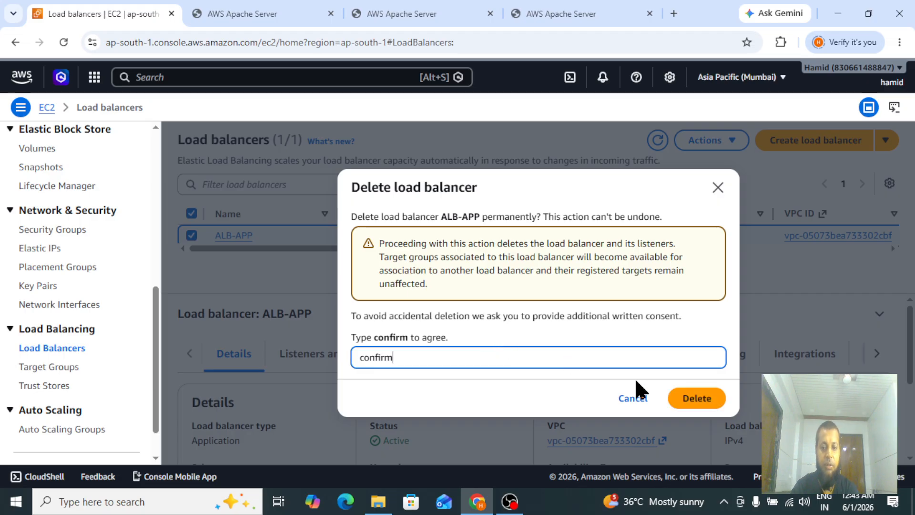
pyautogui.click(697, 400)
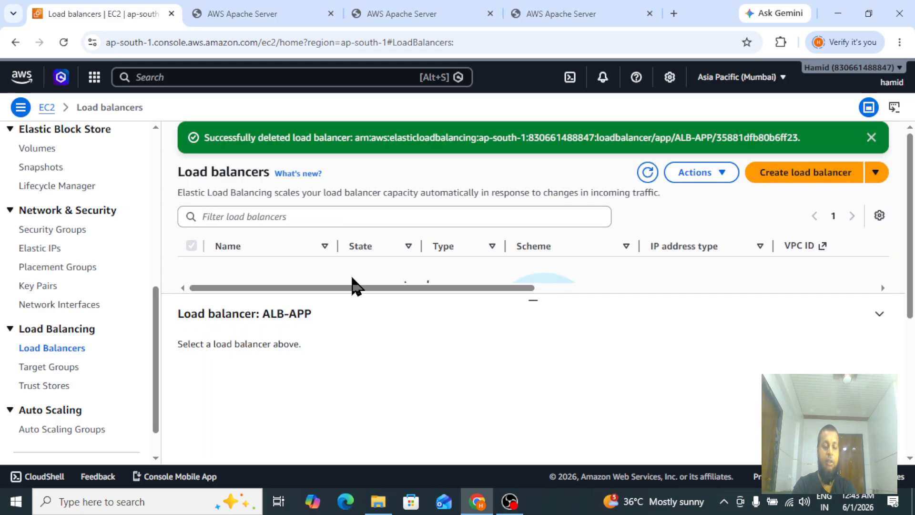
pyautogui.click(872, 144)
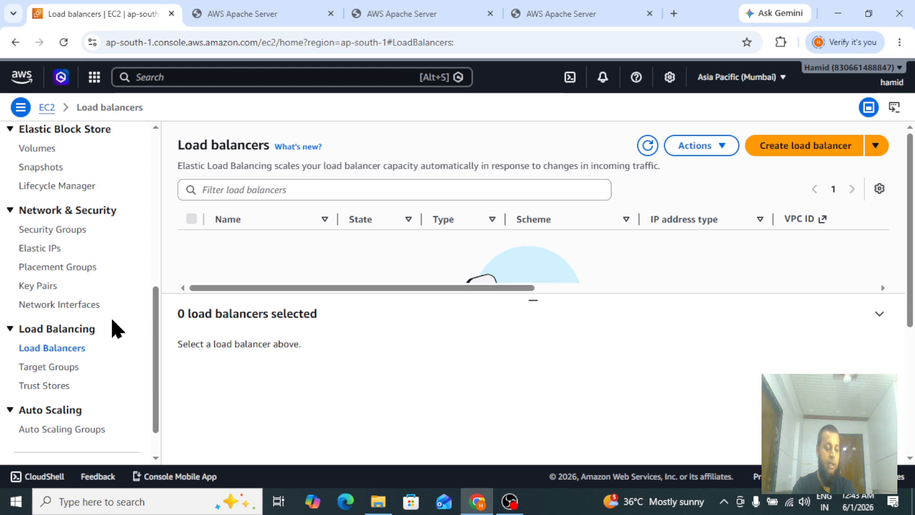
# Delete the APP-TG target group.
pyautogui.scroll(-1, 156, 364)
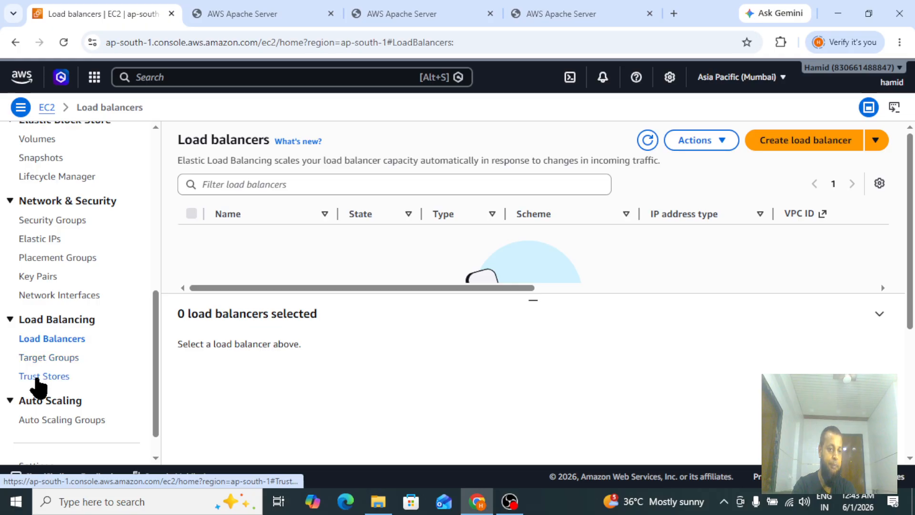
pyautogui.click(46, 359)
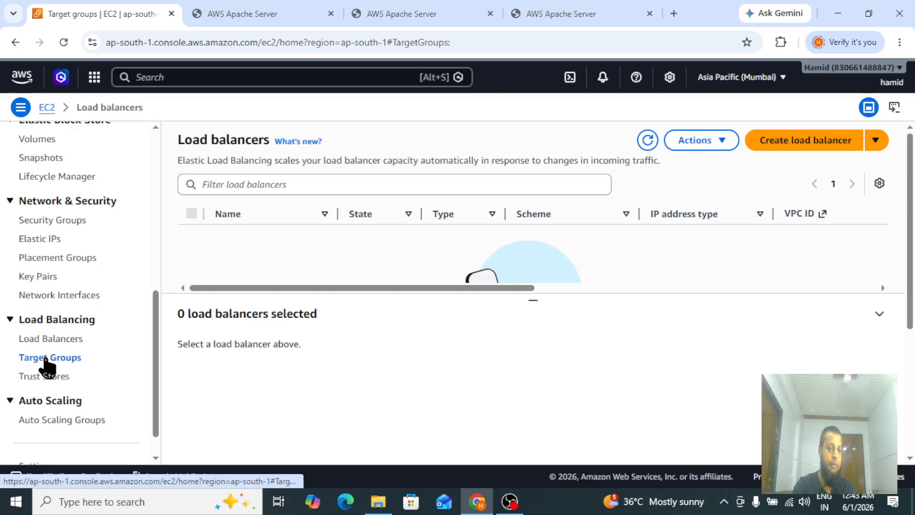
pyautogui.click(719, 144)
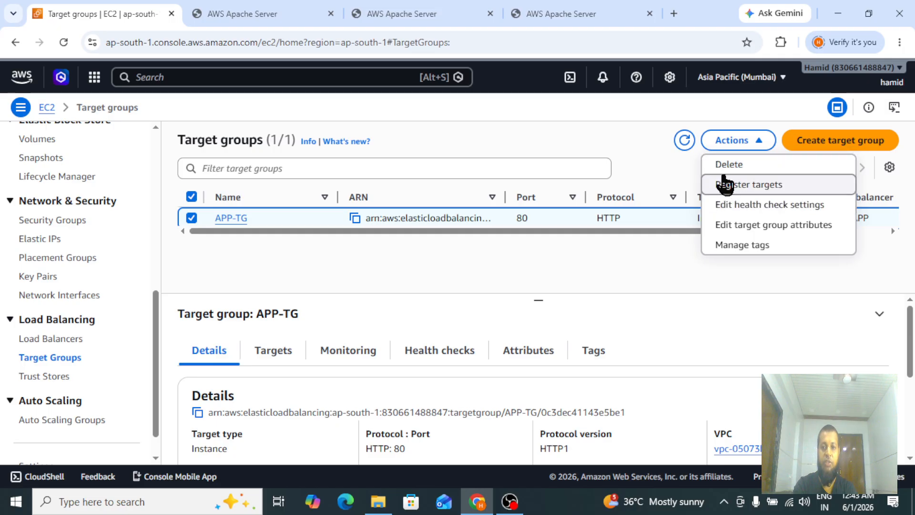
pyautogui.click(726, 172)
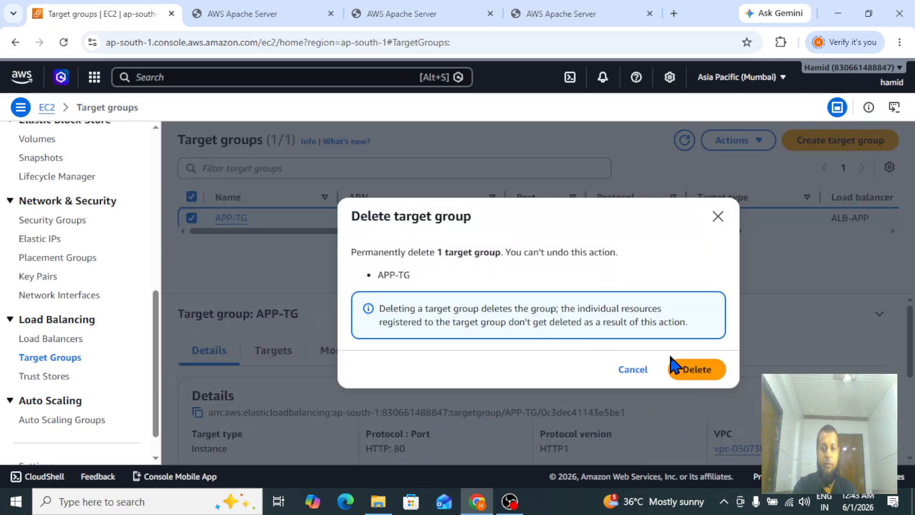
pyautogui.click(693, 371)
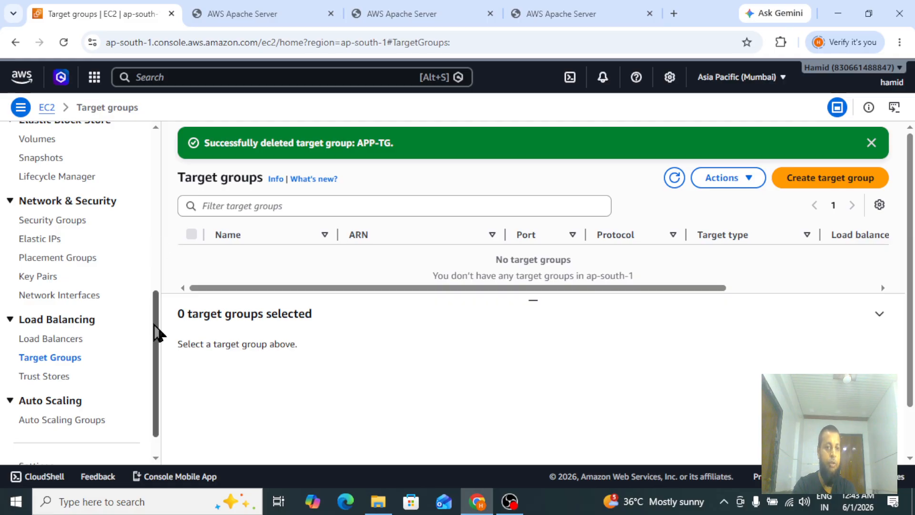
# Open the EC2 dashboard and refresh the resources summary to review remaining resources.
pyautogui.moveTo(157, 330); pyautogui.dragTo(157, 134)
pyautogui.click(47, 172)
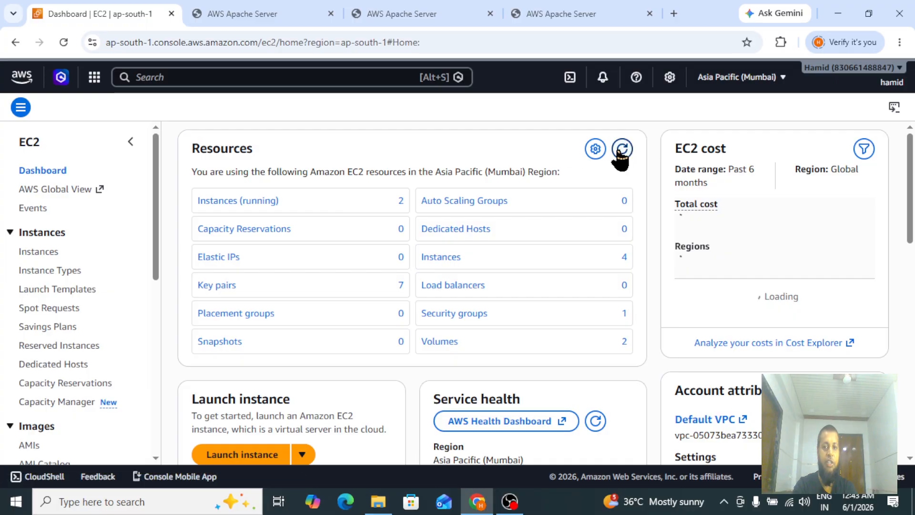
pyautogui.click(621, 150)
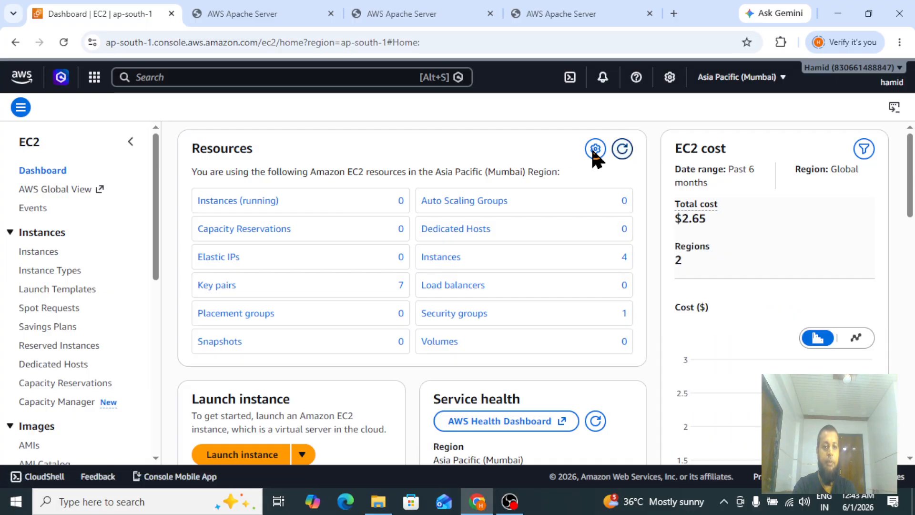